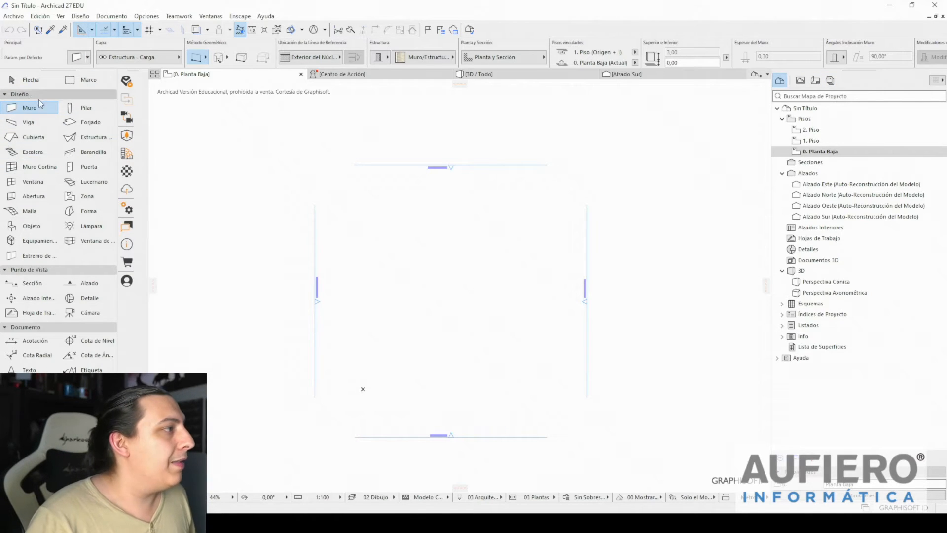
click(5, 95)
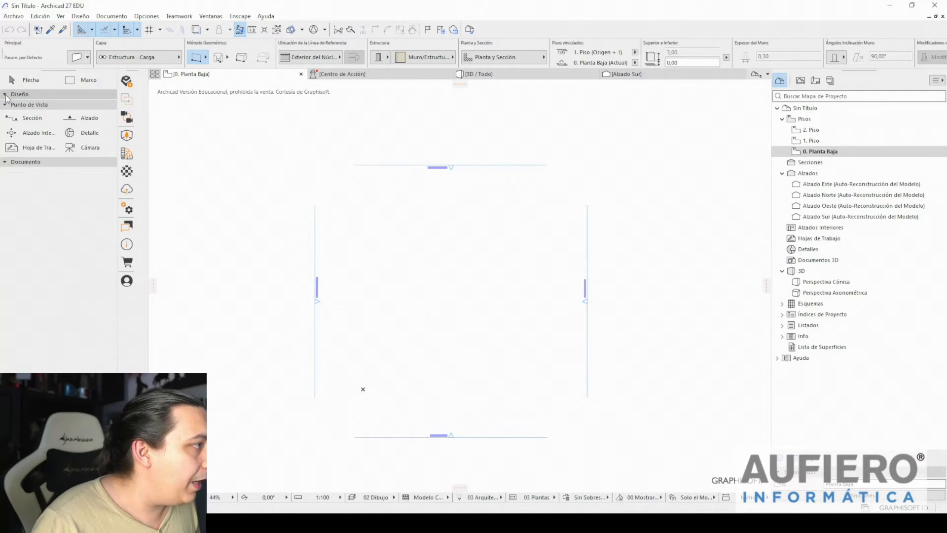
click(5, 94)
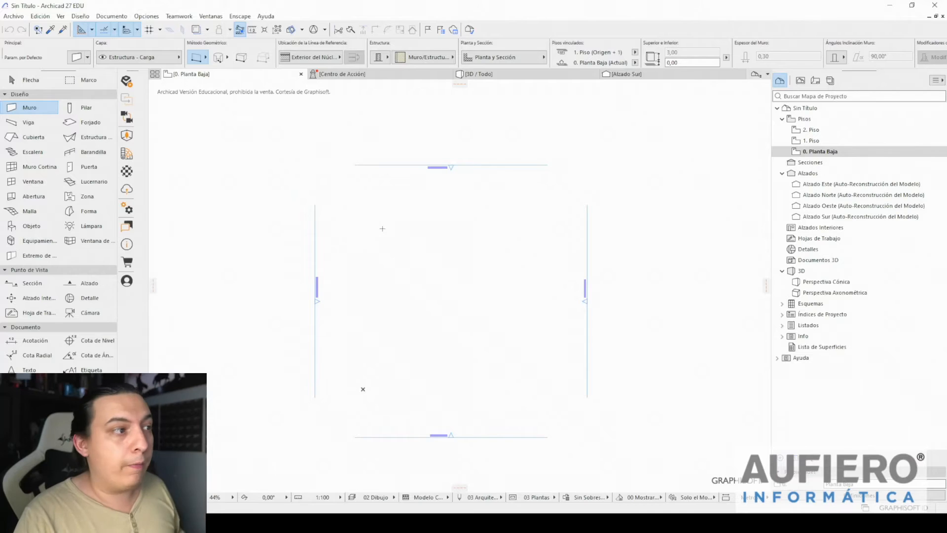
- Draw a horizontal wall with a length of 15 at an angle of 0° in the upper part of the ground-floor plan
click(371, 220)
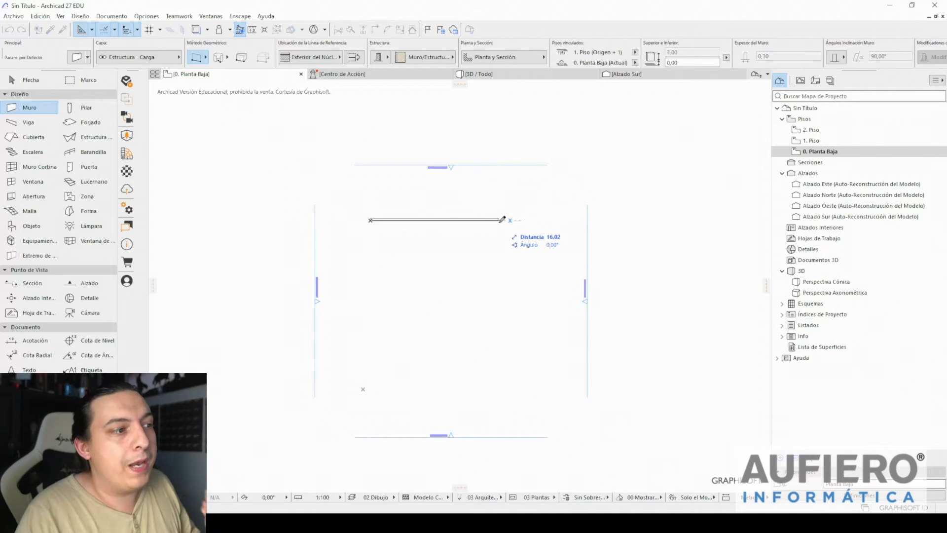
key(Tab)
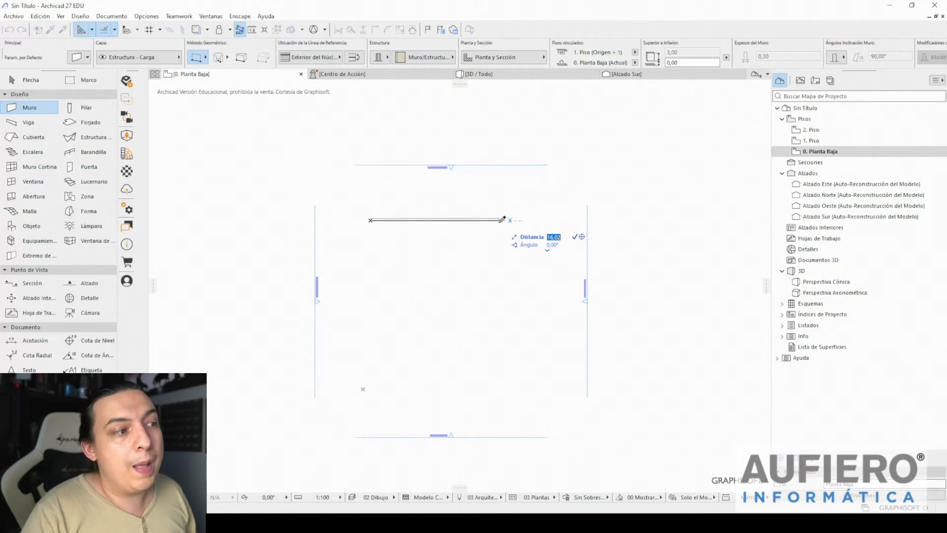
text(15)
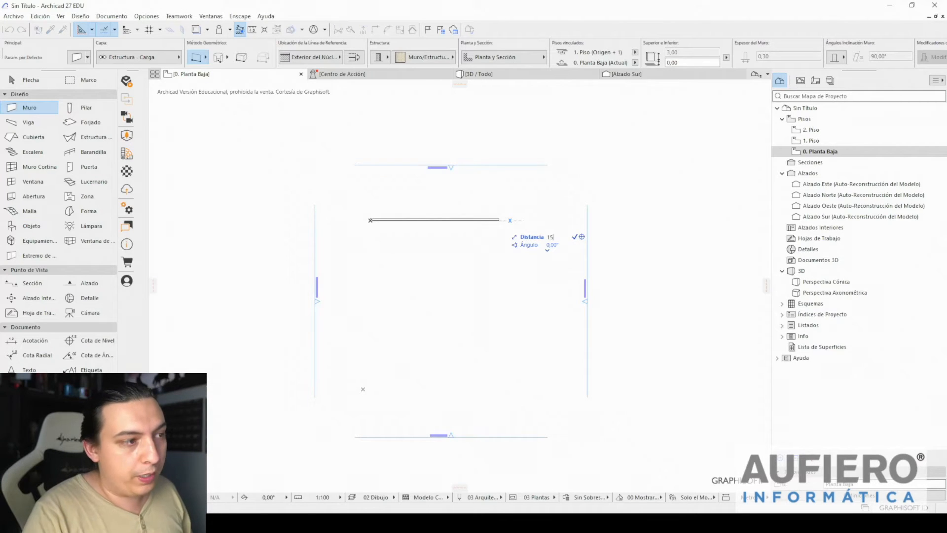
key(Return)
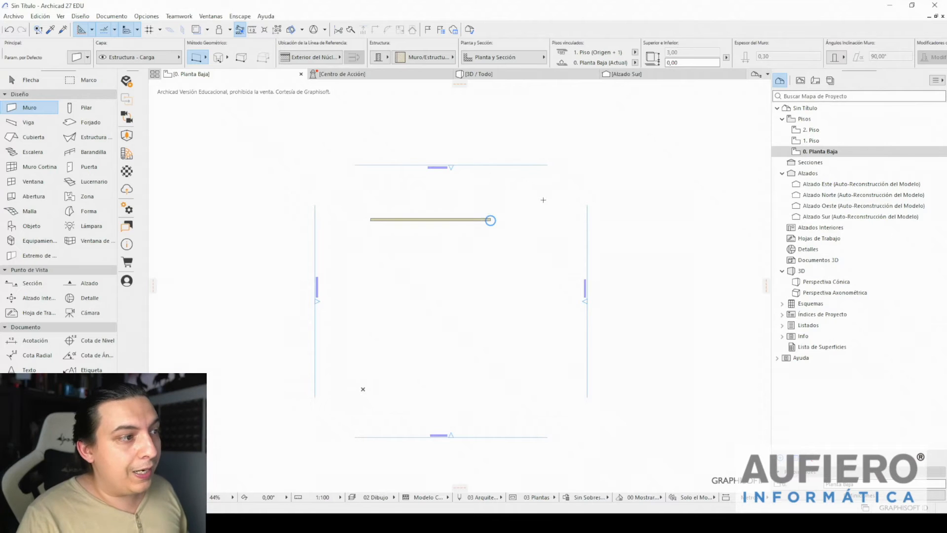
- Measure the horizontal wall's length from its left end to its right end
click(252, 29)
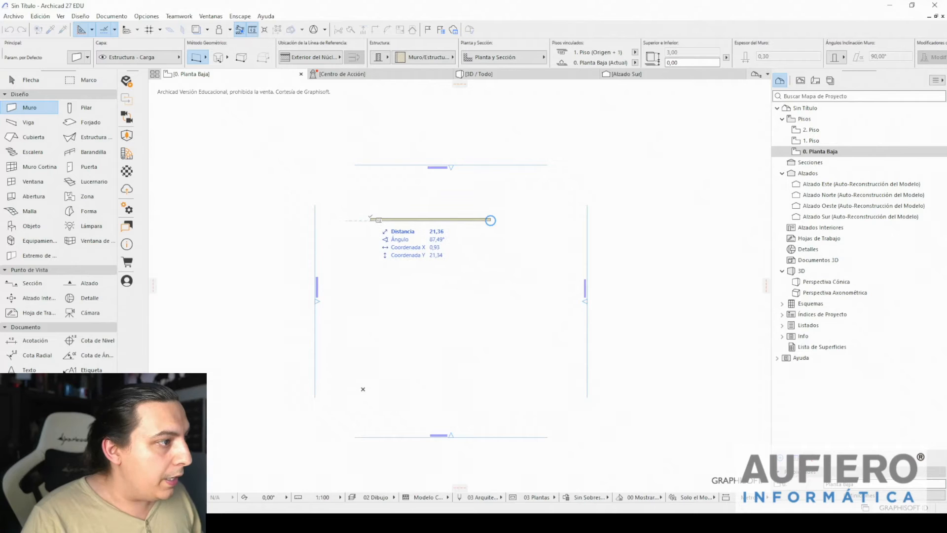
click(371, 219)
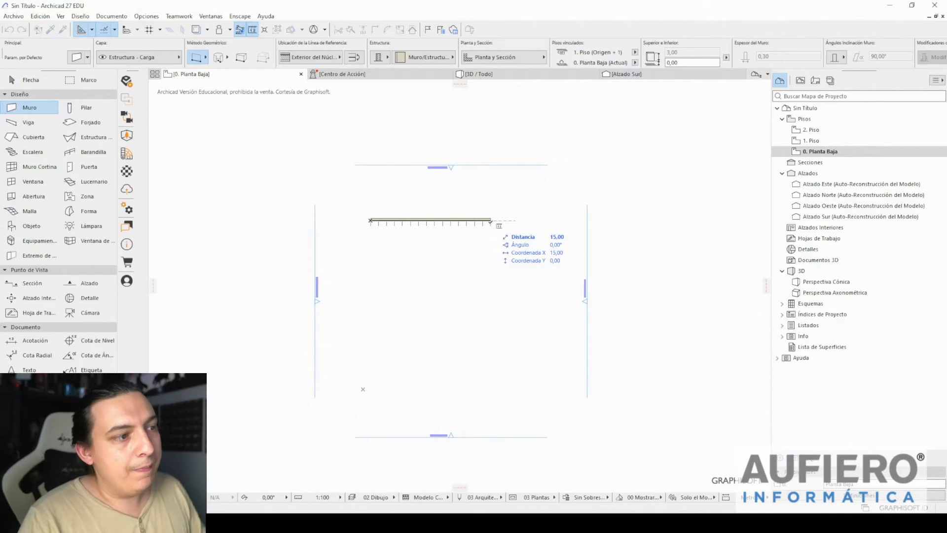
key(Escape)
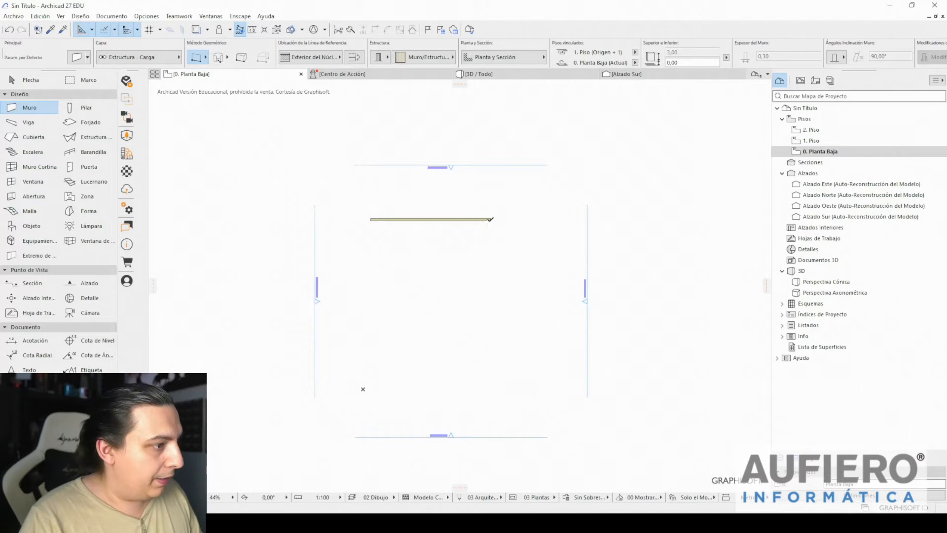
- Draw a wall with a length of 7 straight down from the right end of the horizontal wall
click(20, 112)
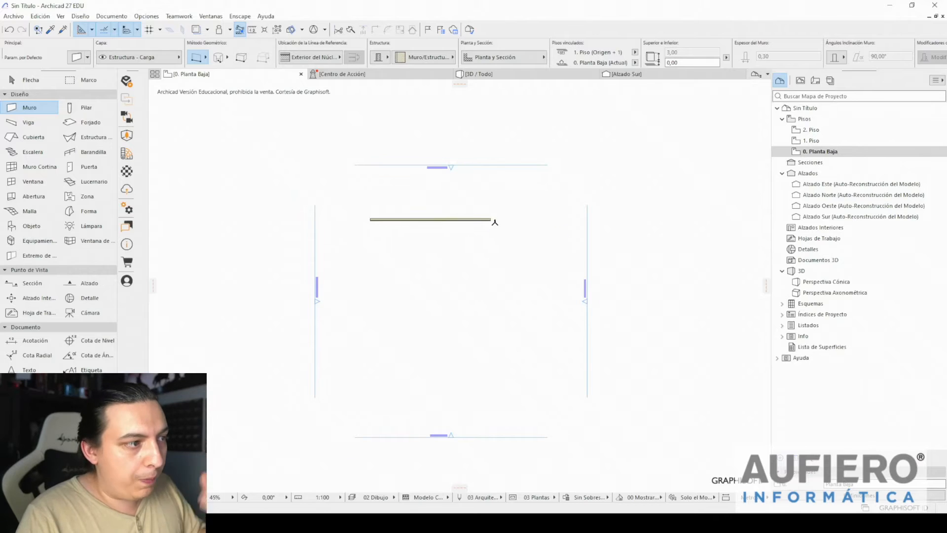
scroll(491, 218, up, 4)
click(490, 203)
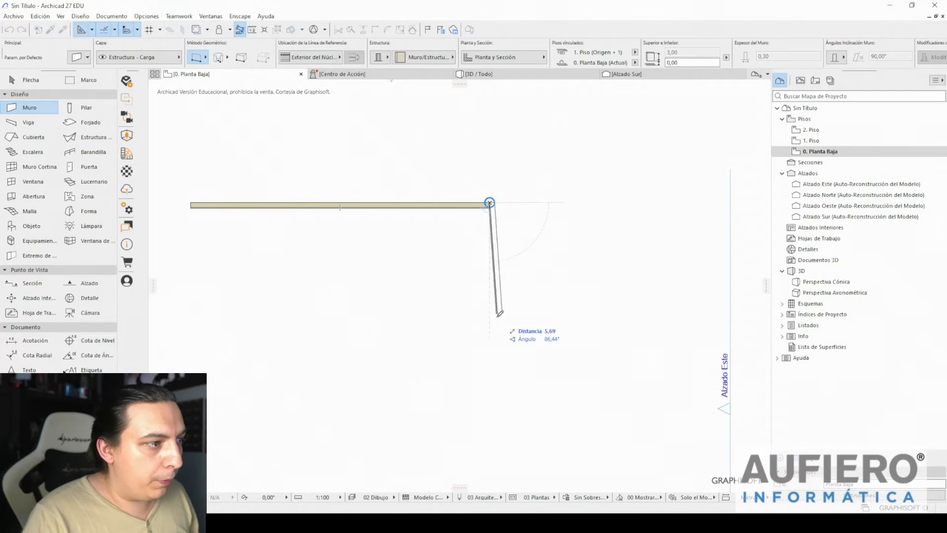
key(Tab)
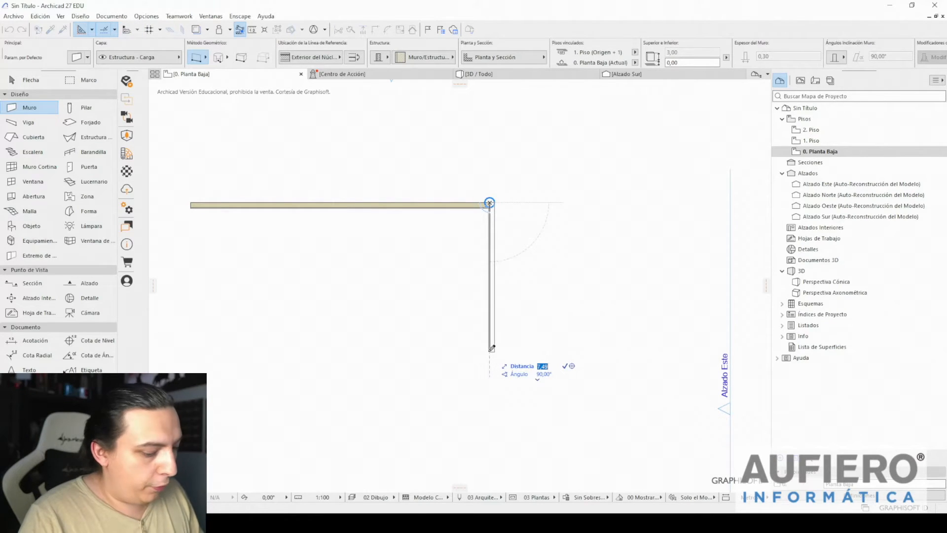
text(7)
key(Return)
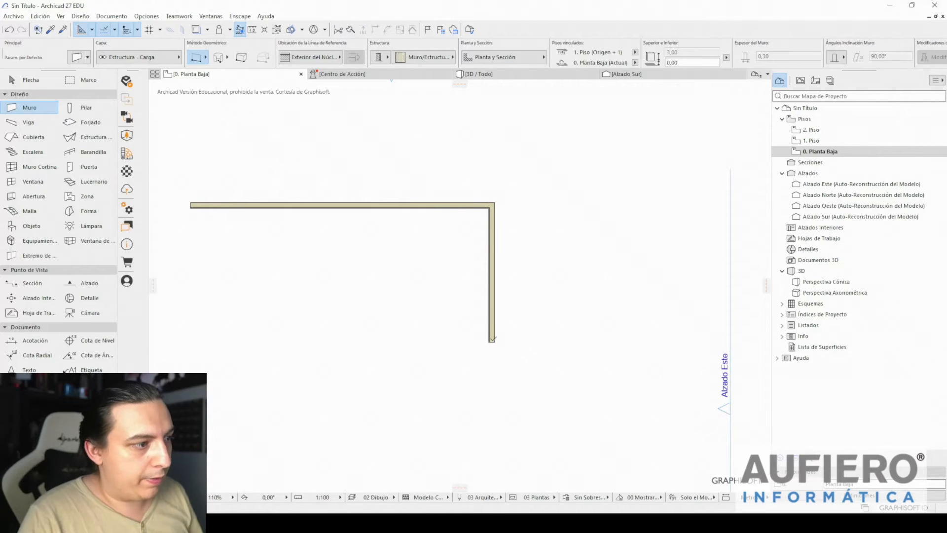
- Complete the rectangle with a lower wall about 15 long and a left wall joining the two open ends
click(494, 340)
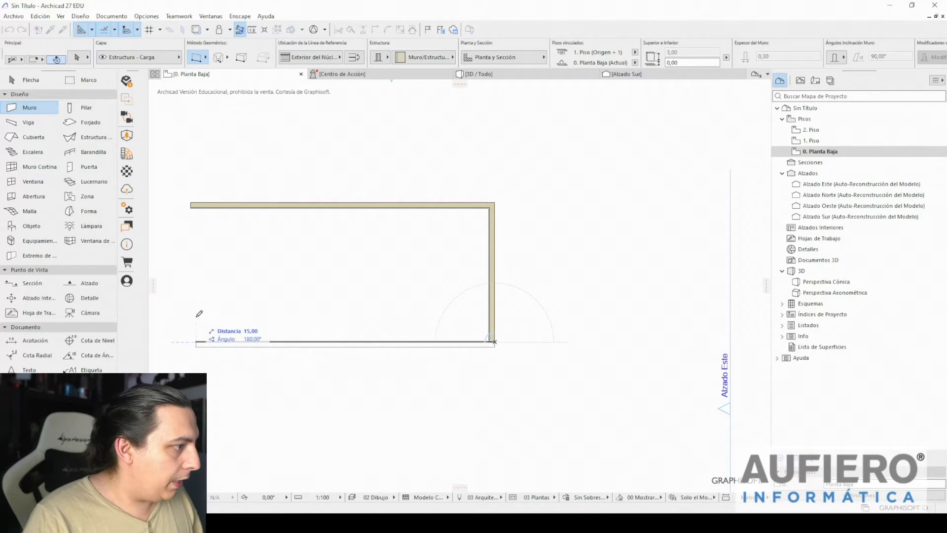
click(191, 203)
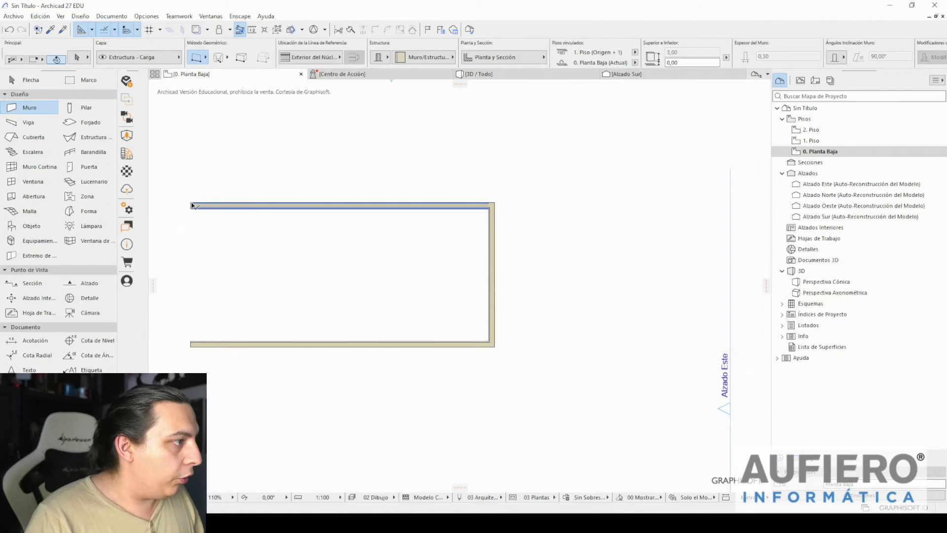
click(191, 341)
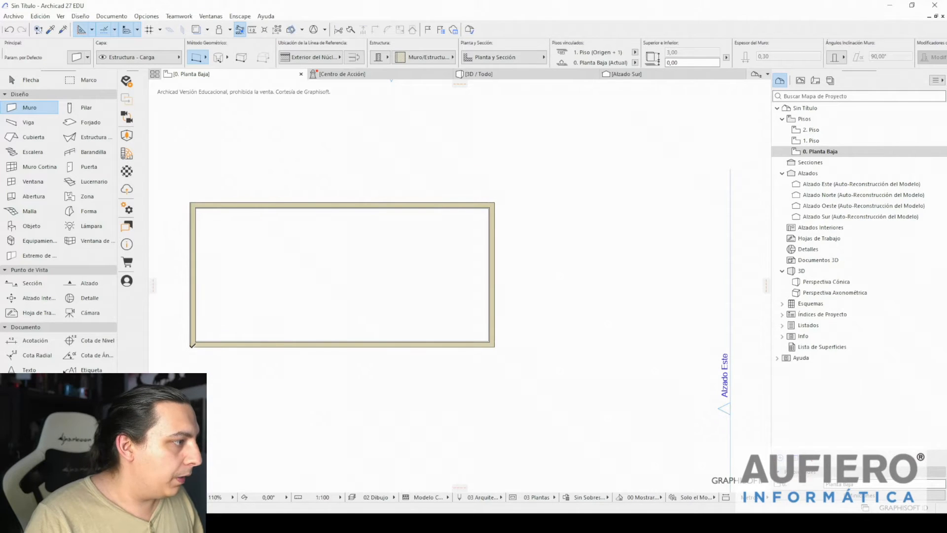
key(Escape)
- Select the rectangle's left wall at the upper-left corner and flip it back and forth across its reference line
scroll(183, 200, up, 10)
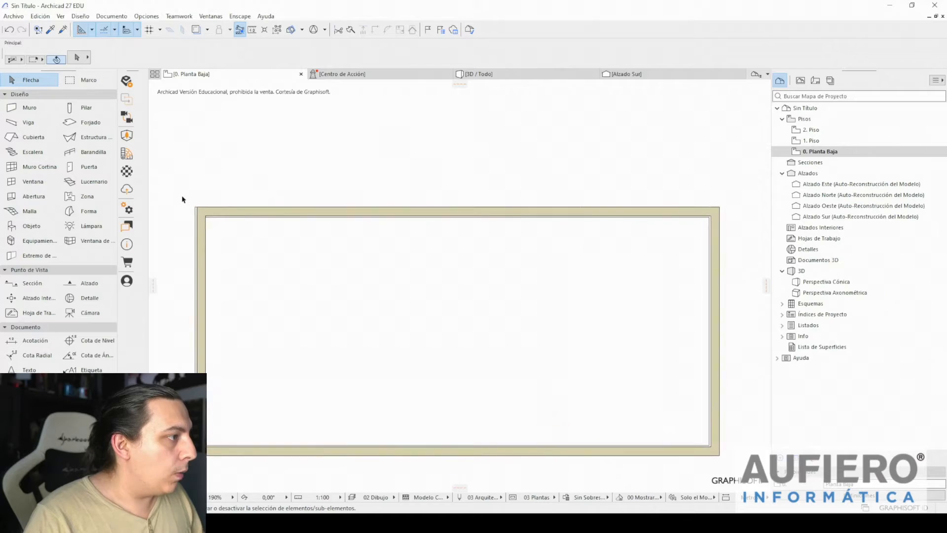
scroll(282, 217, up, 4)
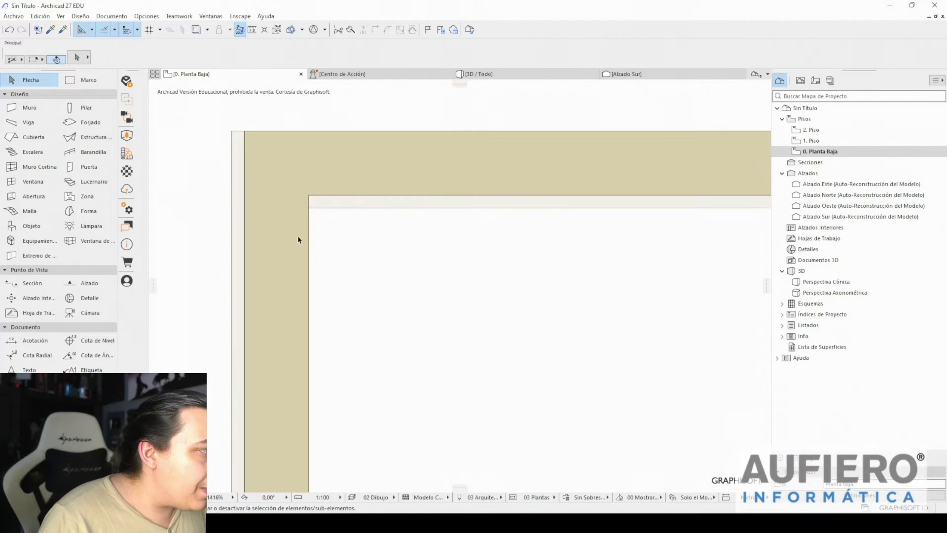
click(356, 172)
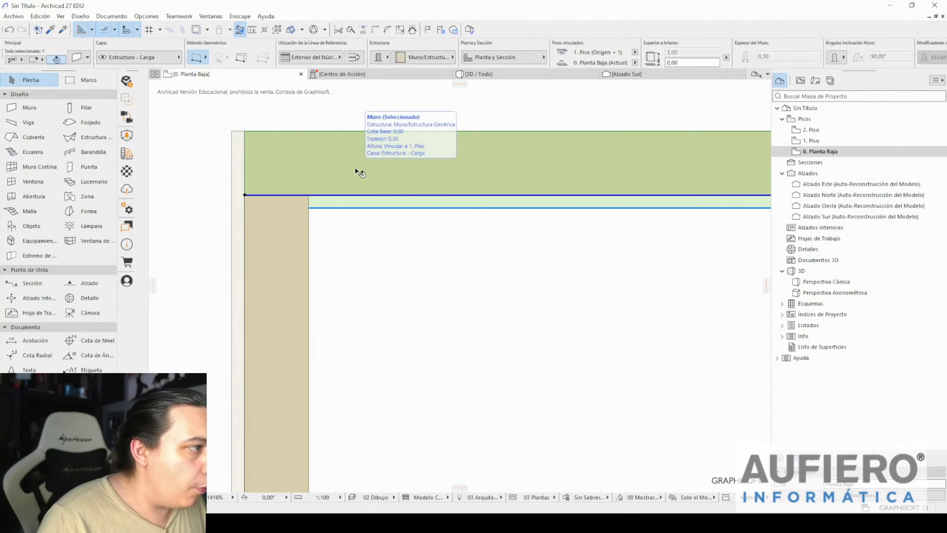
click(271, 267)
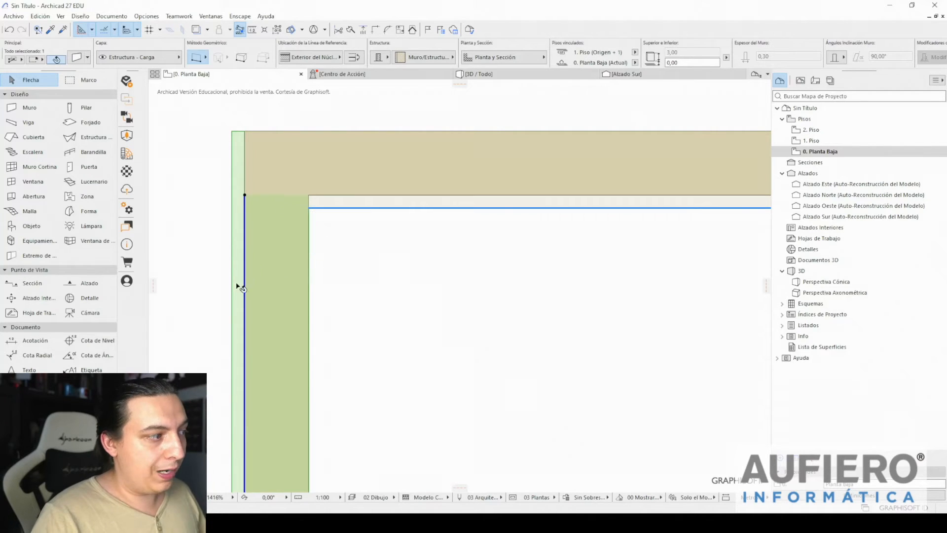
scroll(235, 251, down, 1)
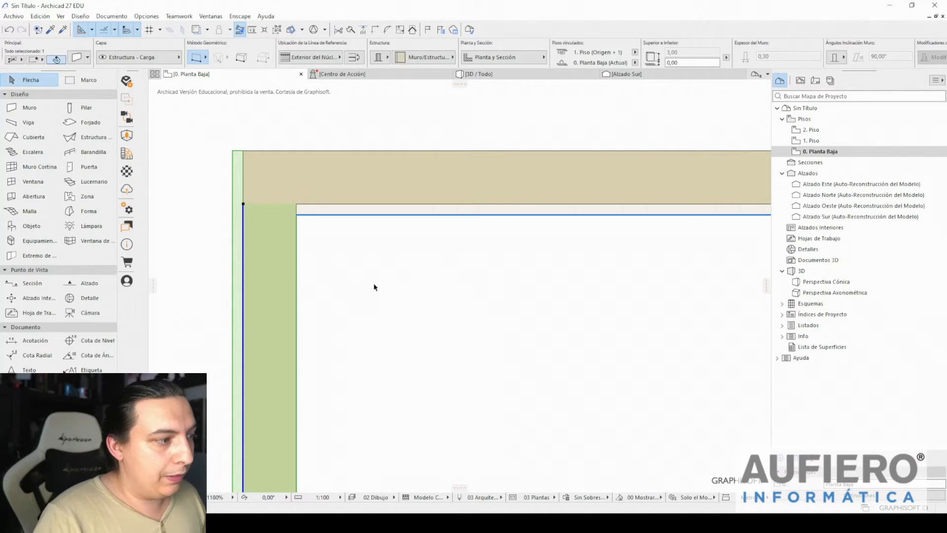
scroll(376, 288, down, 2)
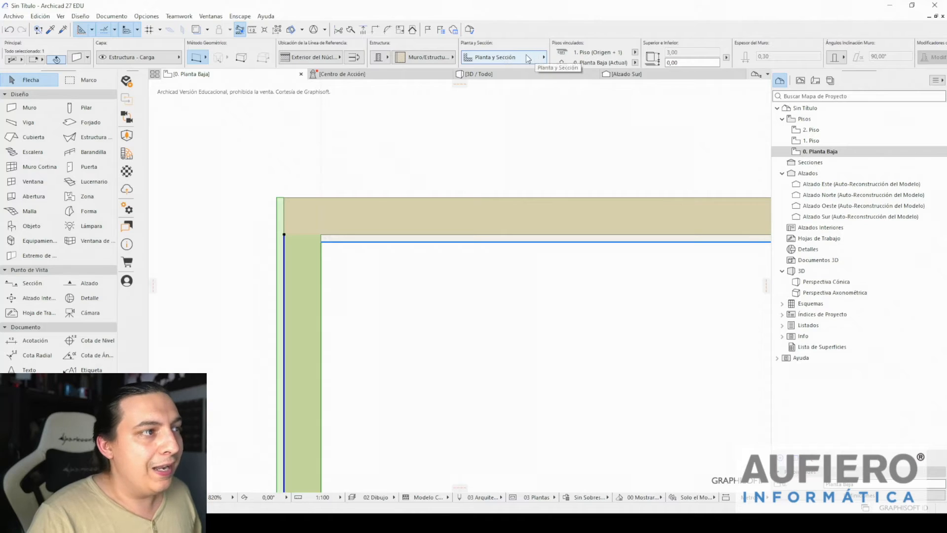
click(358, 61)
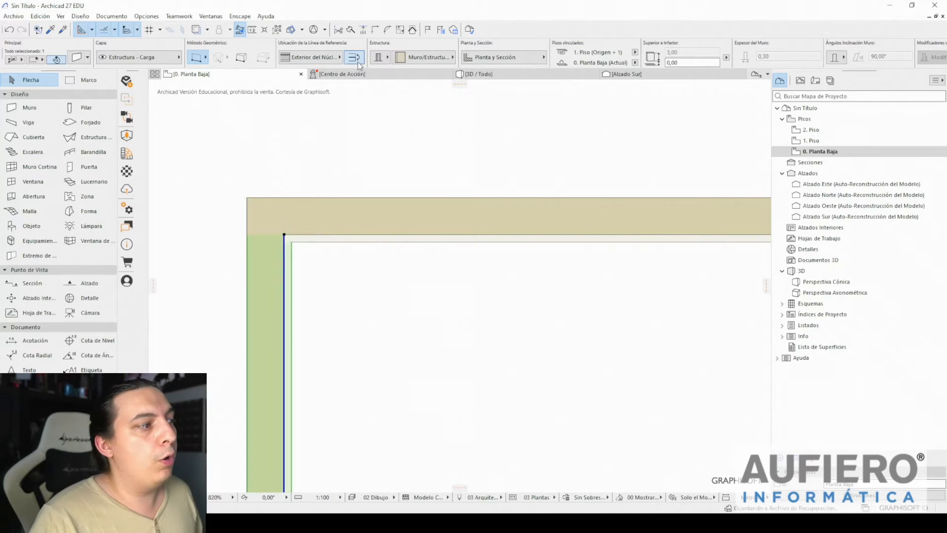
click(356, 61)
click(356, 62)
click(355, 64)
click(355, 63)
click(355, 63)
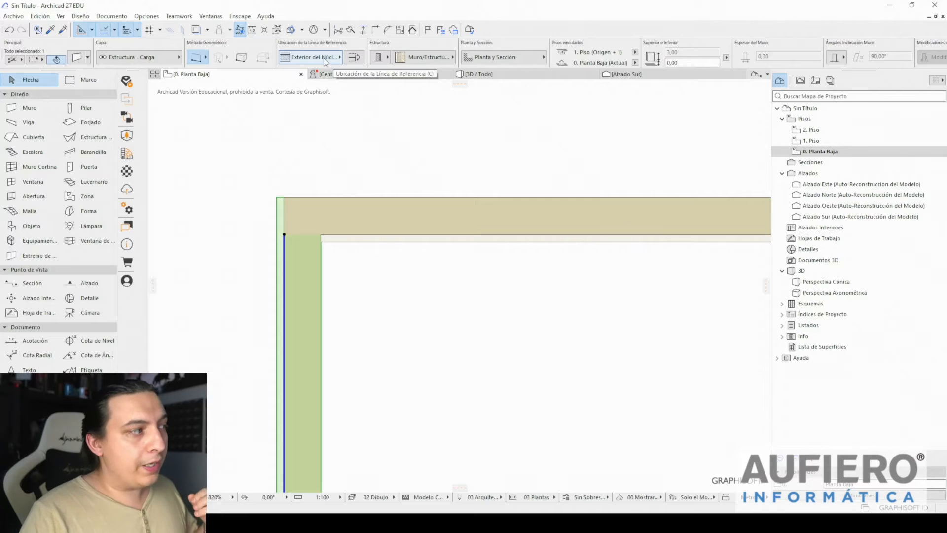
- Try the reference line locations Centro, Cara Interior, Cara Exterior and Interior del Núcleo on the left wall
click(326, 58)
click(362, 69)
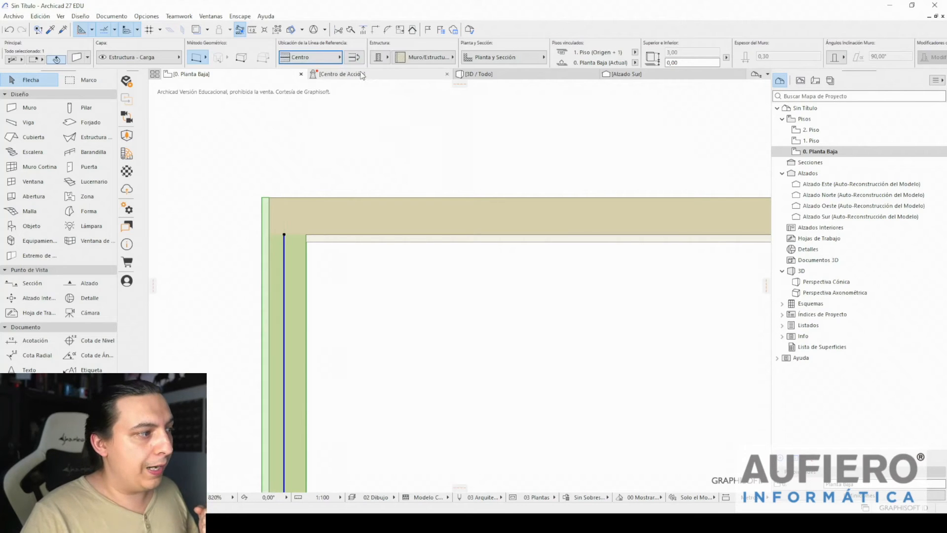
click(328, 60)
click(373, 79)
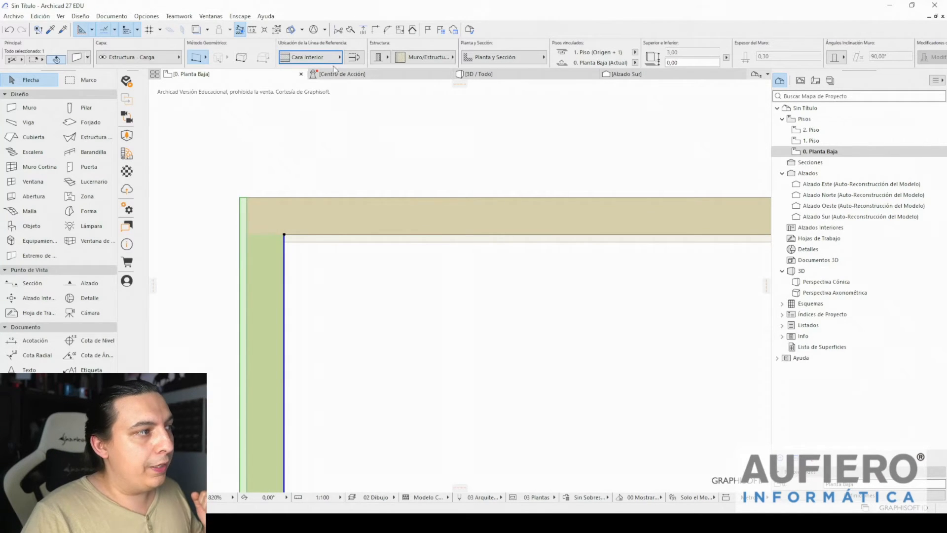
click(330, 59)
click(373, 55)
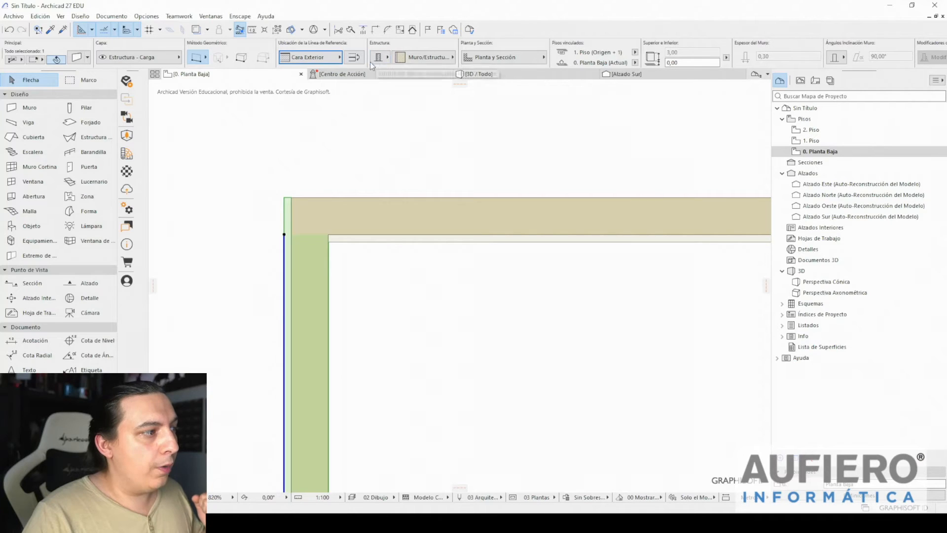
click(326, 58)
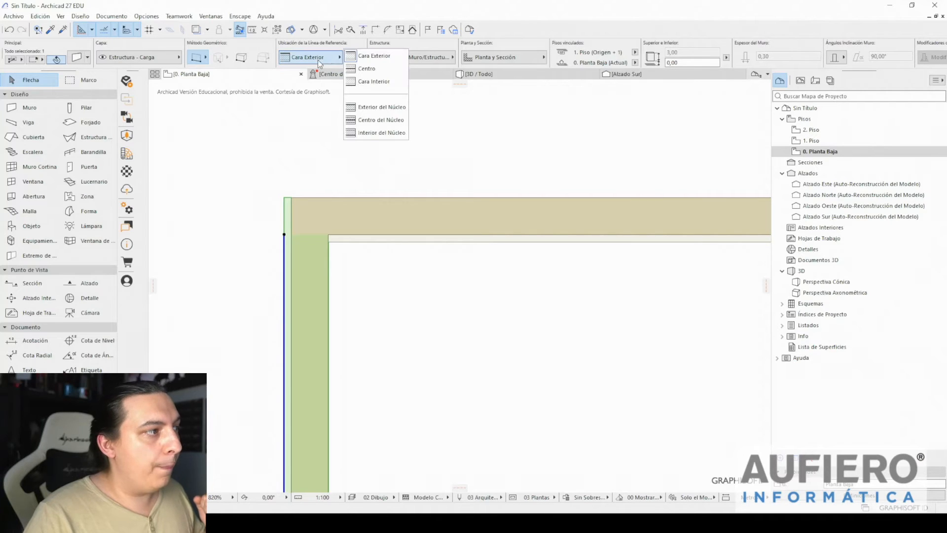
click(380, 133)
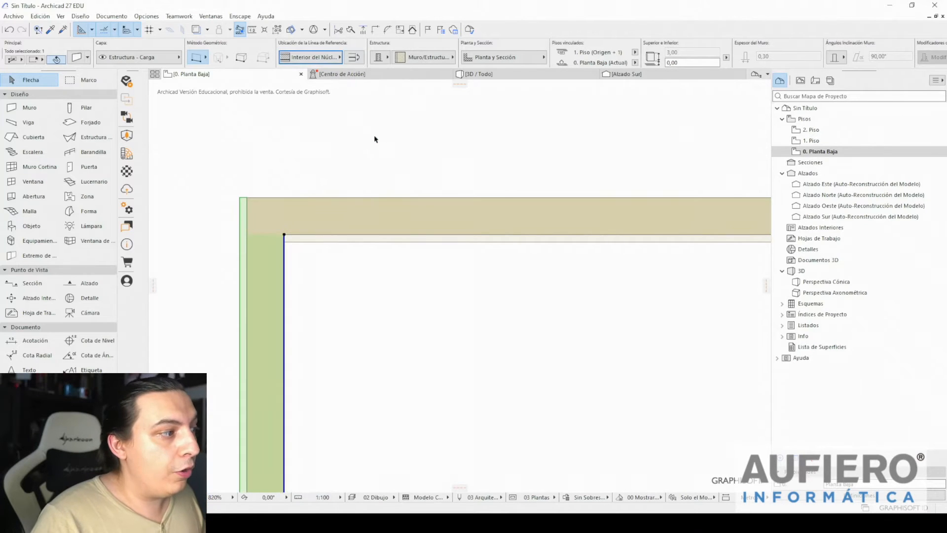
- Set the left wall's reference line location to Cara Exterior and flip the wall across that line
click(318, 60)
click(374, 56)
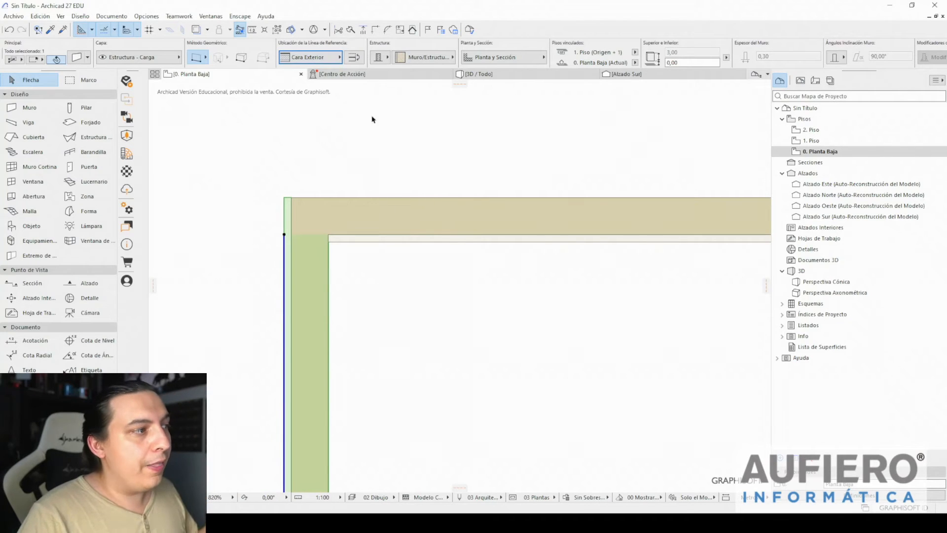
click(353, 57)
- Delete all four walls of the rectangle from the ground-floor plan
scroll(296, 315, down, 10)
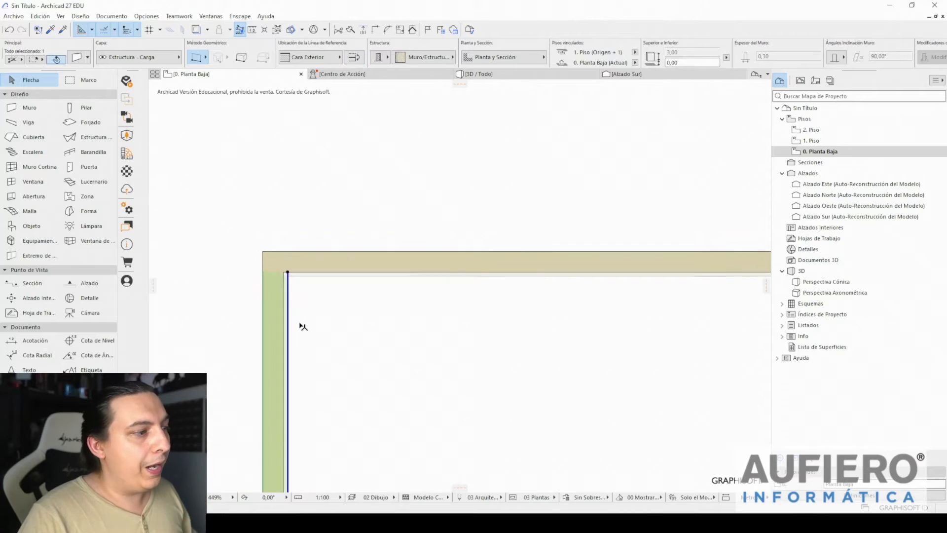
middle_drag(368, 347, 302, 258)
drag(230, 184, 629, 409)
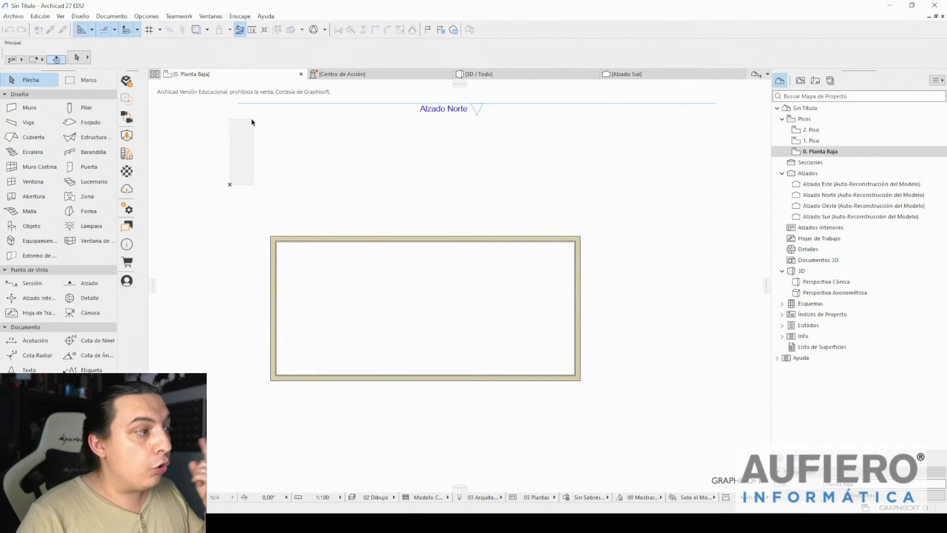
key(Delete)
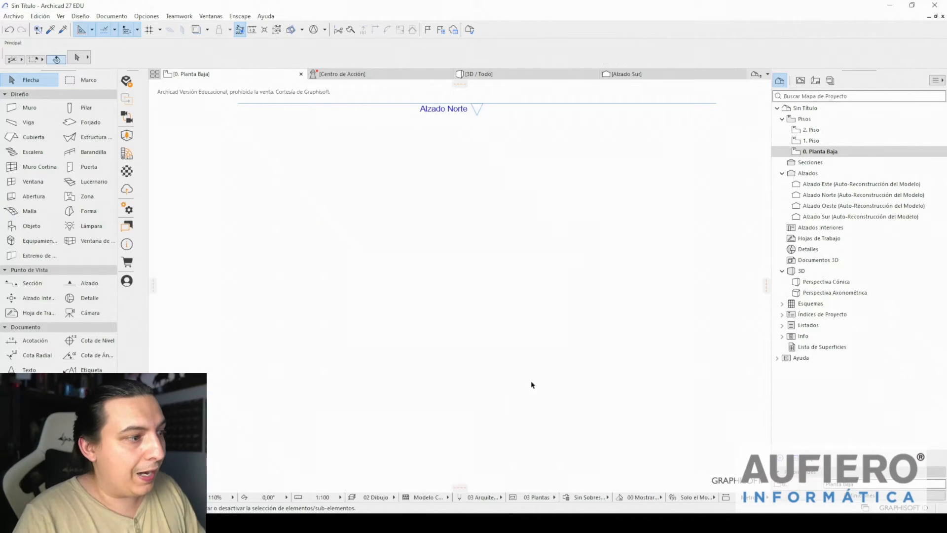
- Draw one horizontal wall about 12 m long near the Alzado Norte line using the single straight geometry method
click(29, 108)
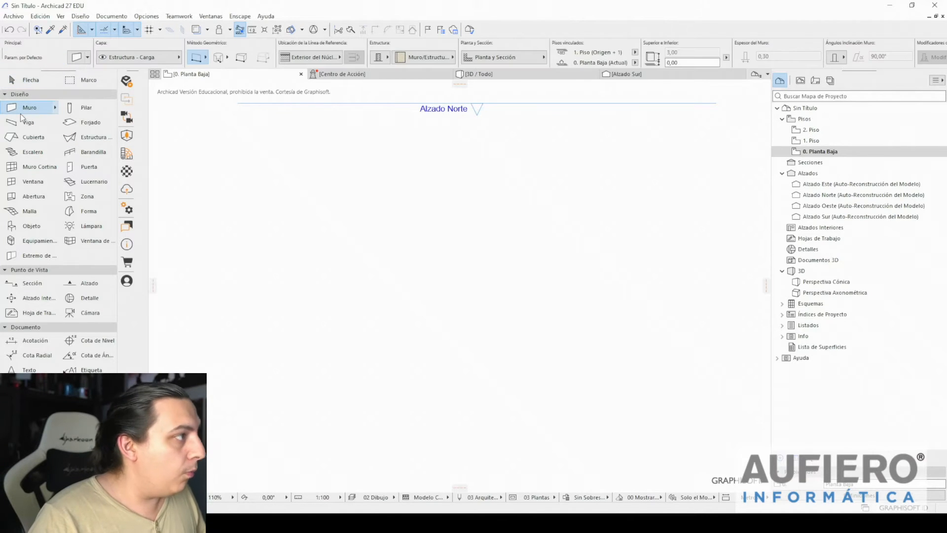
click(205, 59)
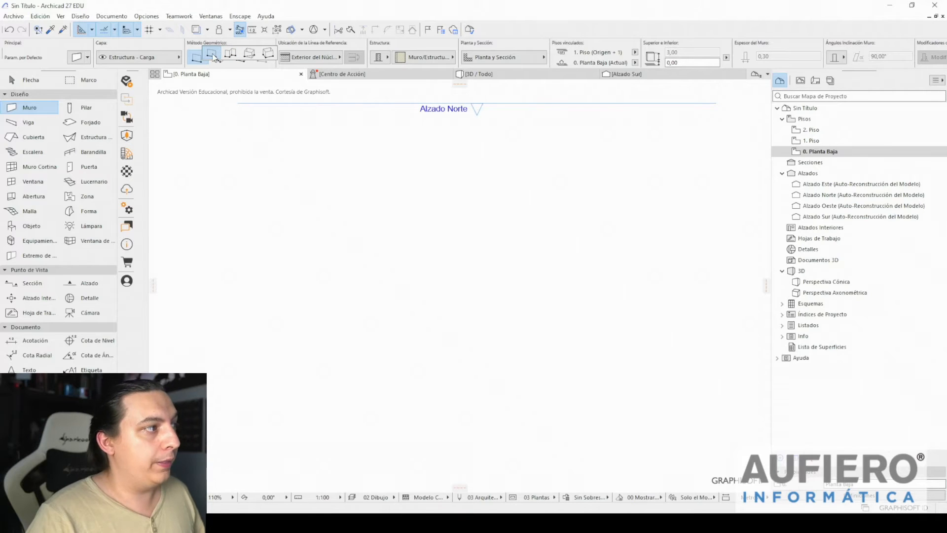
click(213, 56)
click(260, 193)
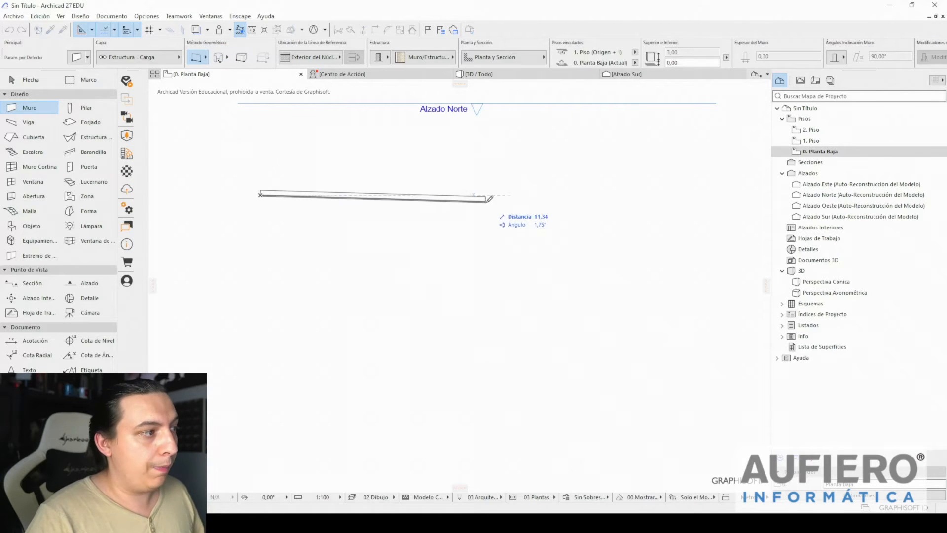
click(495, 193)
- Draw a closed four-sided wall outline below the single wall with the chained geometry method, about 12 by 6 m
click(201, 64)
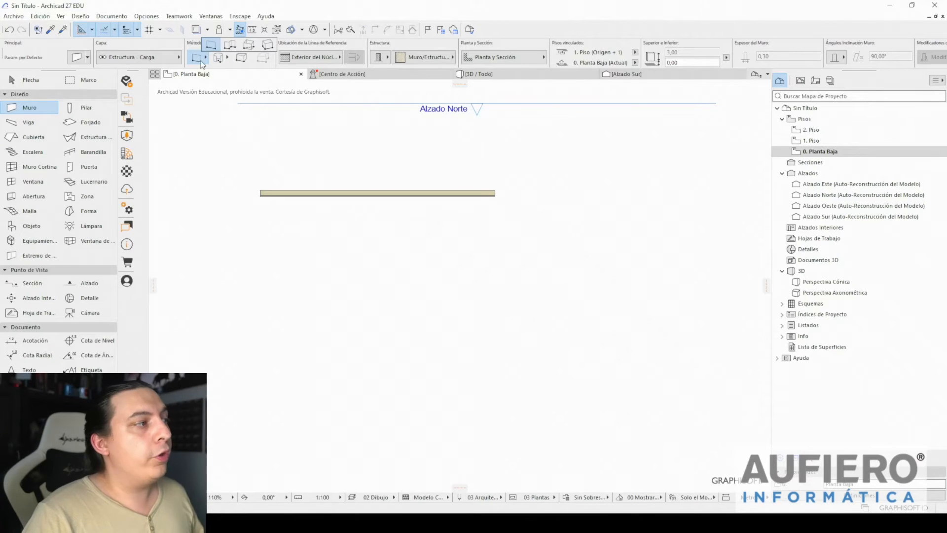
click(230, 45)
click(263, 235)
click(499, 237)
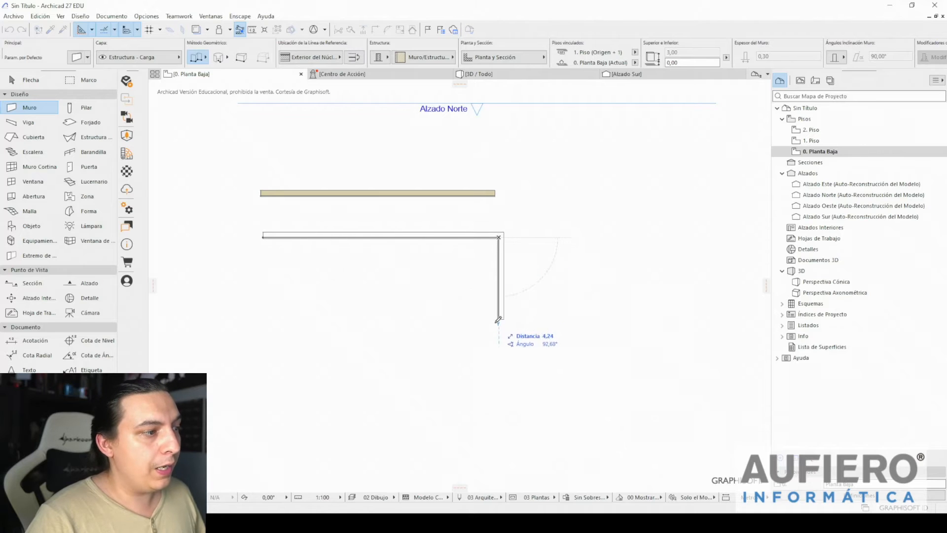
click(499, 355)
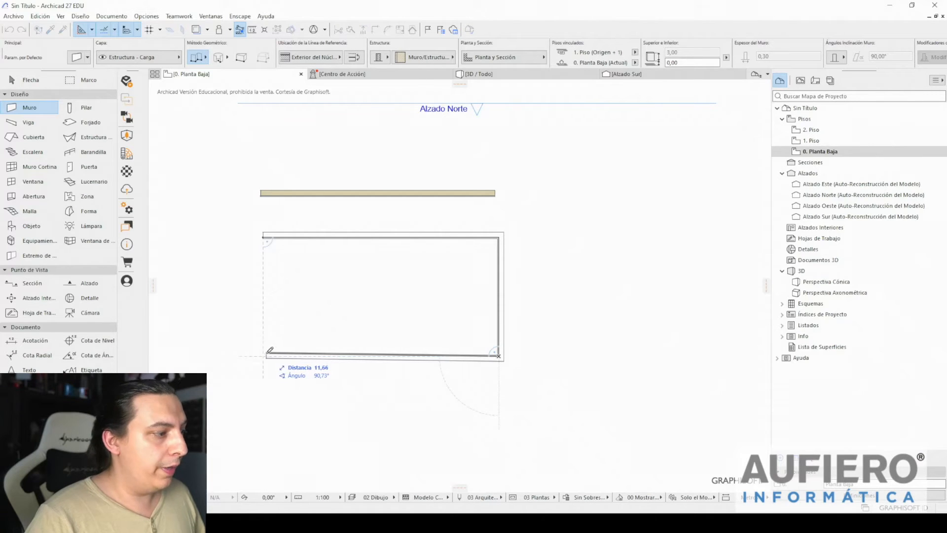
click(263, 354)
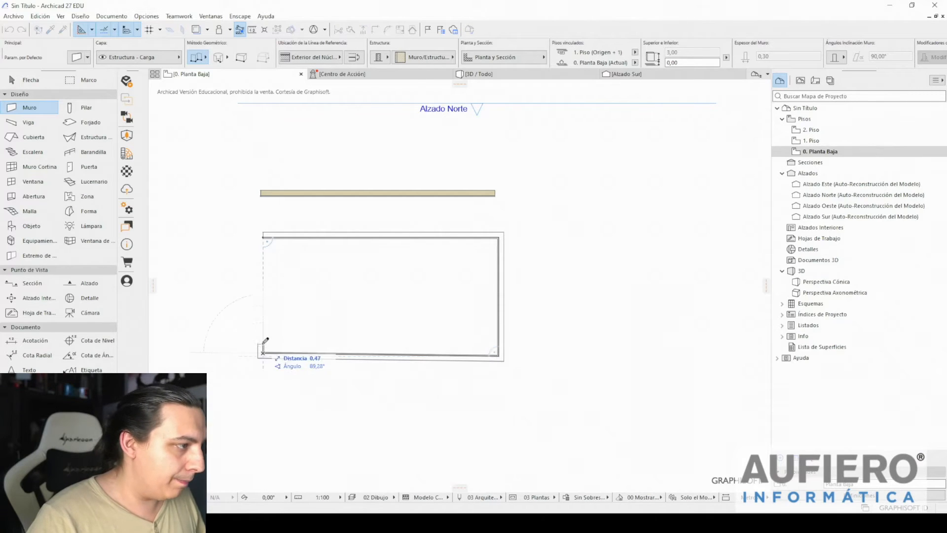
click(264, 235)
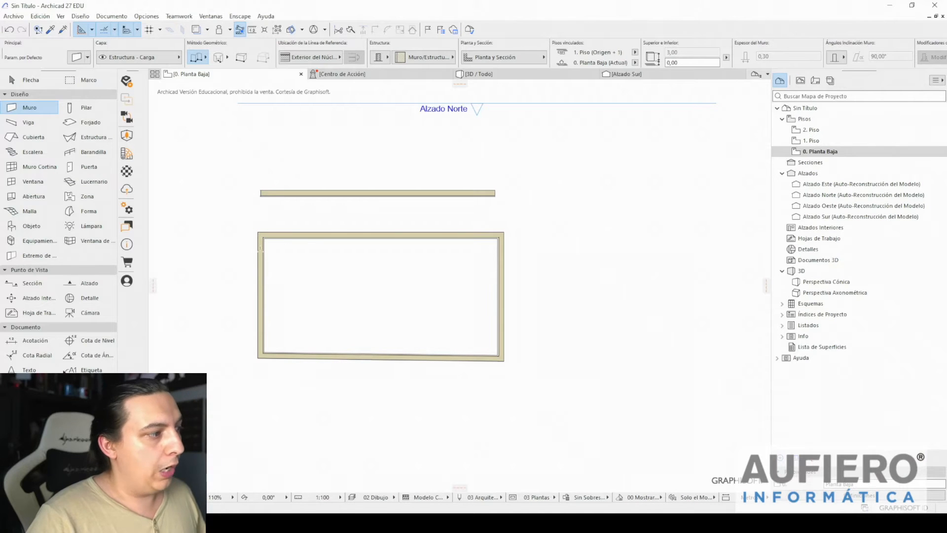
- Draw an open chain of three walls east of the closed outline, leaving its west side open, and finish the chain
scroll(547, 259, down, 3)
middle_drag(549, 259, 342, 232)
click(397, 225)
click(470, 225)
click(469, 284)
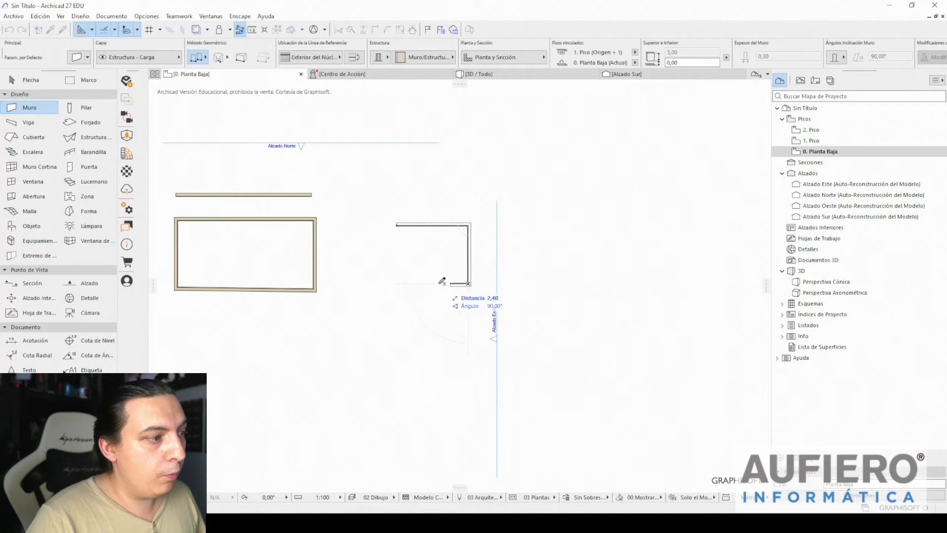
click(398, 283)
right_click(397, 283)
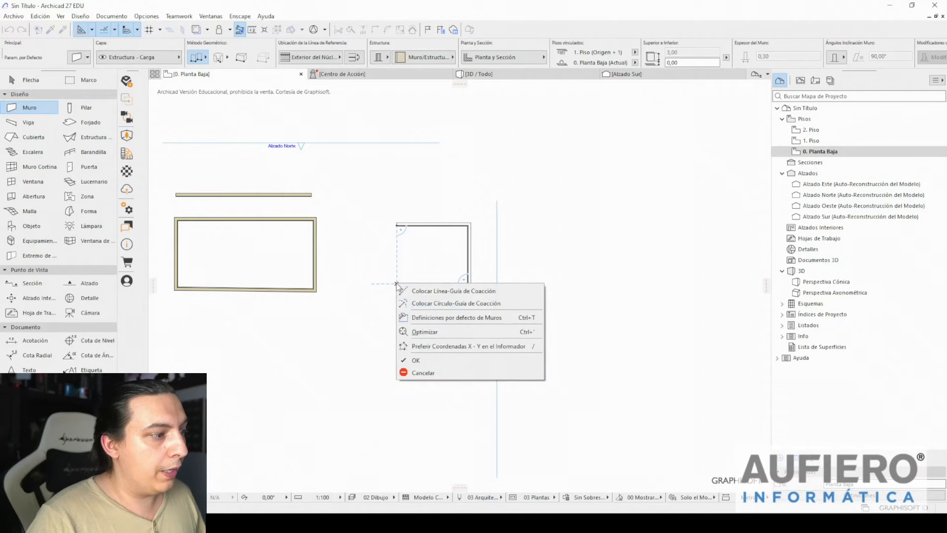
click(414, 360)
- Draw a large rectangular wall outline below the closed chain using the rectangle geometry method
scroll(426, 285, up, 1)
scroll(426, 285, up, 4)
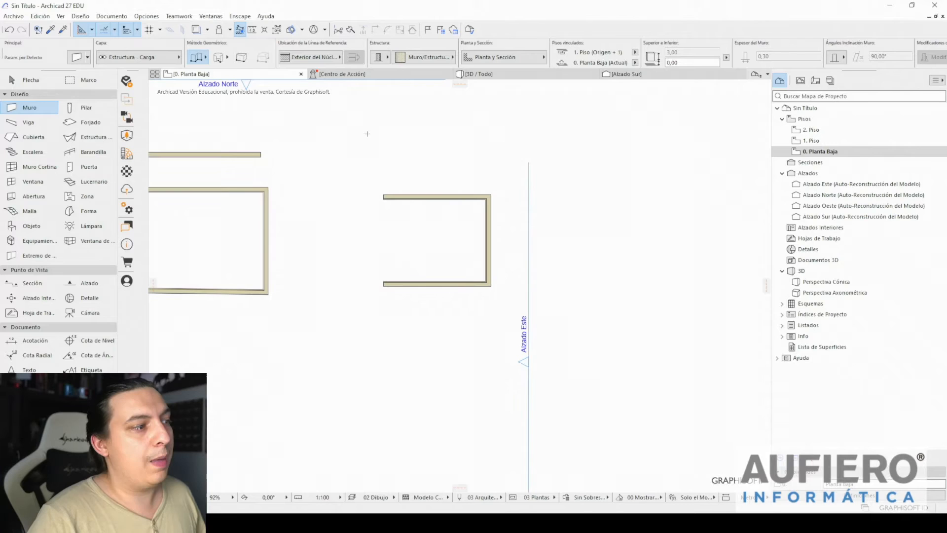
scroll(486, 256, up, 9)
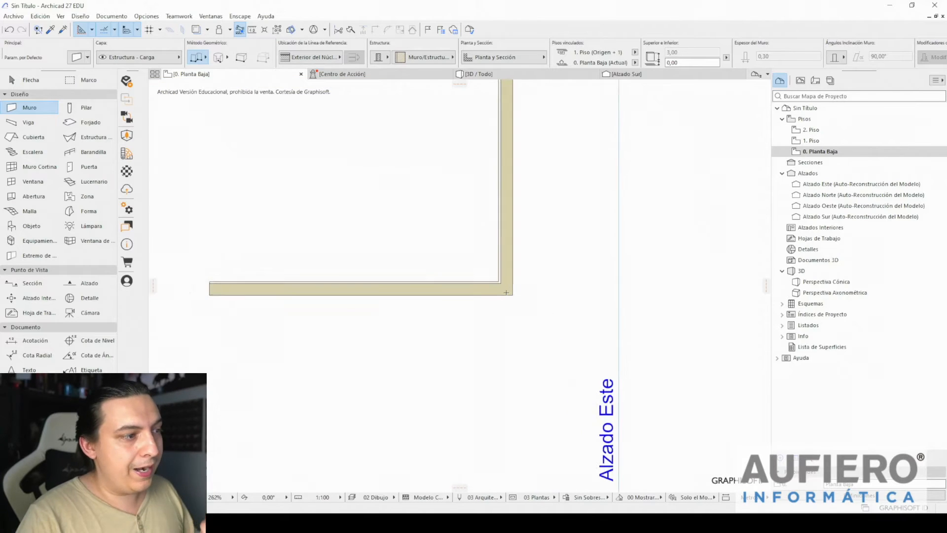
scroll(496, 248, down, 8)
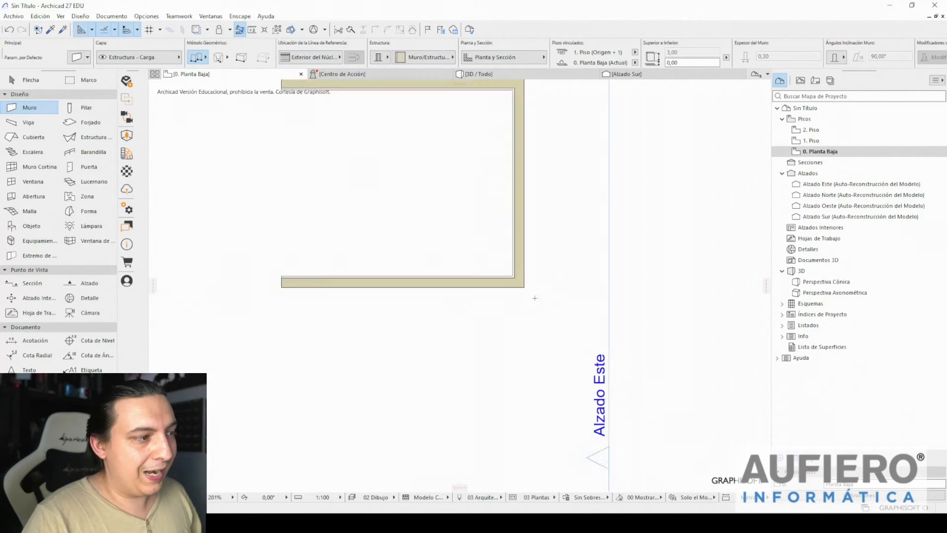
scroll(370, 286, down, 3)
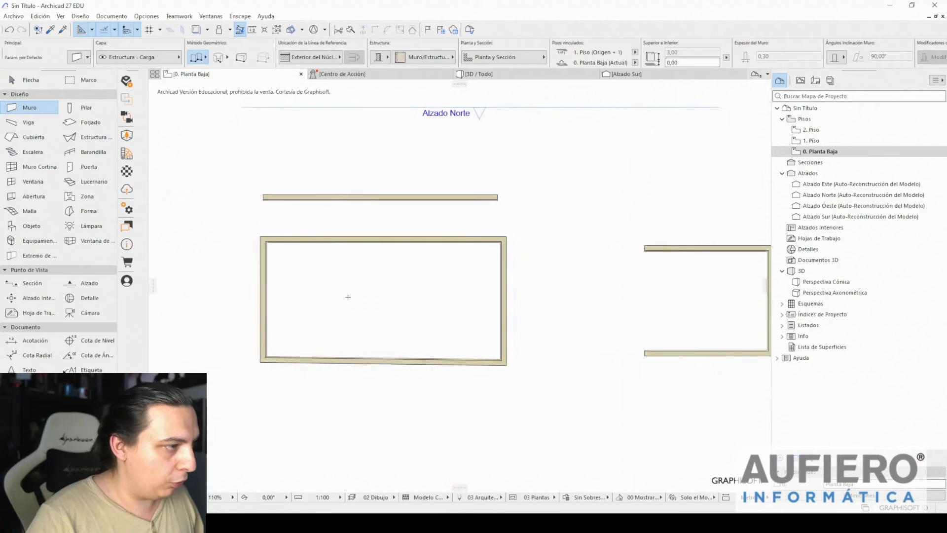
click(206, 58)
click(249, 47)
middle_drag(292, 396, 302, 277)
click(316, 310)
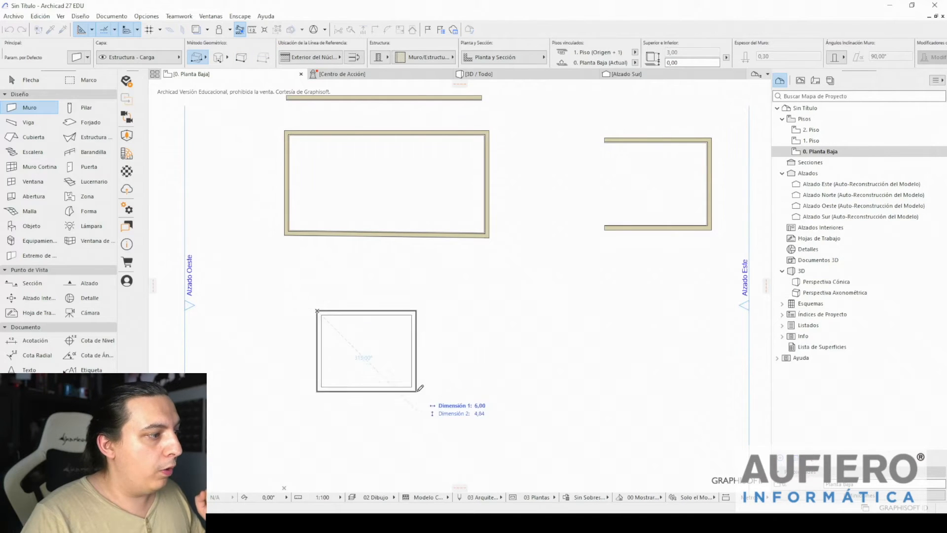
click(555, 438)
- Draw smaller rectangular wall outlines around the large rectangle and set the reference line location to Centro
middle_drag(496, 461, 380, 340)
click(423, 402)
click(544, 463)
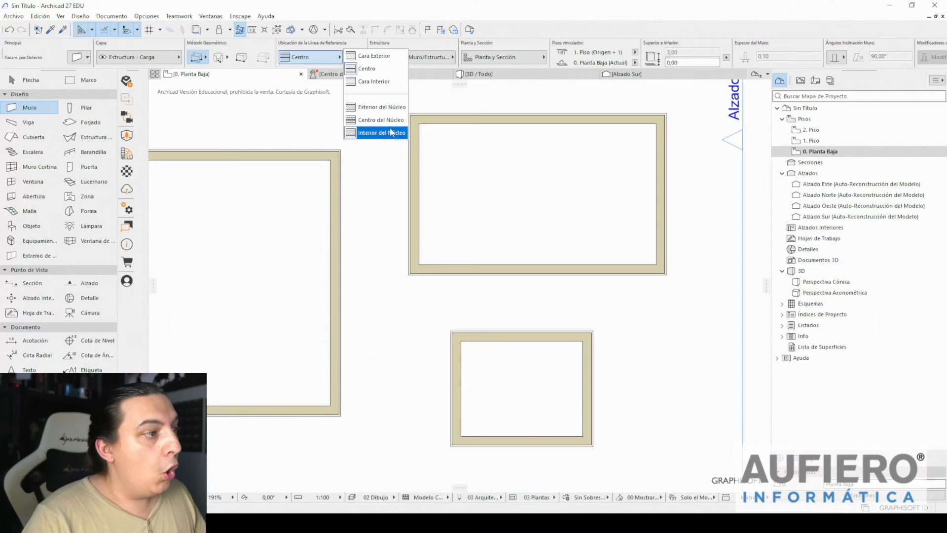
click(382, 164)
- Delete all the walls drawn between the elevation markers on the ground-floor plan
scroll(493, 216, down, 2)
scroll(493, 216, down, 7)
key(Escape)
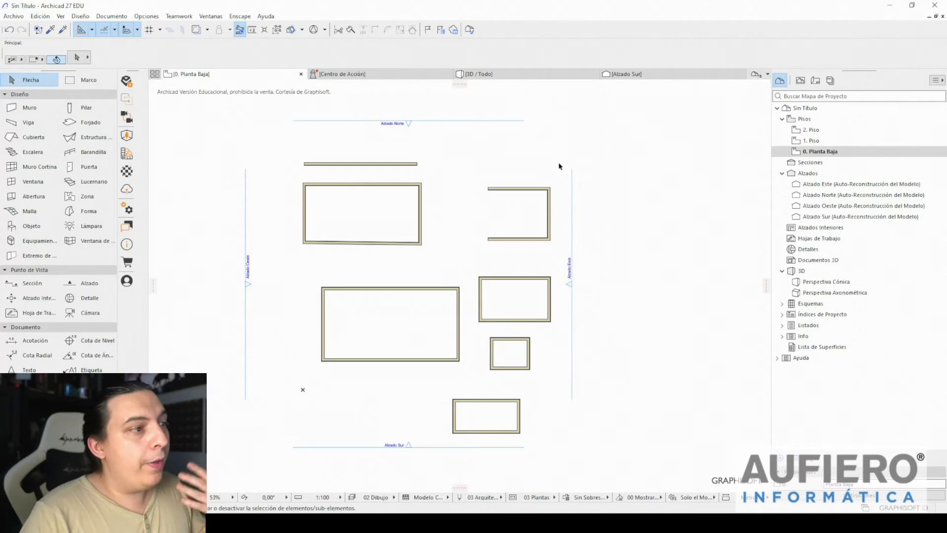
drag(559, 153, 289, 444)
key(Delete)
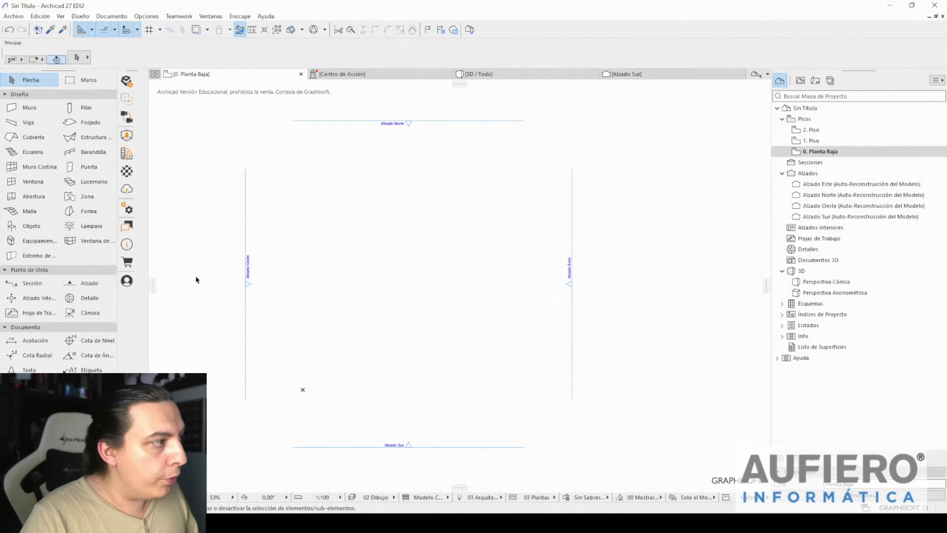
- Open the default wall settings, try the Perfil Complejo structure, and set the structure to Básico
click(29, 107)
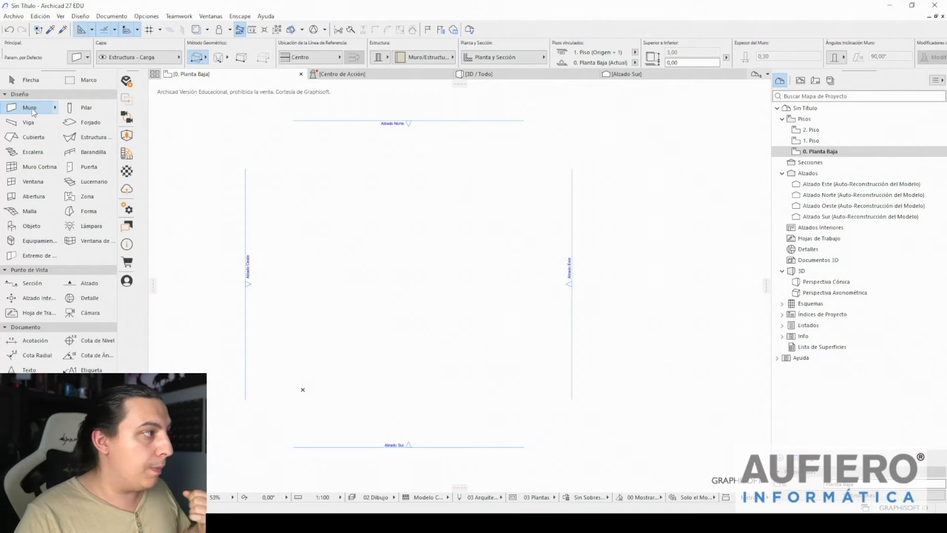
click(77, 57)
drag(201, 28, 295, 42)
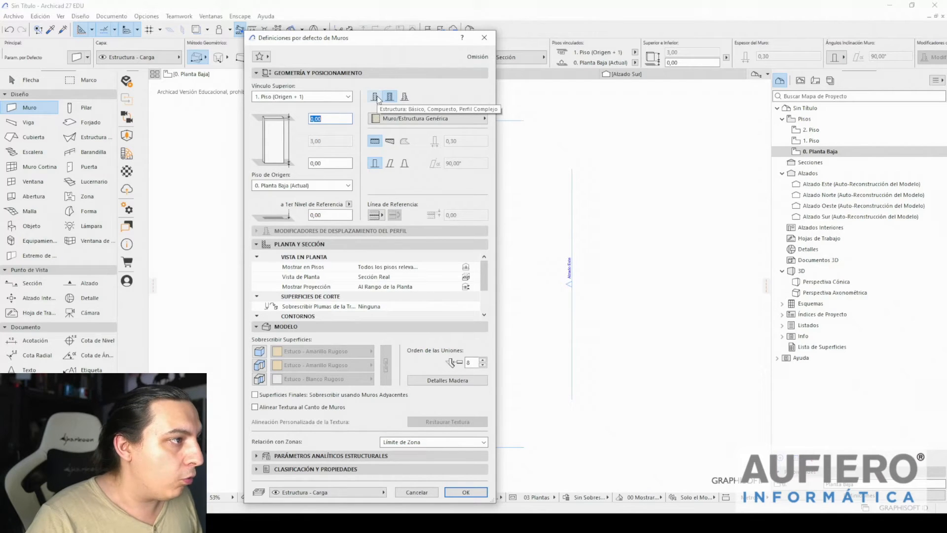
click(405, 97)
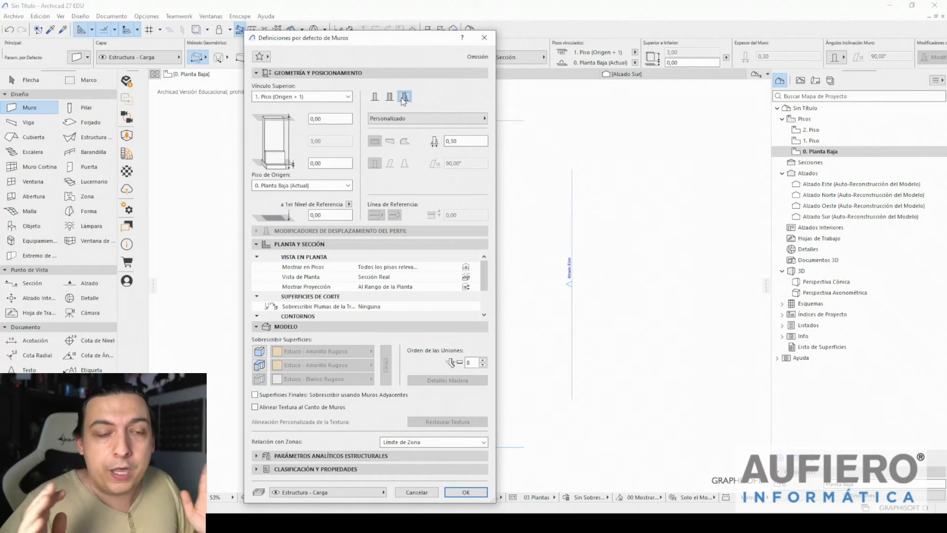
click(377, 101)
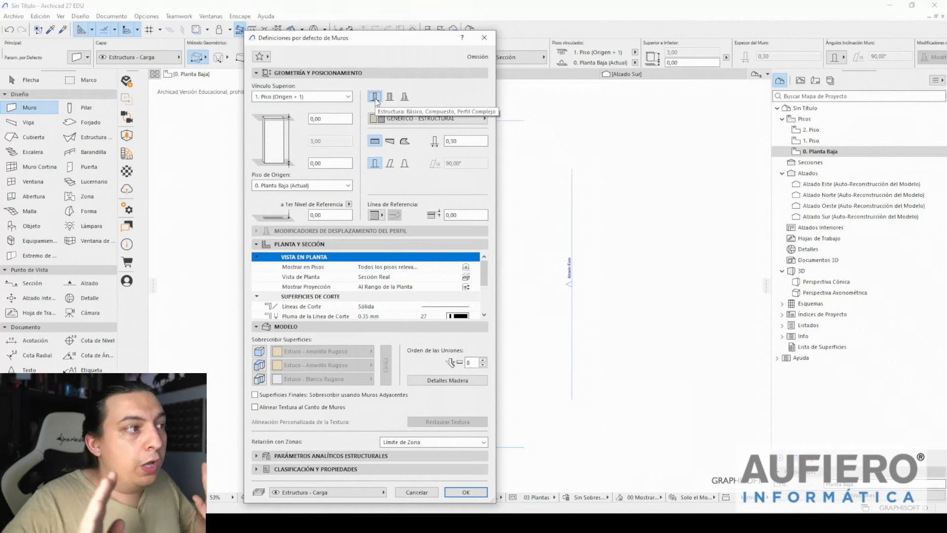
- Look through the structural building materials available for the basic wall, including GENÉRICO - ESTRUCTURAL
click(407, 120)
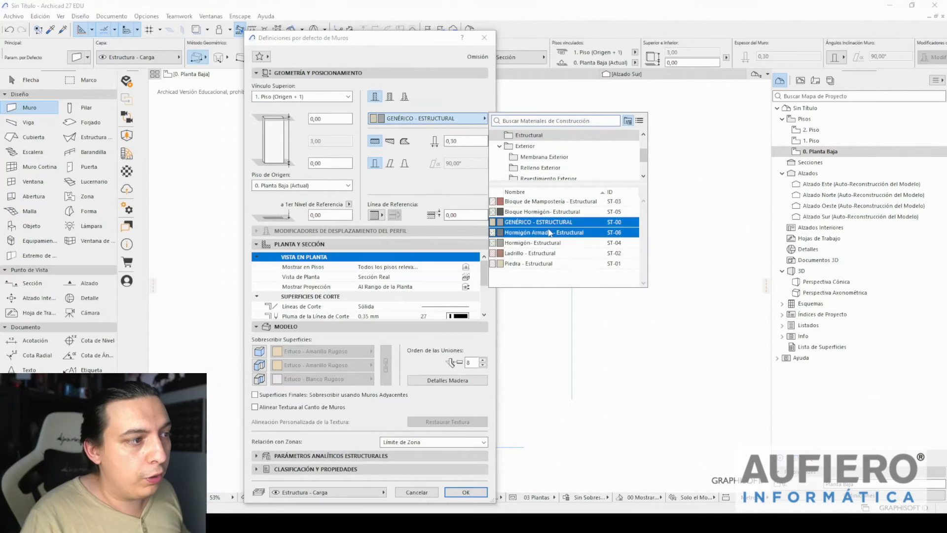
mouse_move(524, 223)
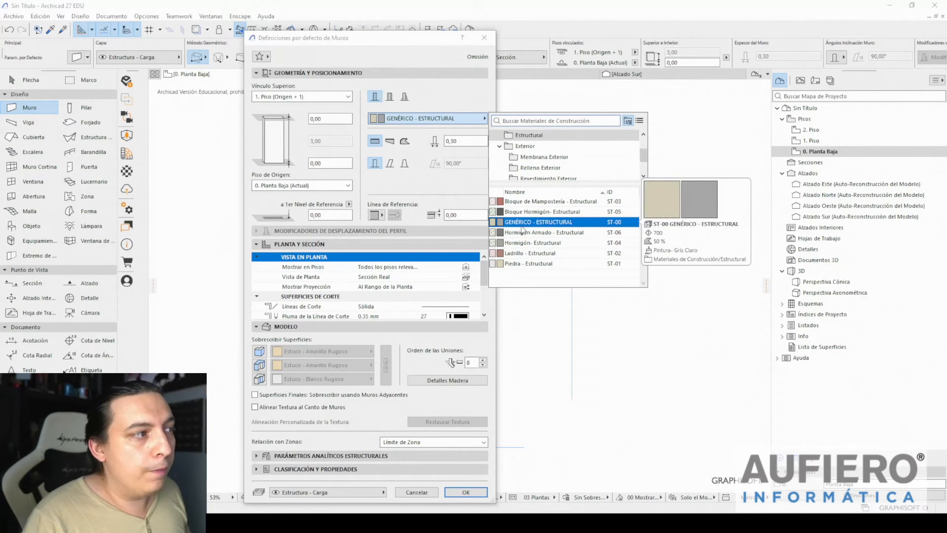
click(427, 97)
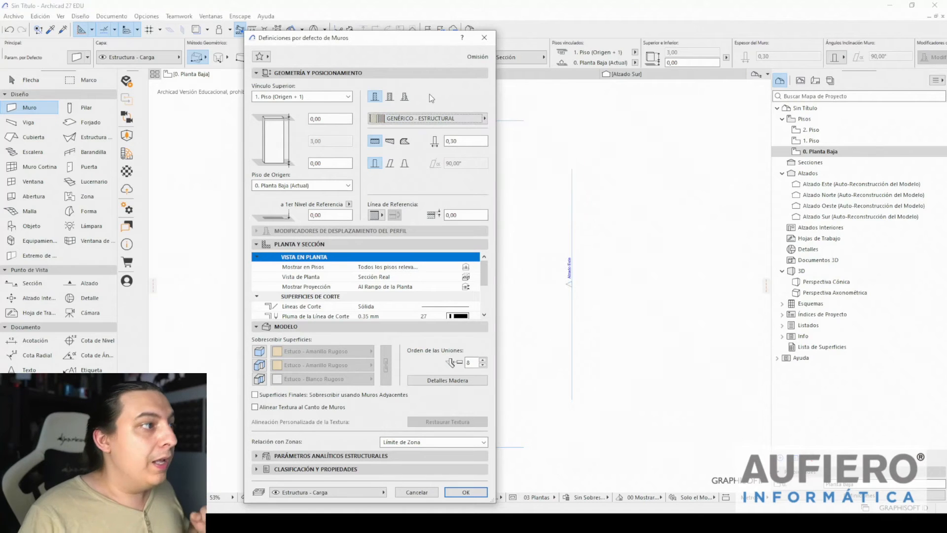
- Switch the wall structure to Compuesto and look through the exterior composites without choosing another one
click(390, 97)
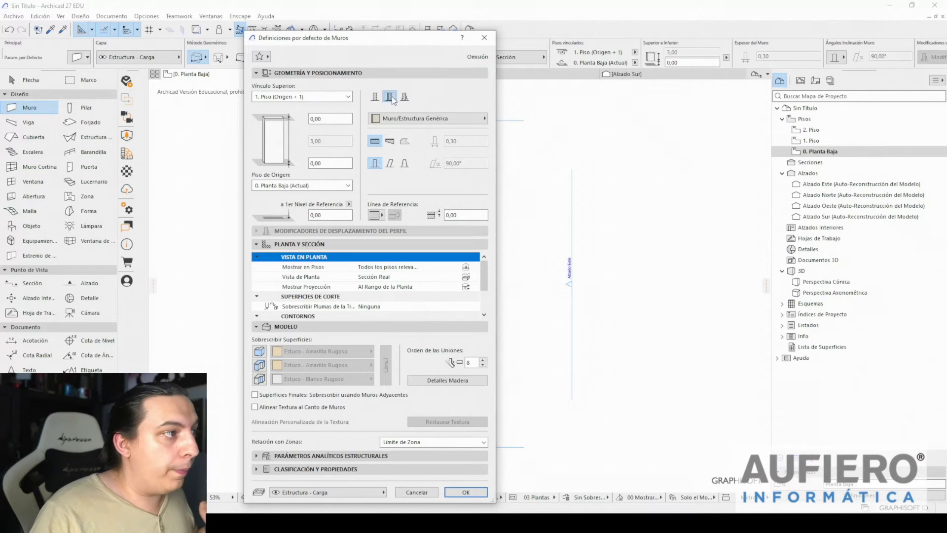
click(420, 119)
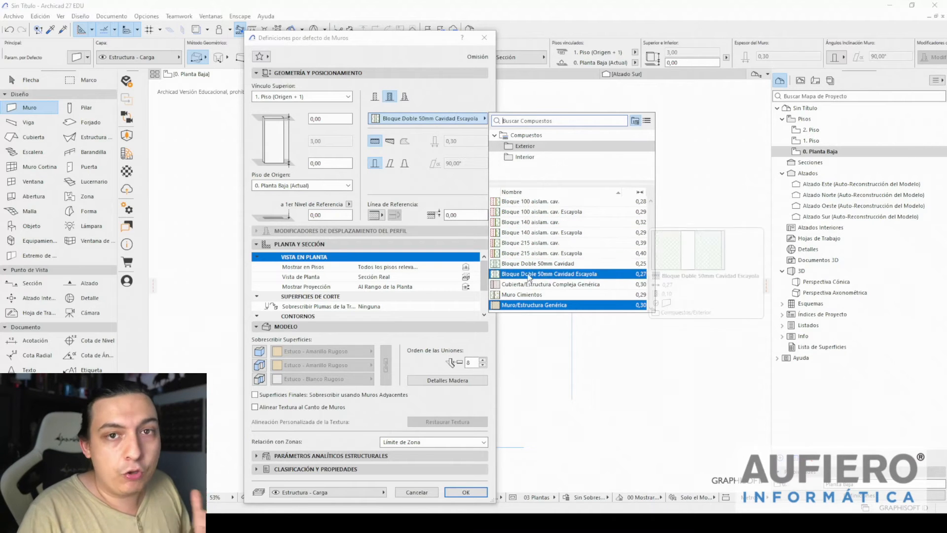
click(470, 200)
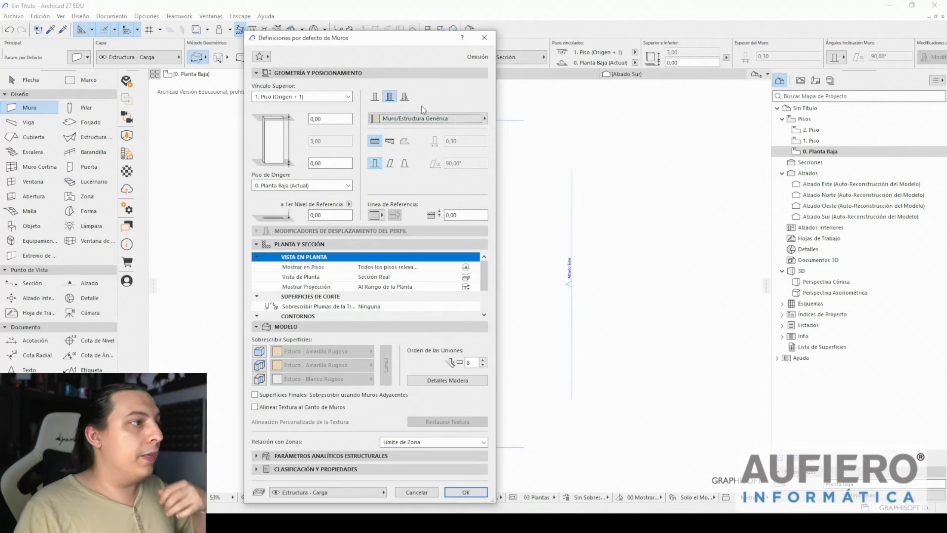
- Return the wall structure to Básico and review the story options for Vínculo Superior
click(375, 96)
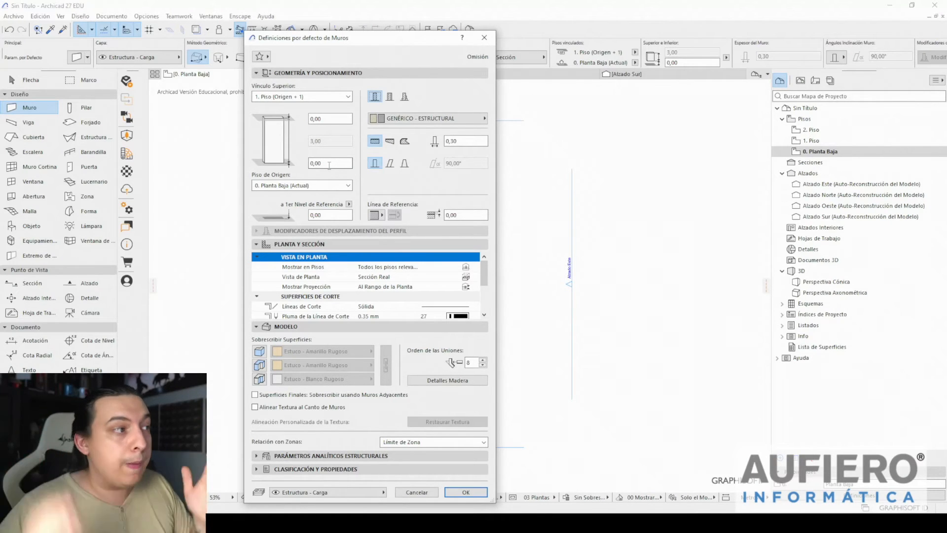
click(323, 97)
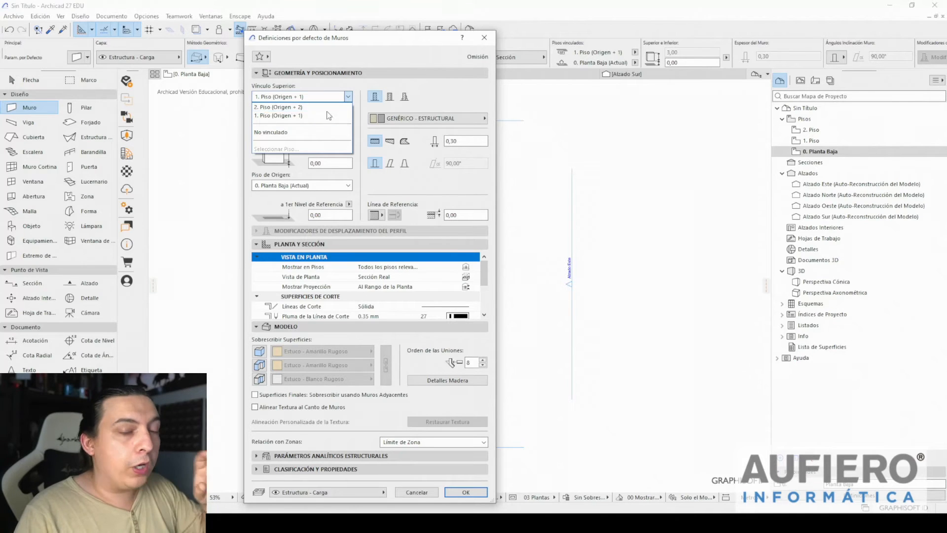
click(401, 186)
- Set the basic wall's thickness to 0,15
click(466, 141)
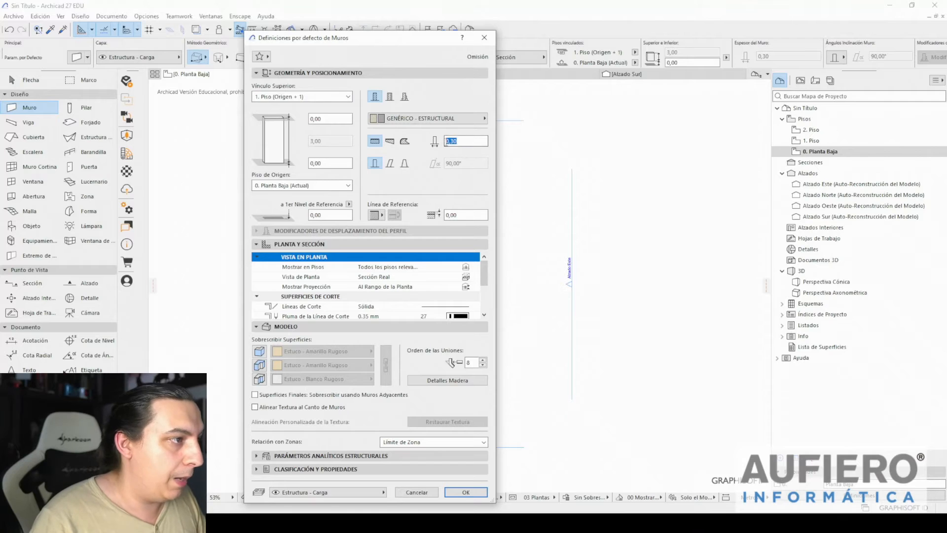
text(0,2)
key(BackSpace)
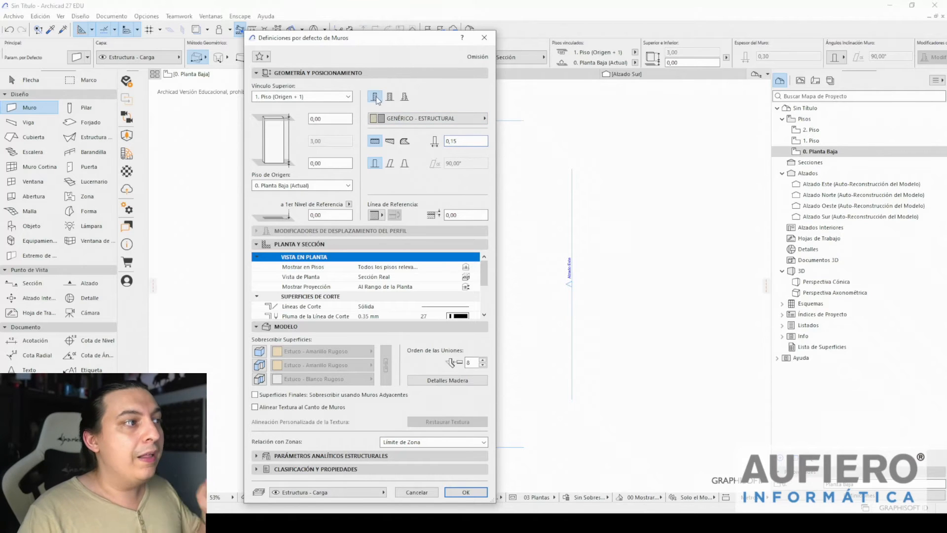
- Switch the default wall structure to Compuesto, return it to Básico, and accept the settings with a thickness of 0,30
click(390, 97)
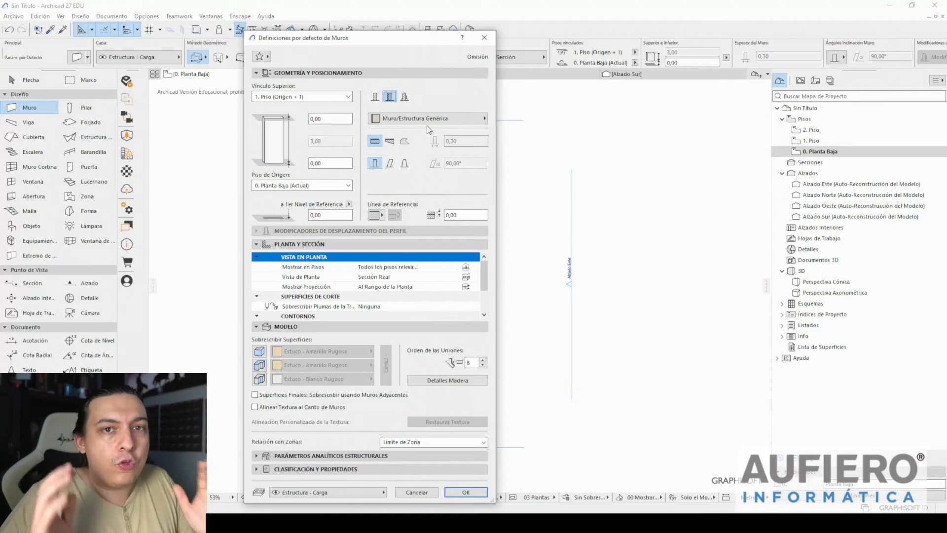
click(375, 96)
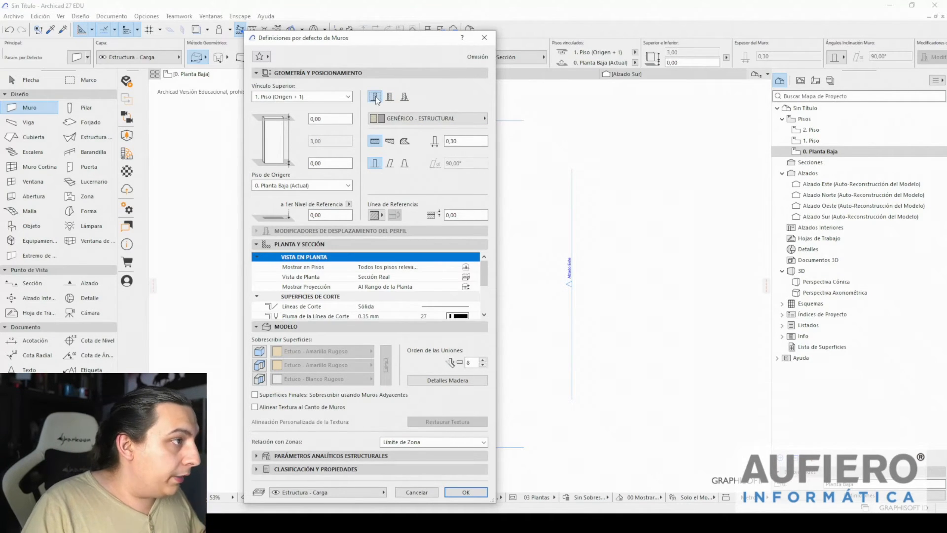
double_click(451, 142)
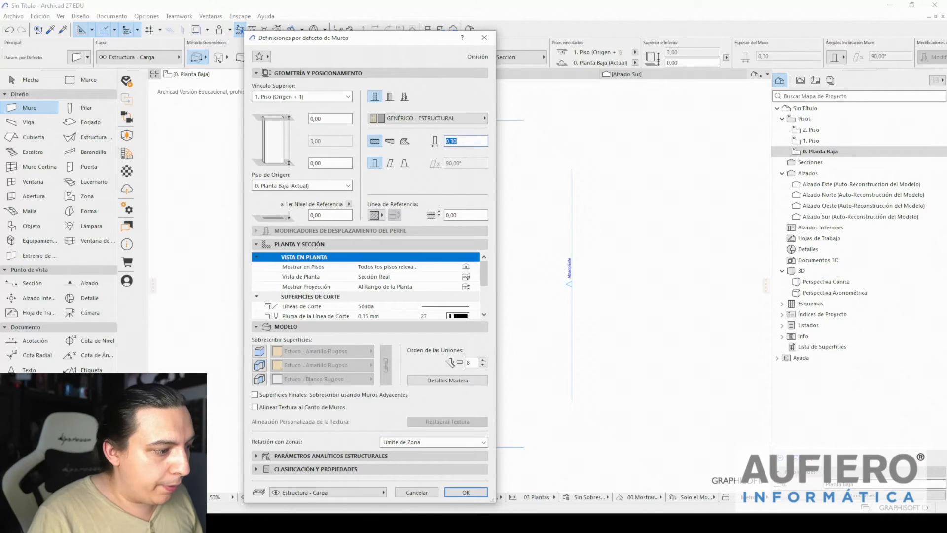
click(464, 492)
- Draw a single horizontal wall across the middle of the ground-floor plan and leave the Wall tool
click(354, 217)
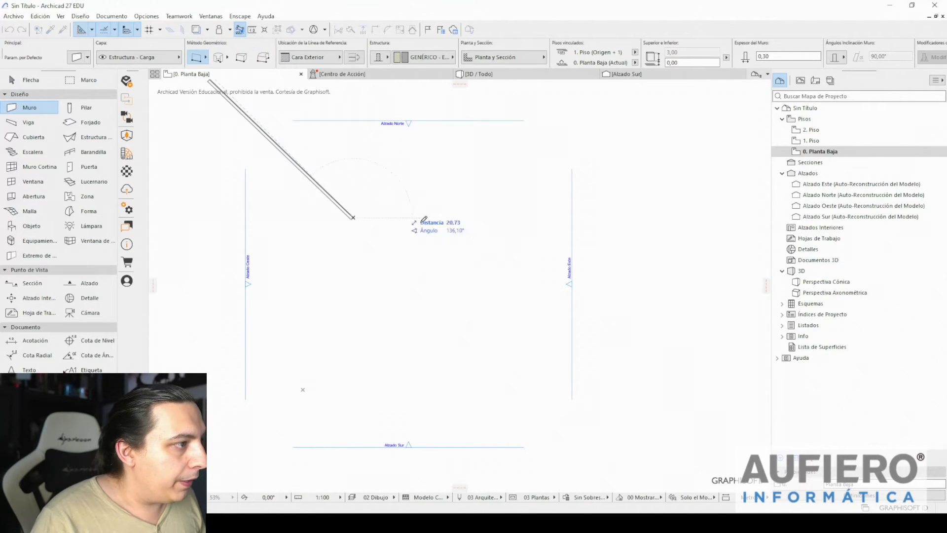
click(486, 217)
scroll(375, 217, up, 7)
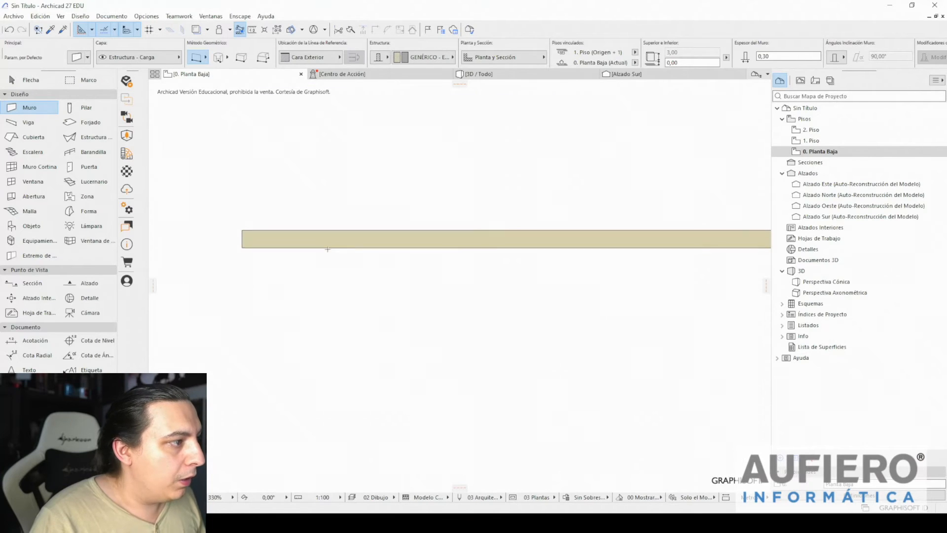
scroll(327, 249, down, 5)
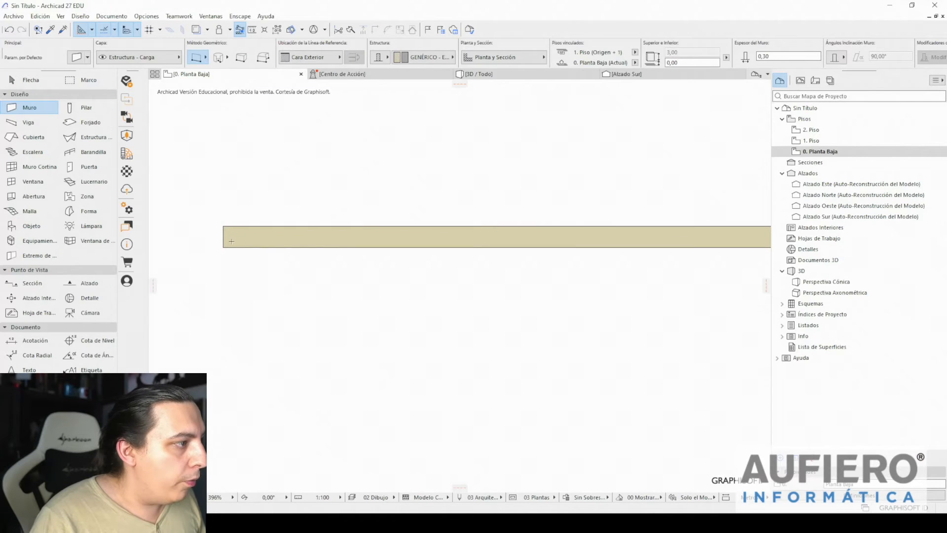
key(Escape)
- Set the thickness of the drawn horizontal wall to 0,40 in its selection settings and deselect it
click(271, 247)
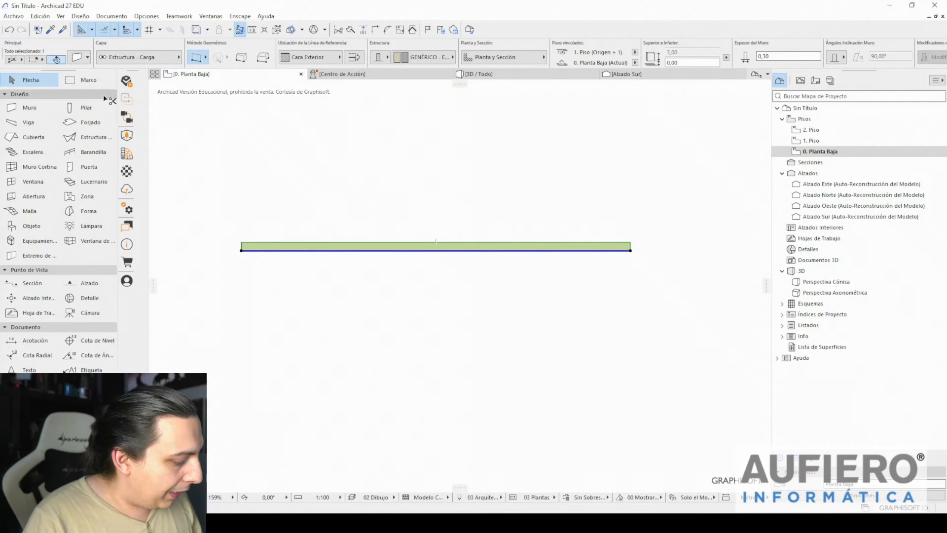
key(ctrl+t)
click(463, 141)
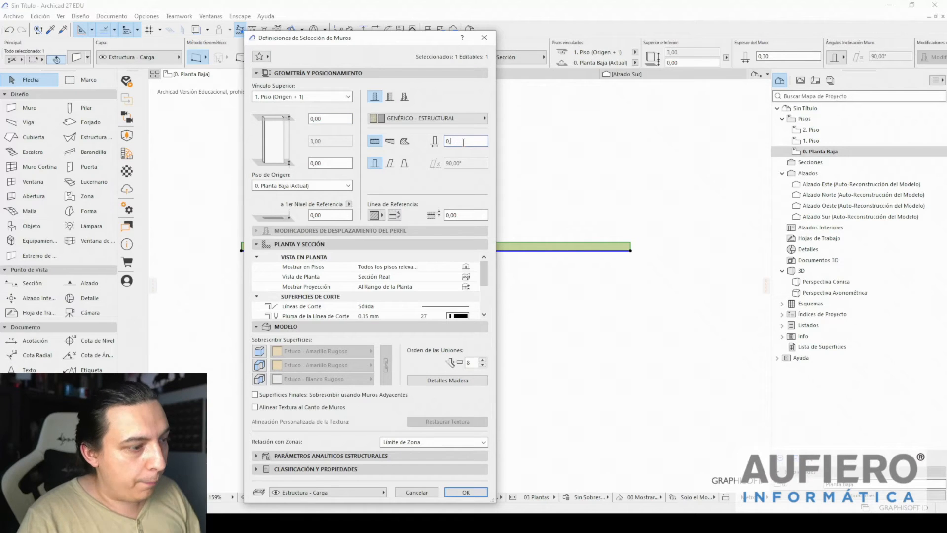
text(40)
key(Return)
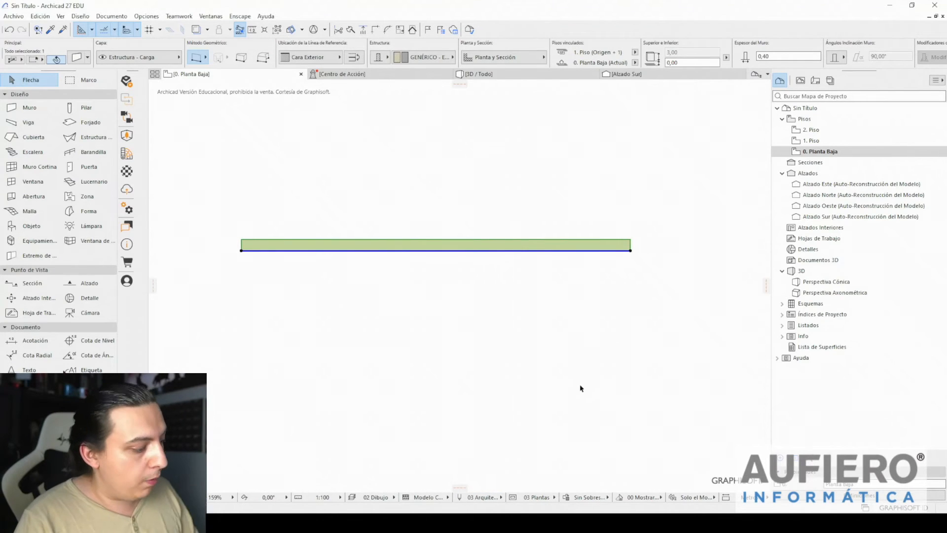
click(582, 382)
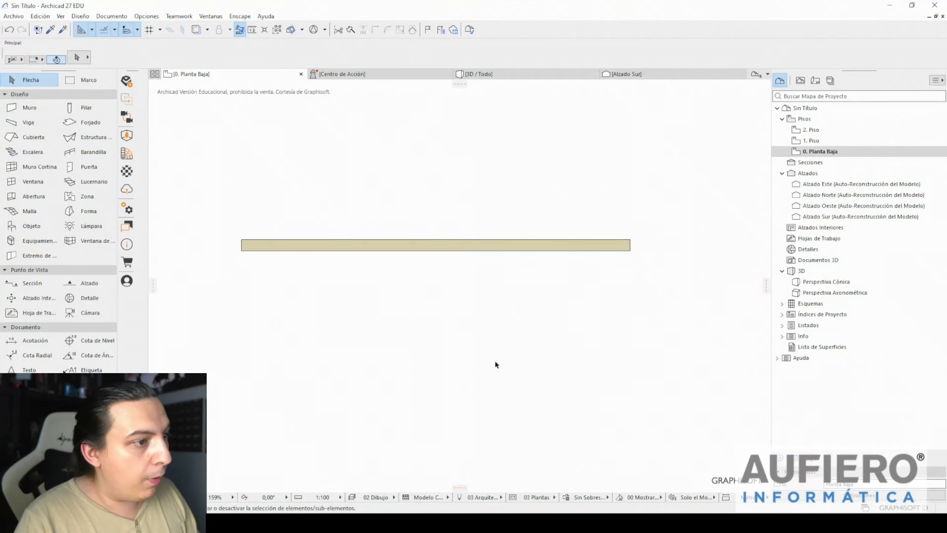
- Set the default wall thickness to 0,20 for new walls
double_click(29, 108)
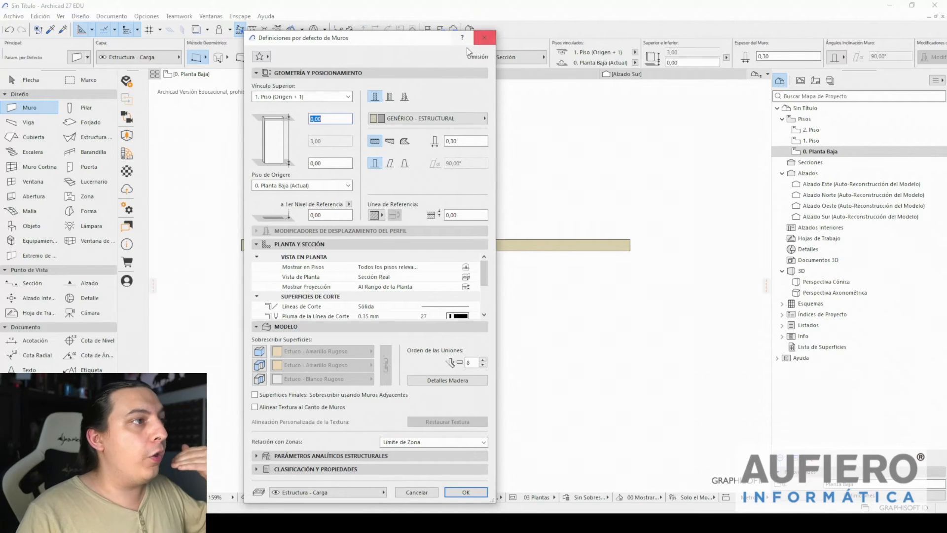
click(485, 38)
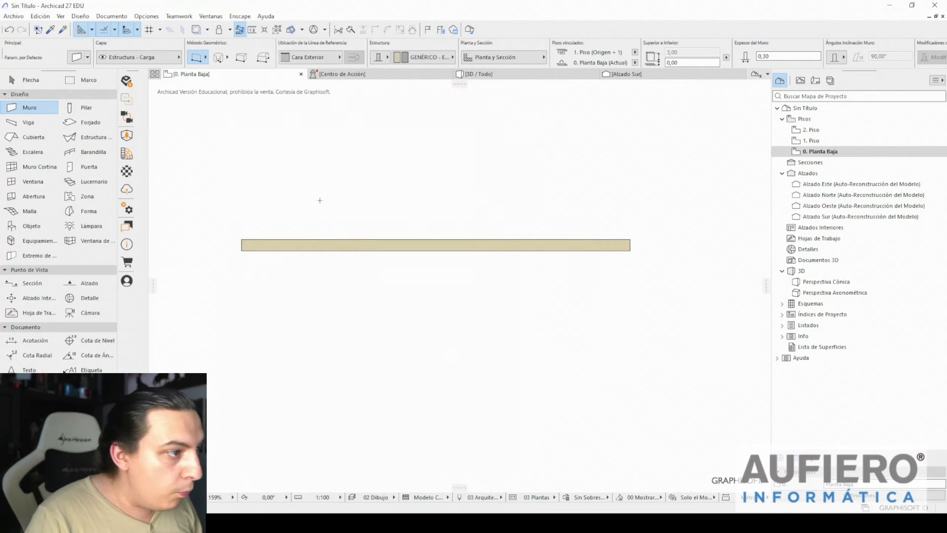
double_click(31, 108)
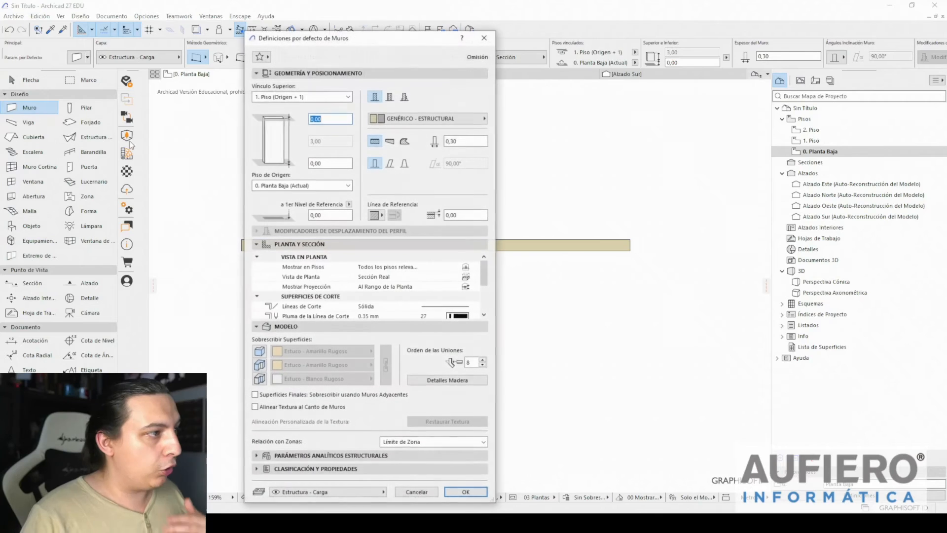
click(467, 142)
key(BackSpace)
key(BackSpace)
text(20)
key(Return)
- Draw three separate walls below the existing one: a slightly tilted one, a horizontal one about 5,2 m long, and a vertical one
click(343, 339)
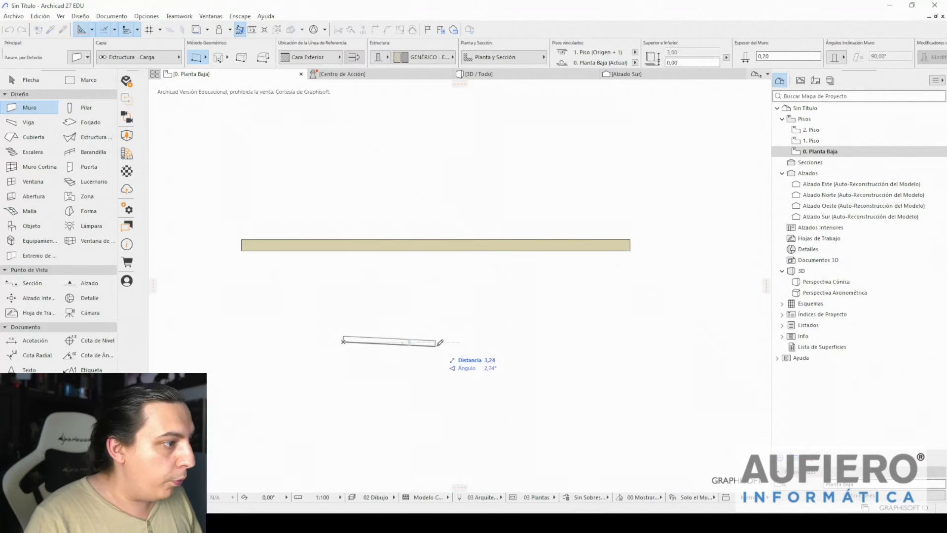
click(548, 336)
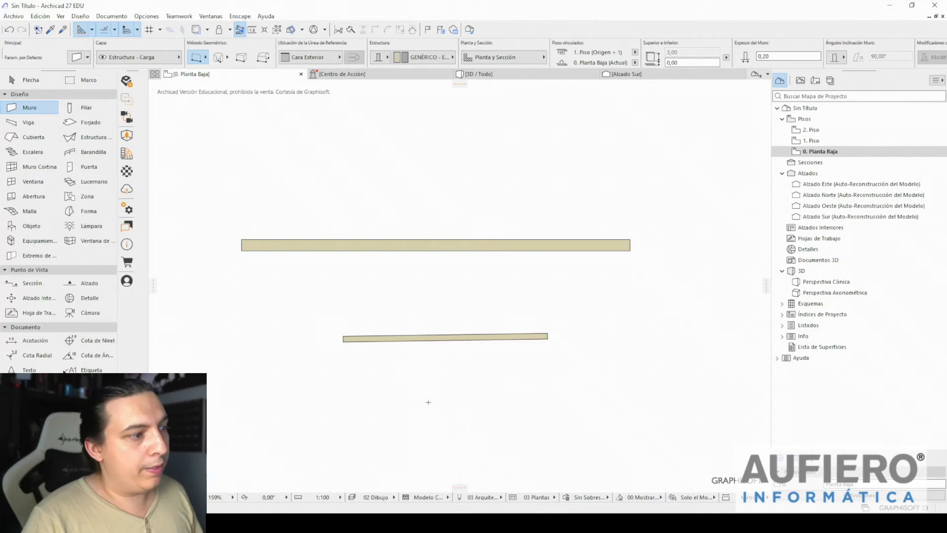
click(316, 420)
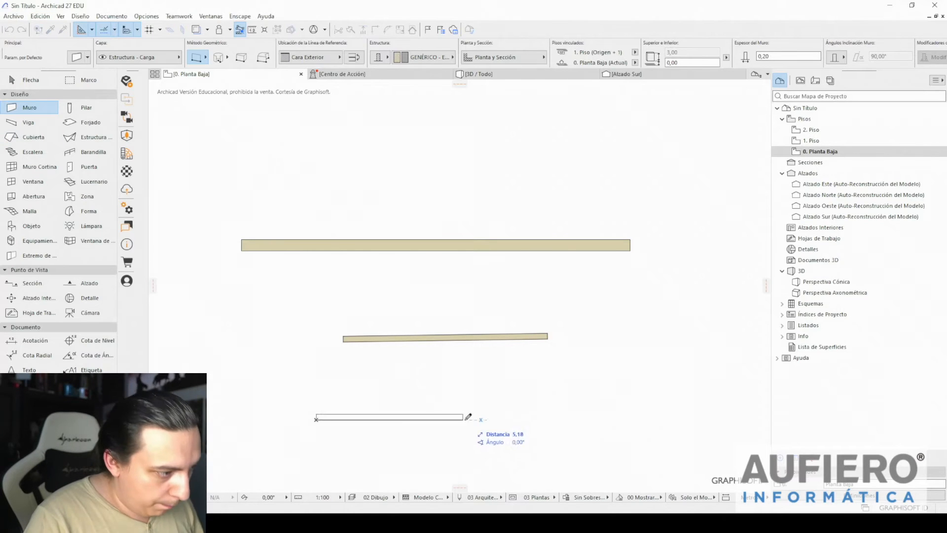
click(466, 417)
click(549, 380)
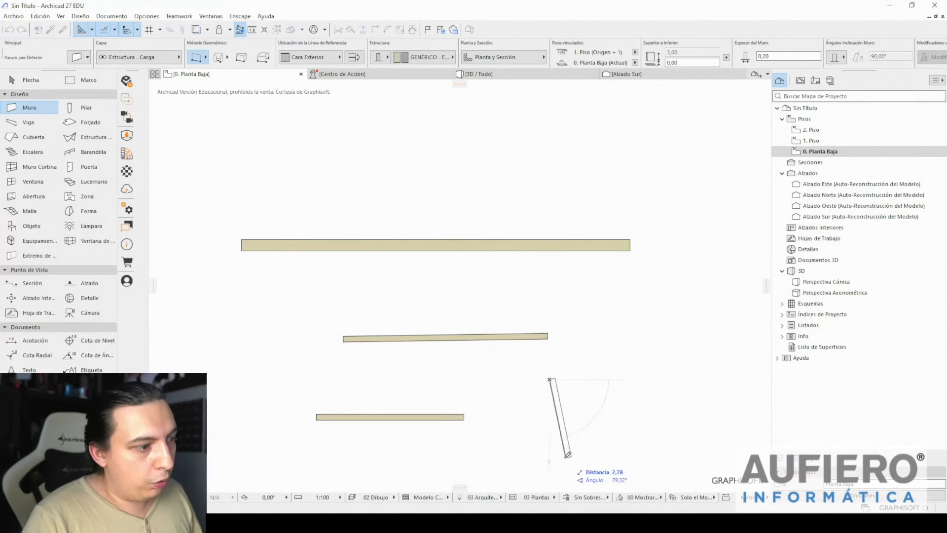
click(552, 457)
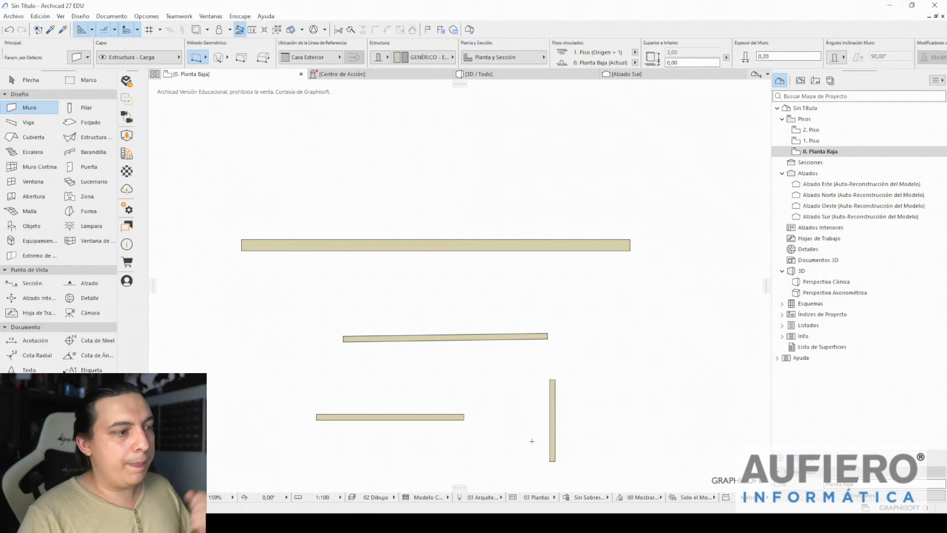
key(Escape)
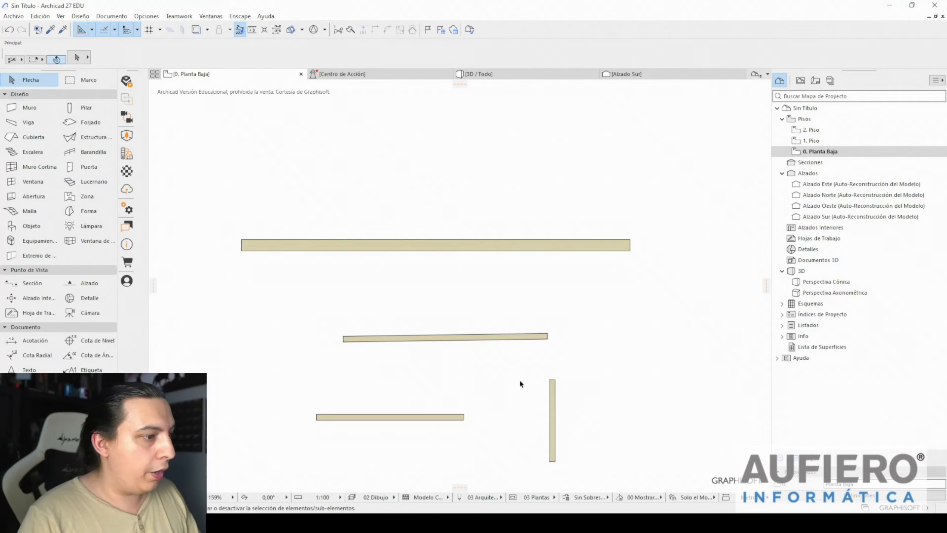
- Set the thickness of the vertical wall to 0,40 through its selection settings and deselect it
click(555, 421)
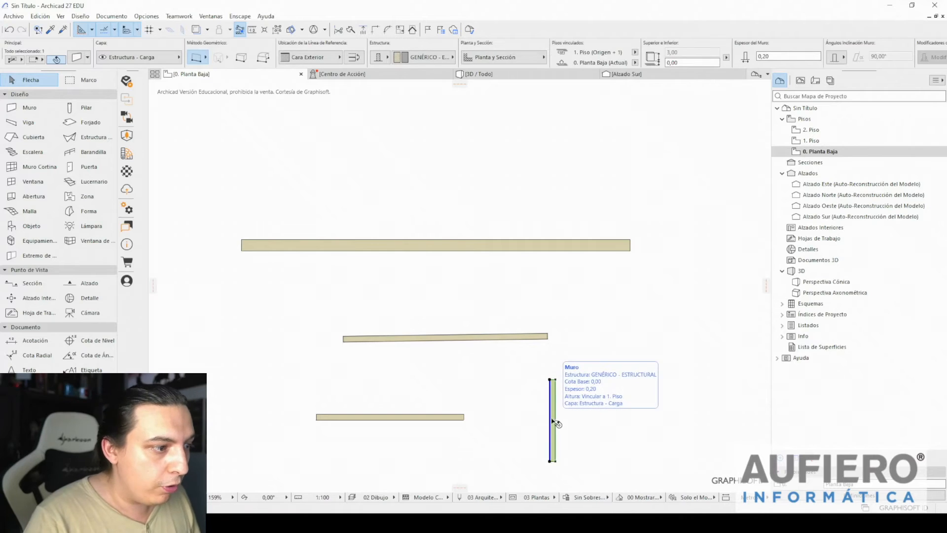
key(ctrl+t)
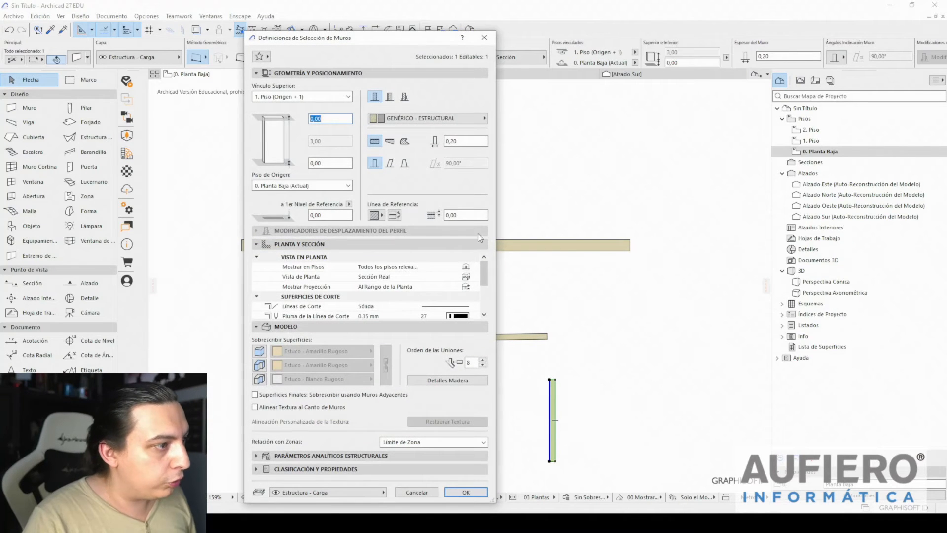
key(BackSpace)
key(BackSpace)
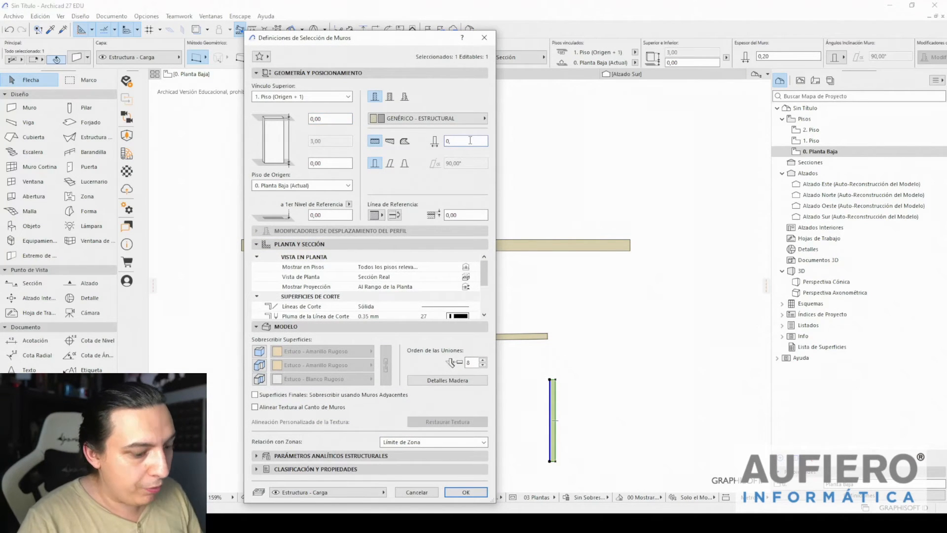
text(4)
key(Return)
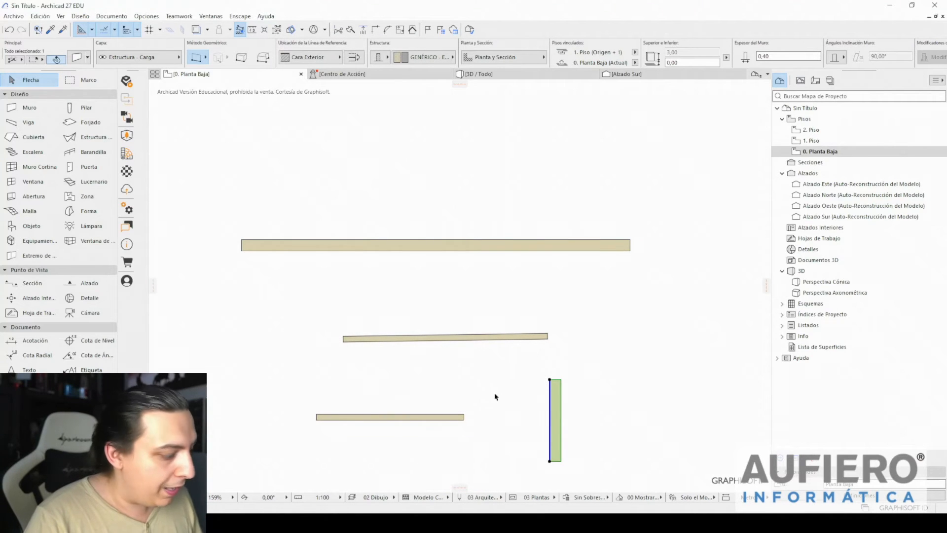
key(Escape)
- Draw a horizontal wall above the thick horizontal one and a short vertical wall beyond its right end
click(29, 108)
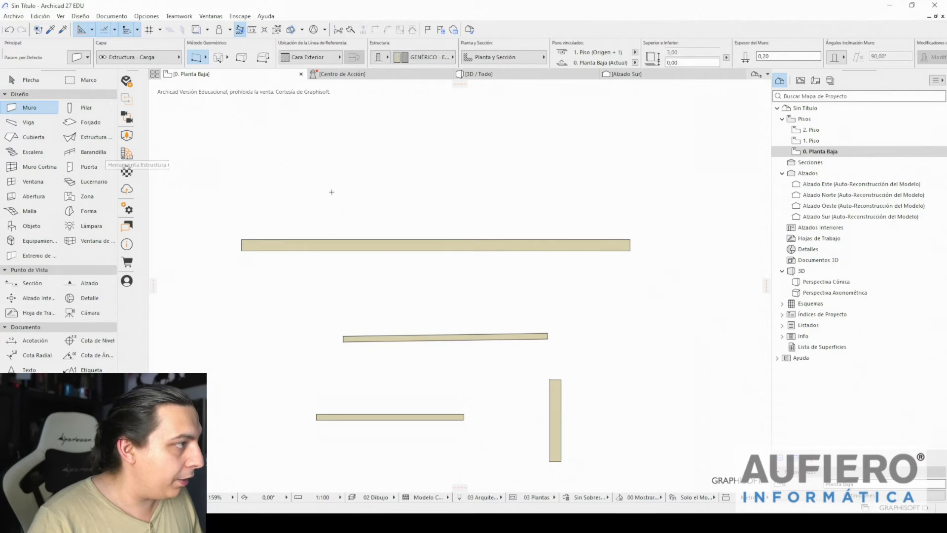
click(344, 177)
click(559, 177)
click(684, 196)
click(684, 266)
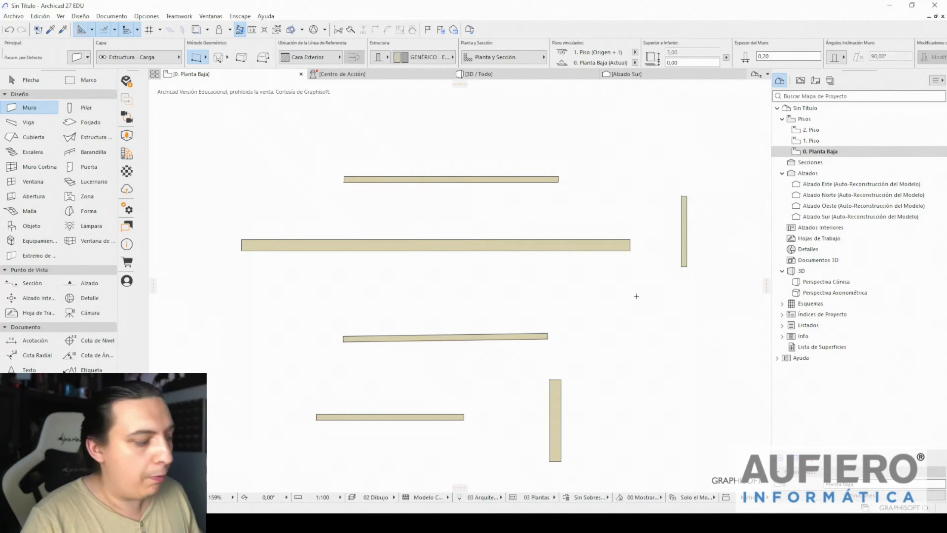
key(Escape)
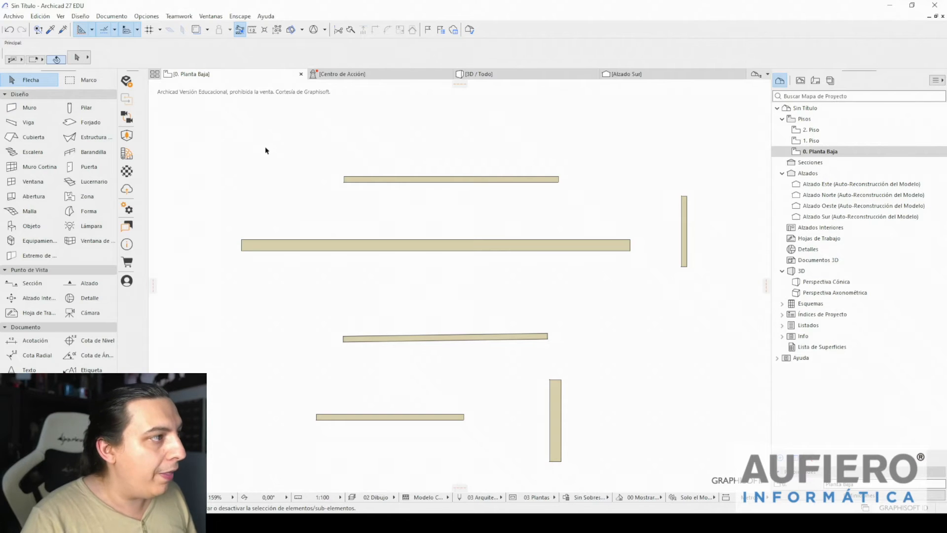
- Clear the practice walls from the plan and draw four connected walls forming a closed rectangular room about 8,1 m wide
double_click(17, 108)
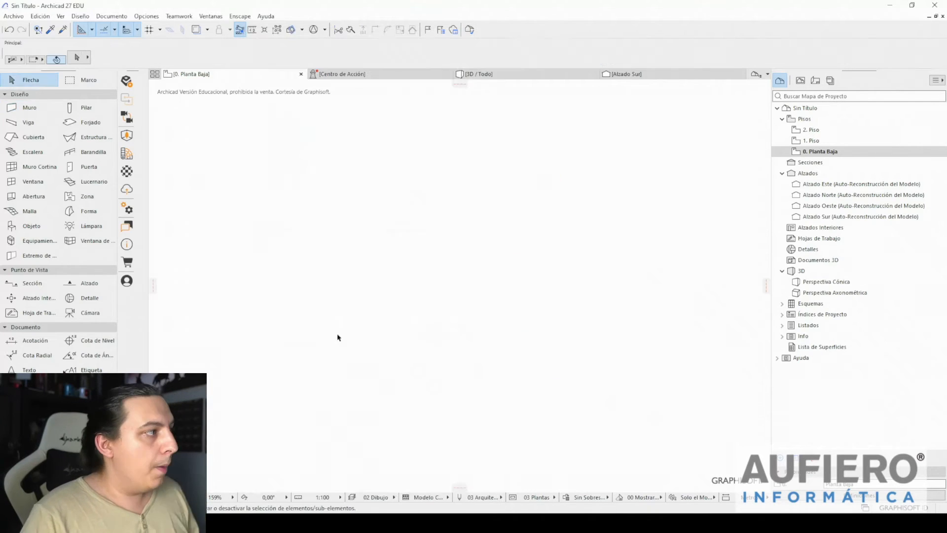
click(34, 107)
click(351, 214)
click(579, 213)
click(577, 208)
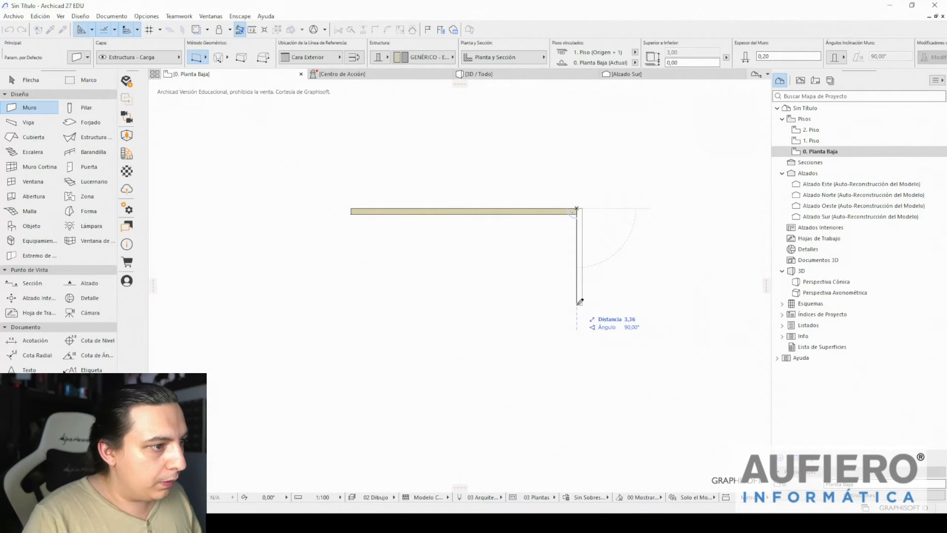
click(579, 343)
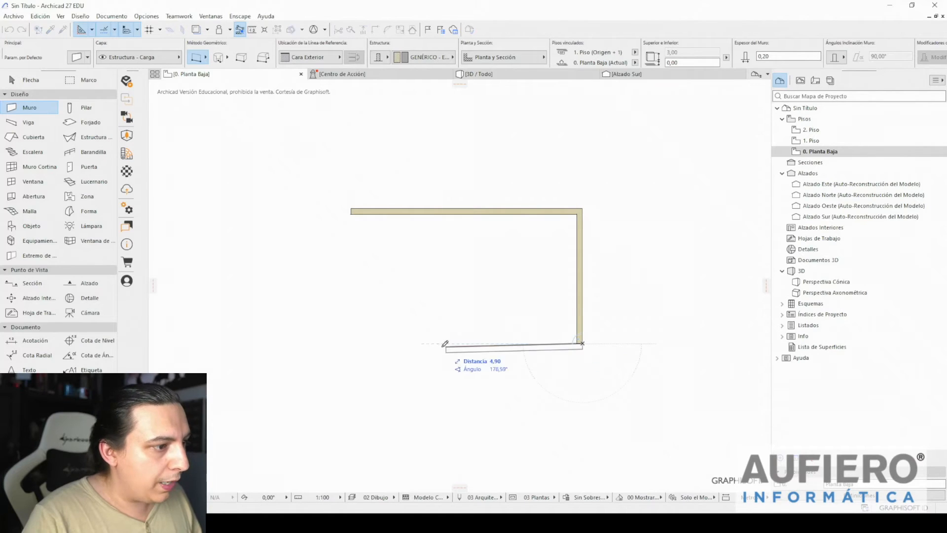
click(350, 344)
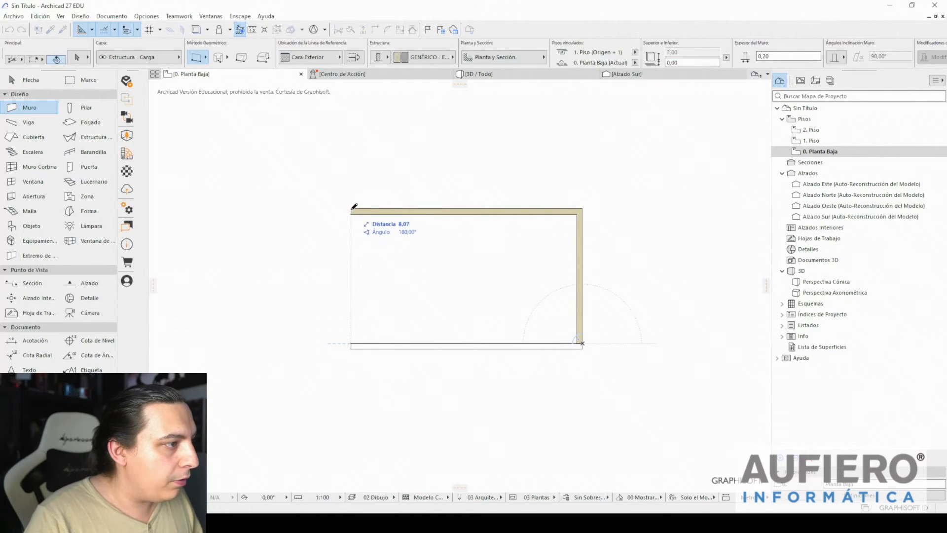
key(Escape)
click(350, 344)
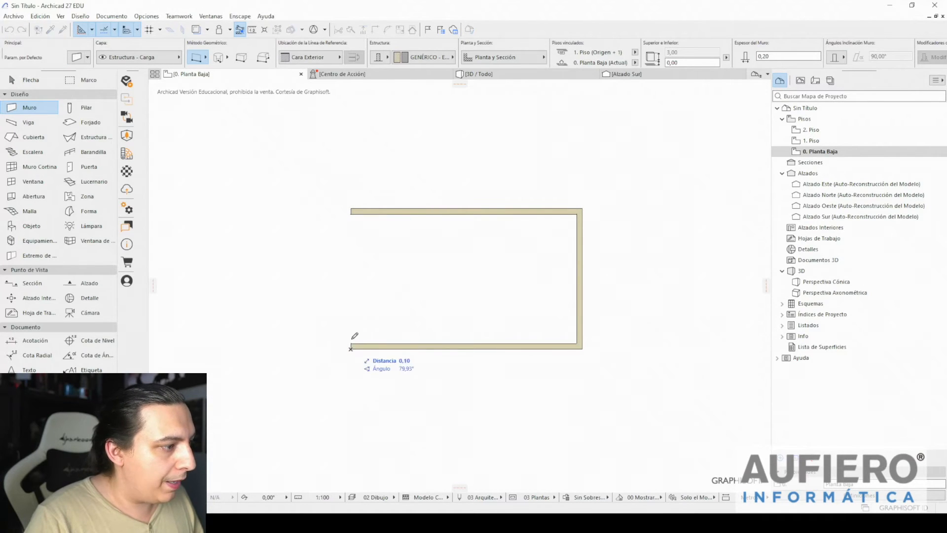
double_click(351, 210)
key(Escape)
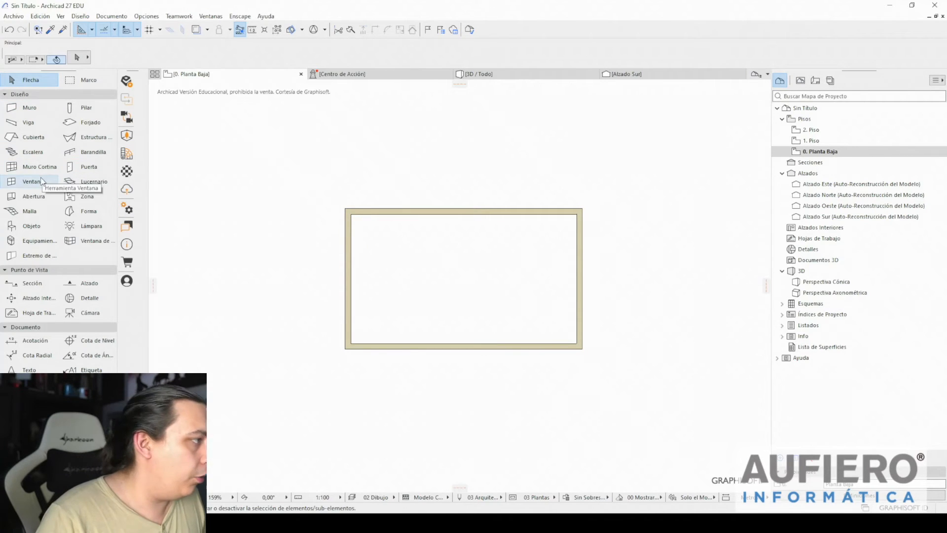
- Open the Door tool's default settings and review the width, height and sill height fields
double_click(86, 168)
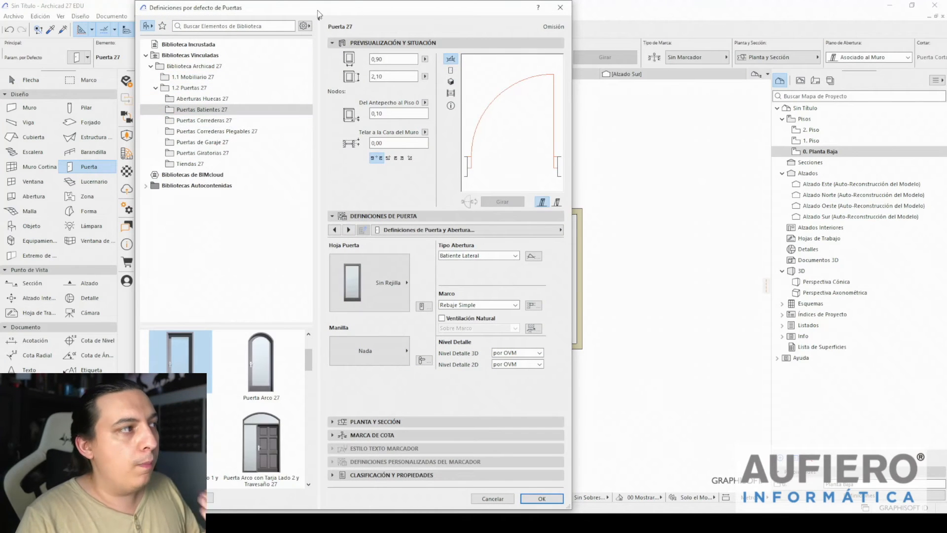
drag(299, 11, 391, 42)
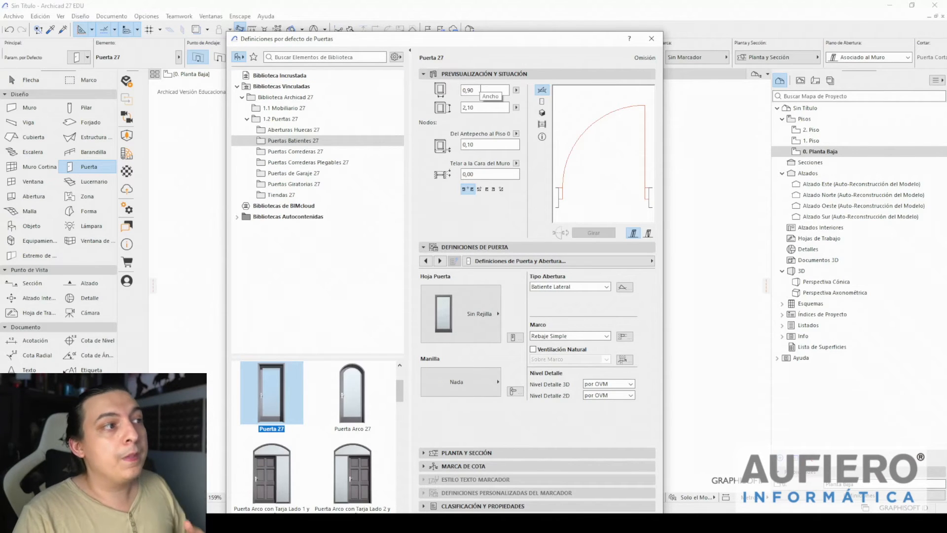
drag(477, 90, 460, 108)
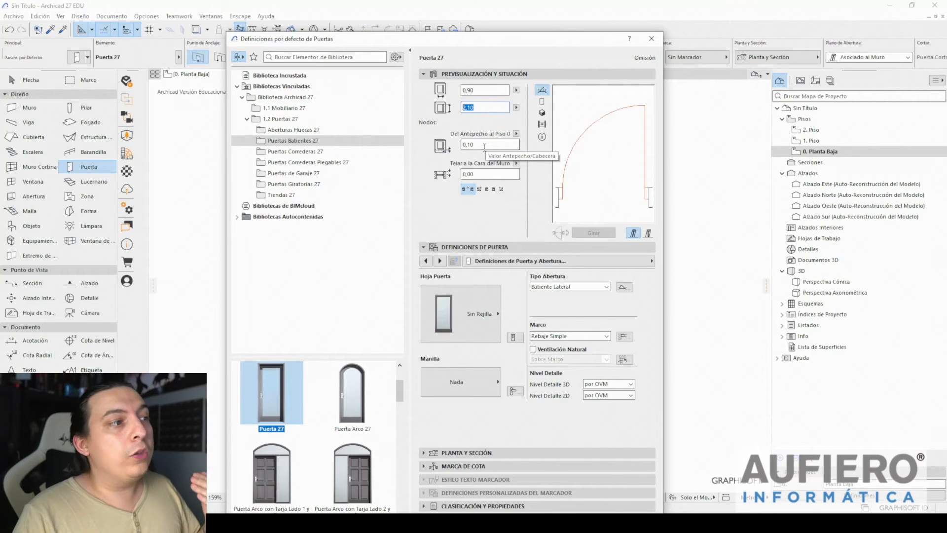
drag(483, 145, 458, 150)
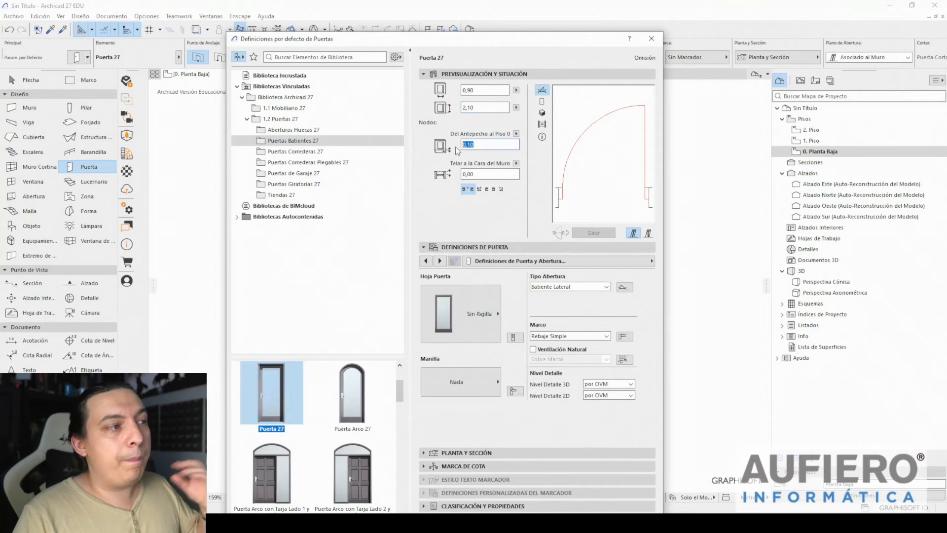
click(516, 134)
click(495, 144)
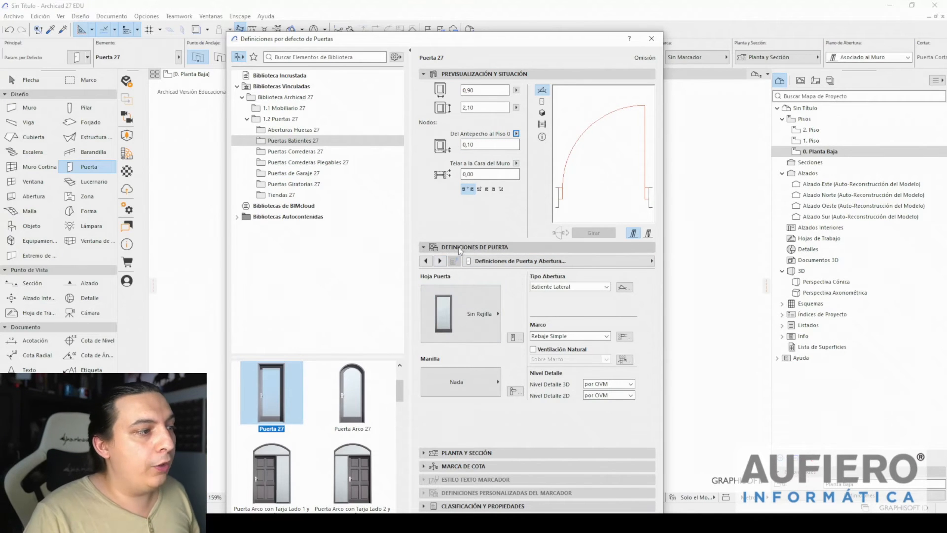
- Go through the door definition pages to the leaf types, try Estilo 1 and return to Sin Rejilla
click(440, 262)
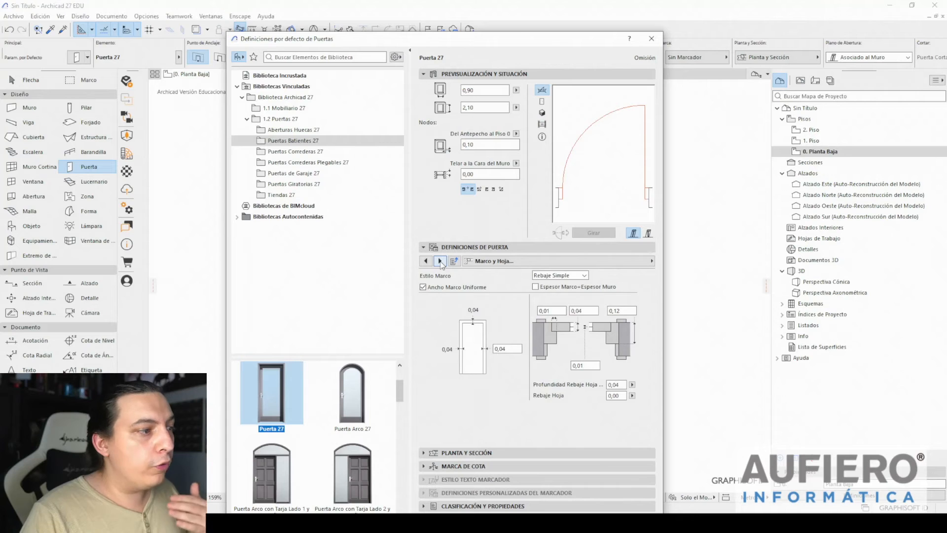
click(440, 261)
click(439, 261)
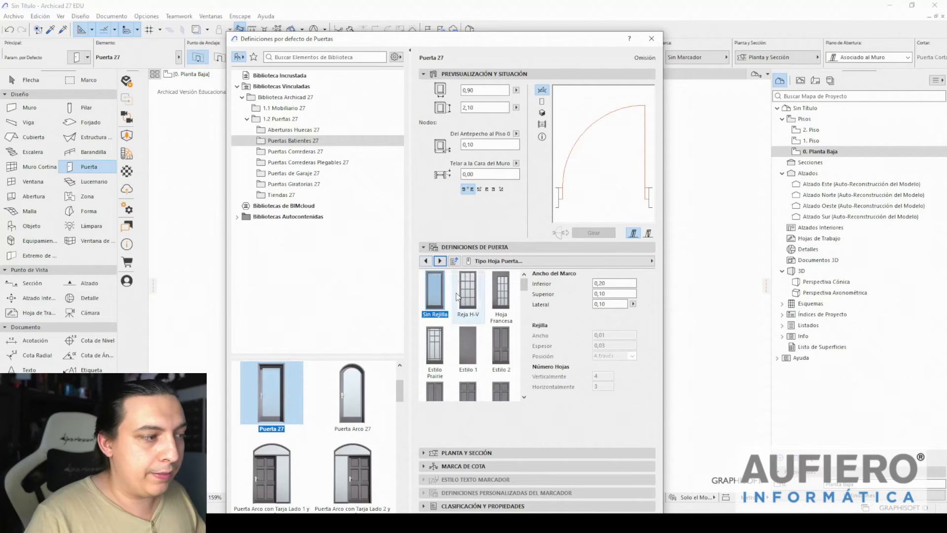
click(463, 344)
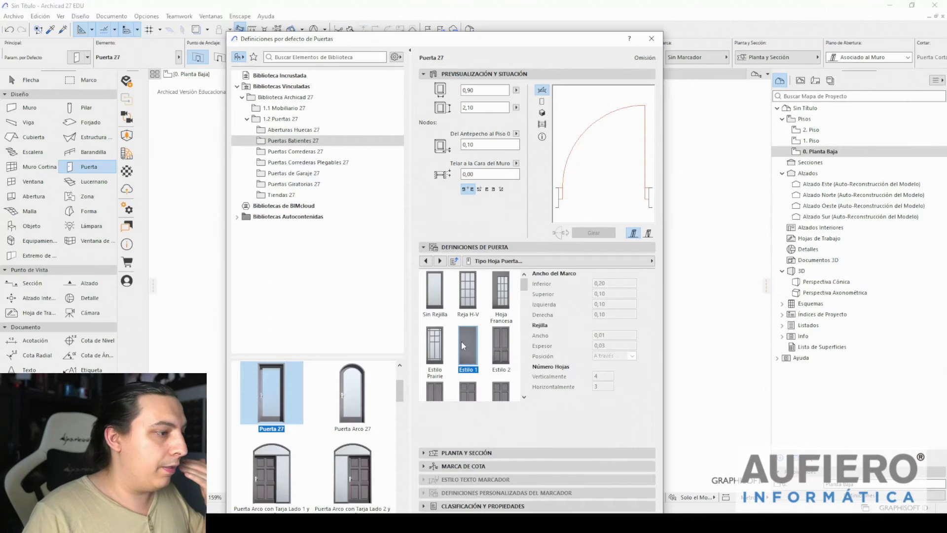
click(431, 292)
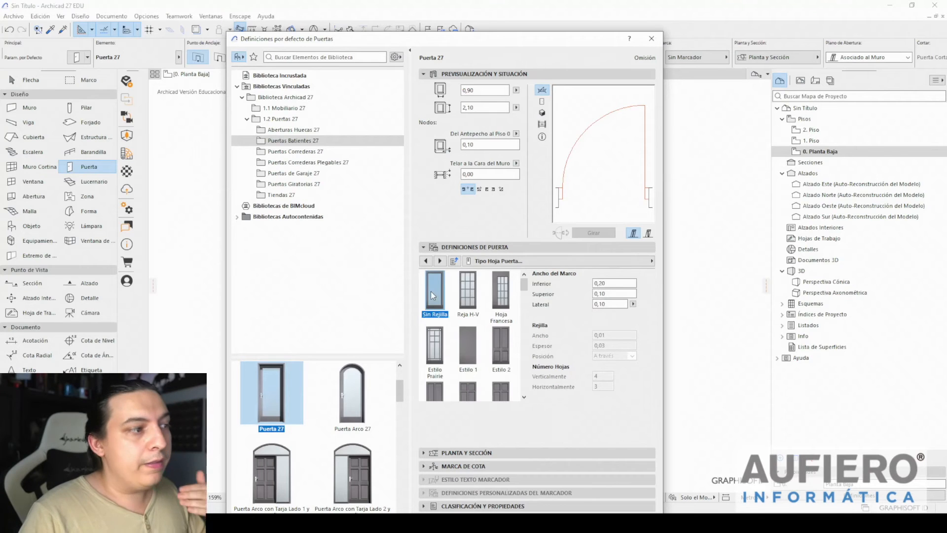
- Try the Tirador 6 handle, review the opening angle and opening line pages, and close the door defaults without applying
click(440, 261)
click(512, 302)
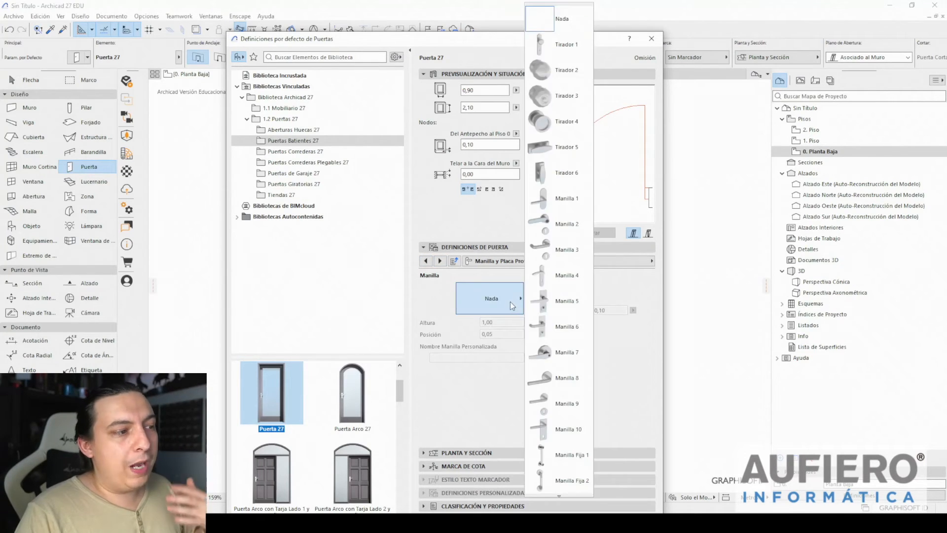
click(556, 199)
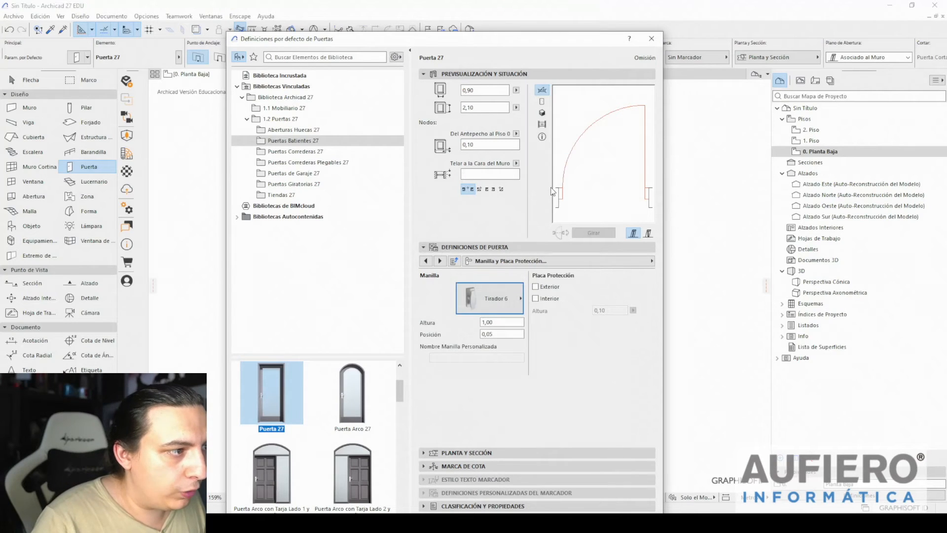
click(440, 261)
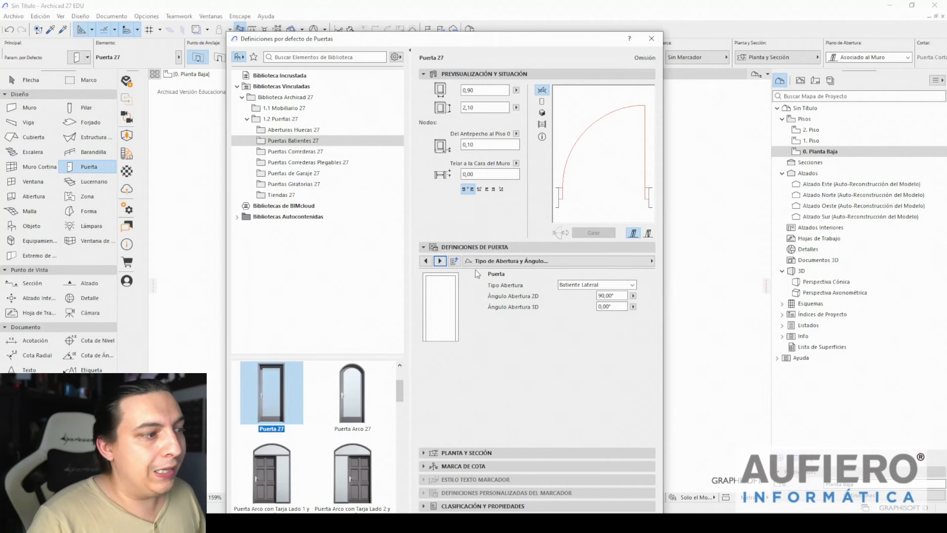
click(440, 261)
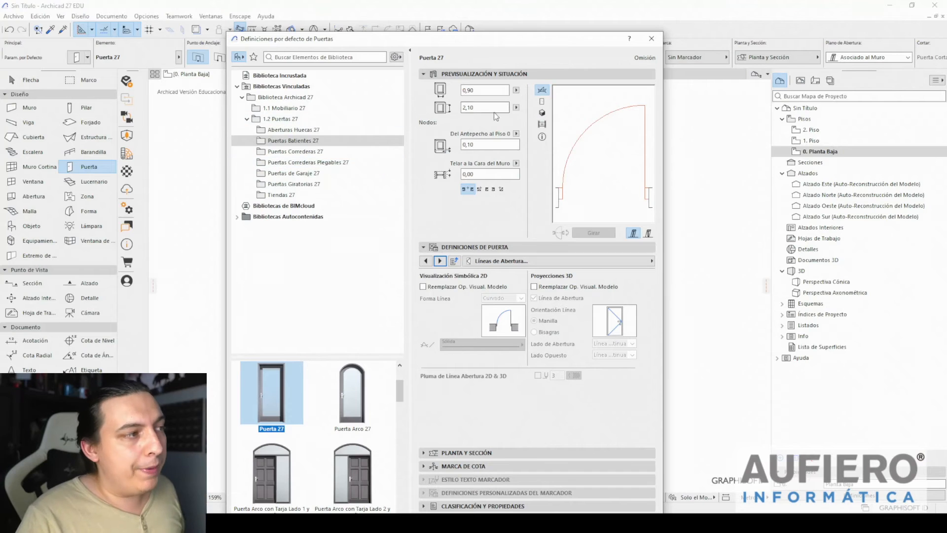
click(651, 39)
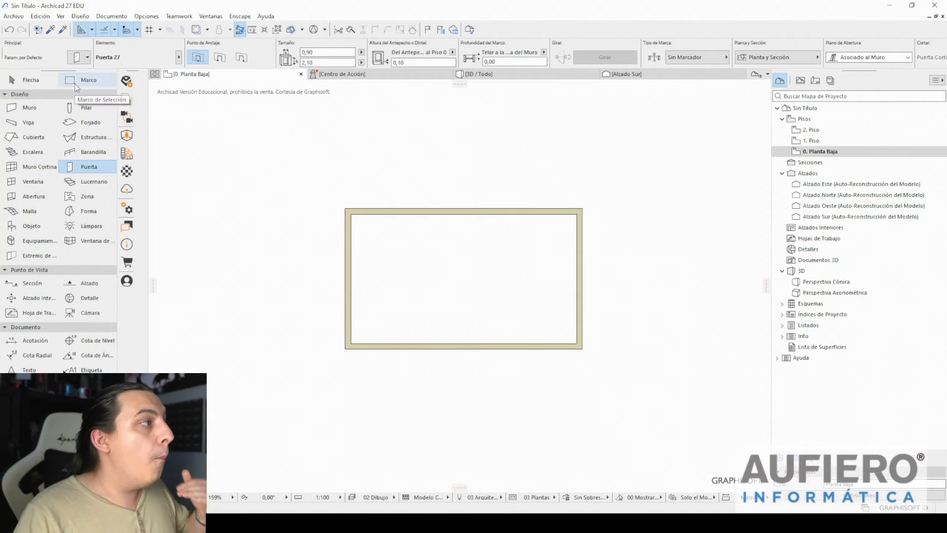
- Load the Puerta Entrada favorite and place the door in the room's lower wall near its right end, opening inward
click(87, 57)
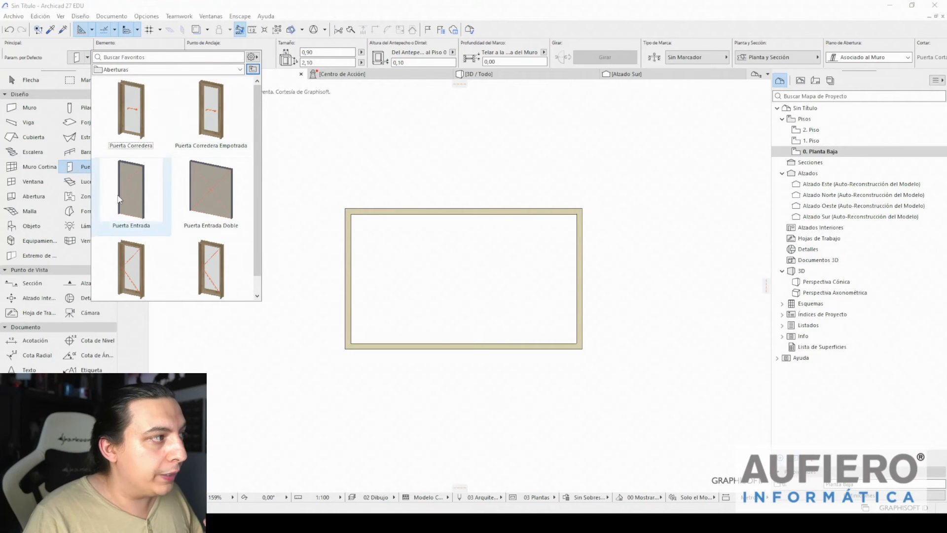
scroll(166, 235, down, 2)
scroll(175, 242, up, 1)
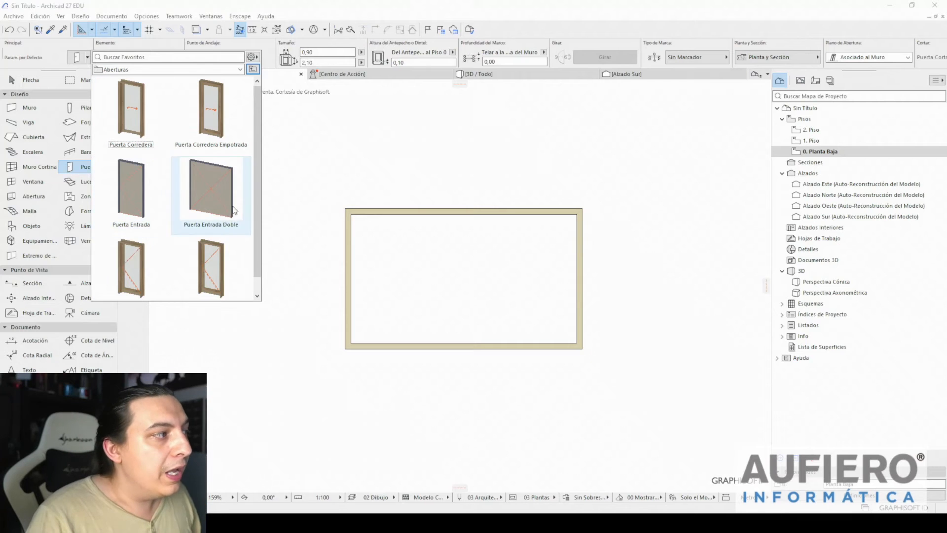
click(140, 179)
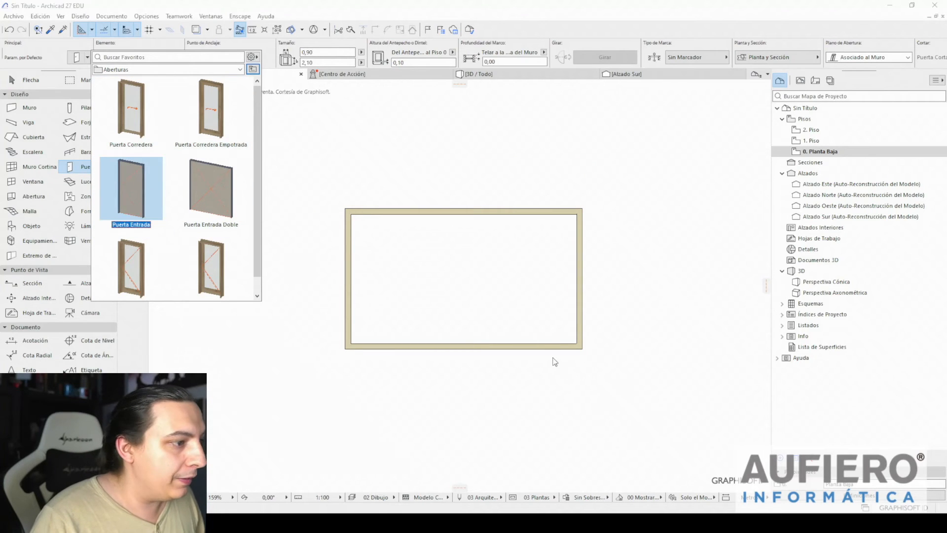
double_click(140, 201)
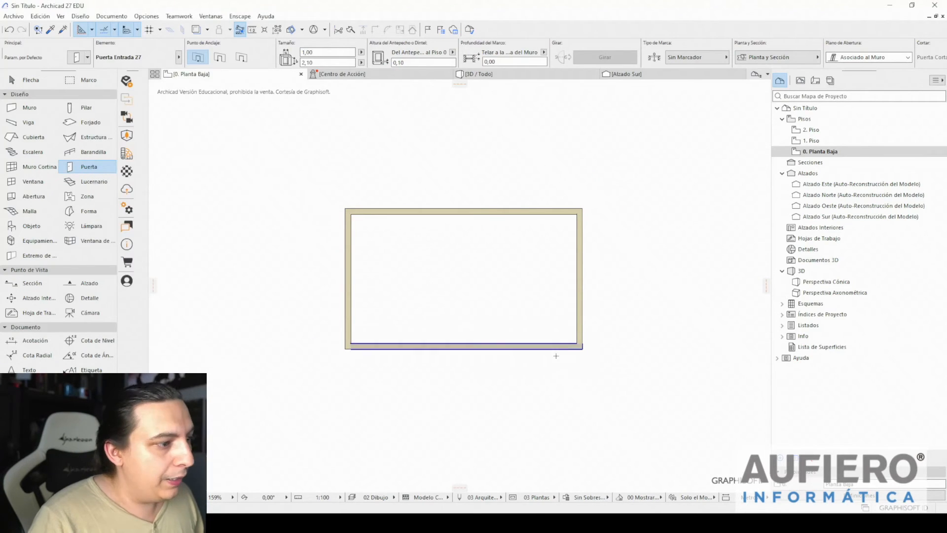
click(546, 351)
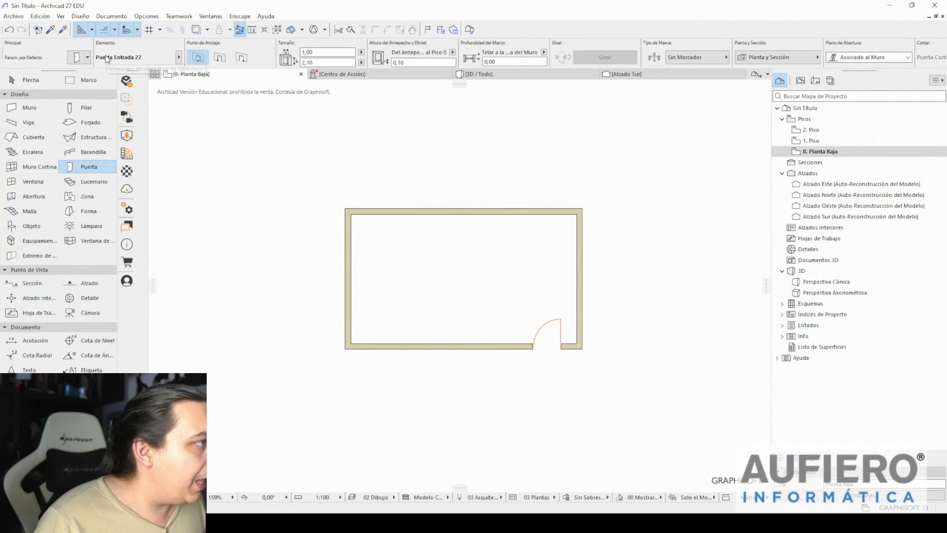
- Load the Puerta Corredera favorite, place the sliding door in the upper wall right of its middle, and leave the Door tool
click(90, 57)
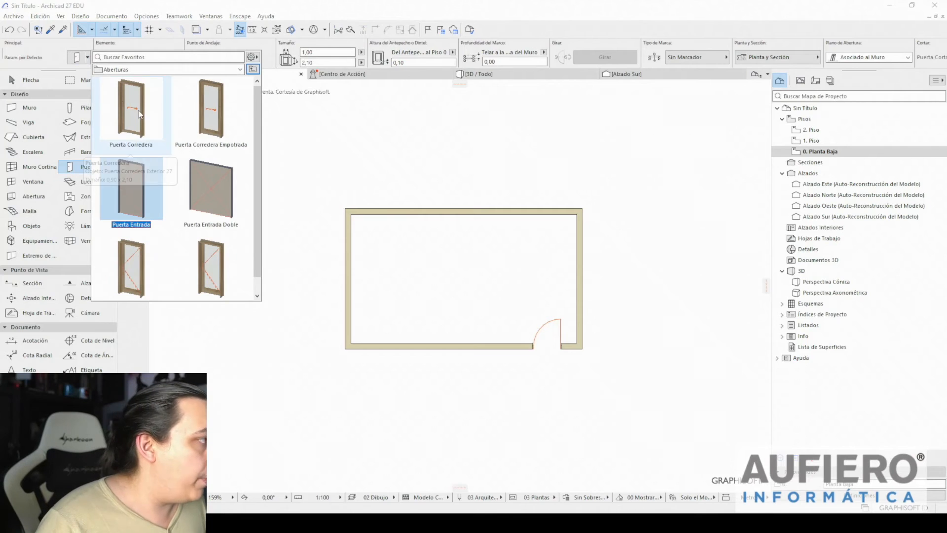
double_click(140, 115)
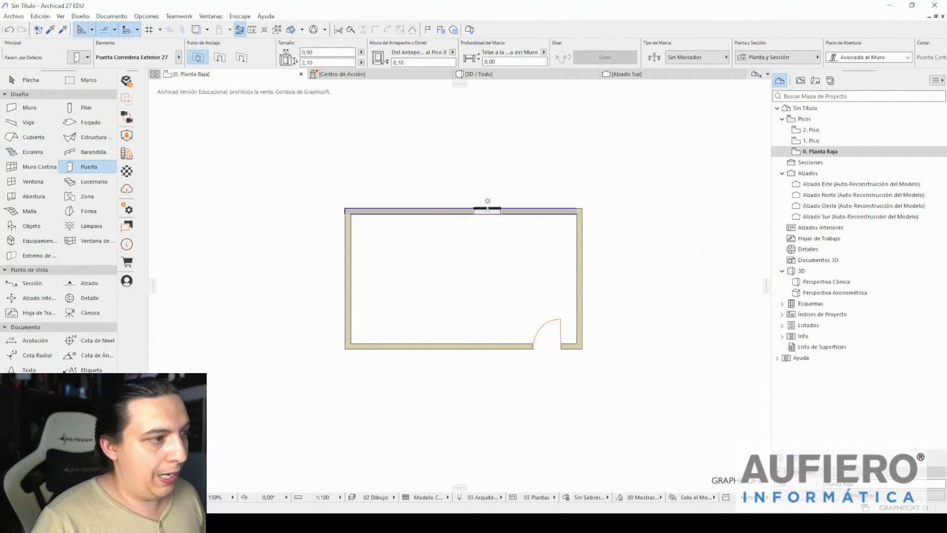
click(487, 202)
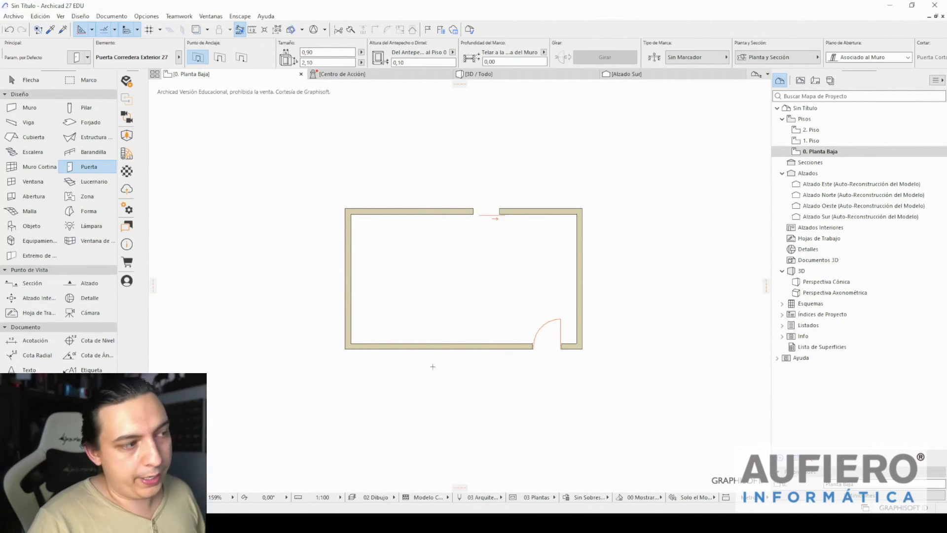
key(Escape)
- Show the model in 3D and examine both doors in their walls from the front and from above
key(F3)
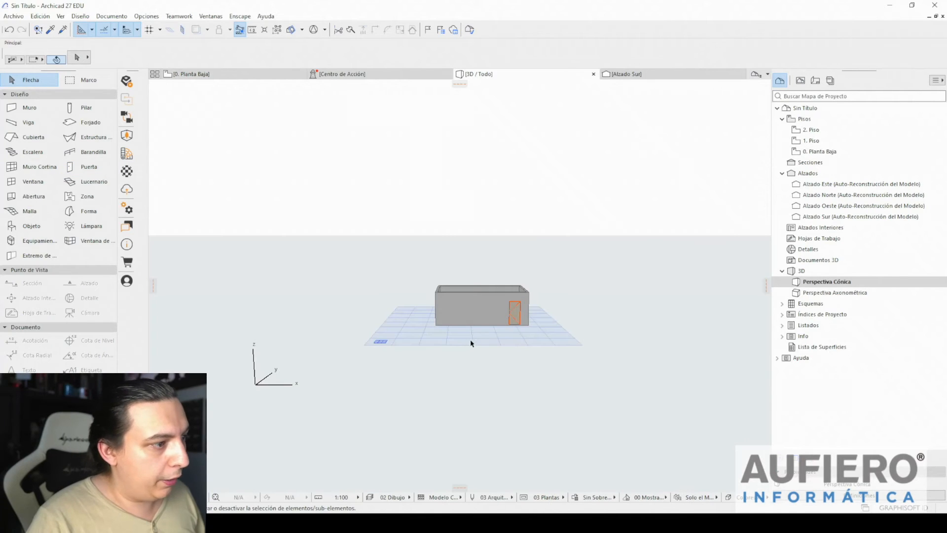
scroll(513, 311, up, 6)
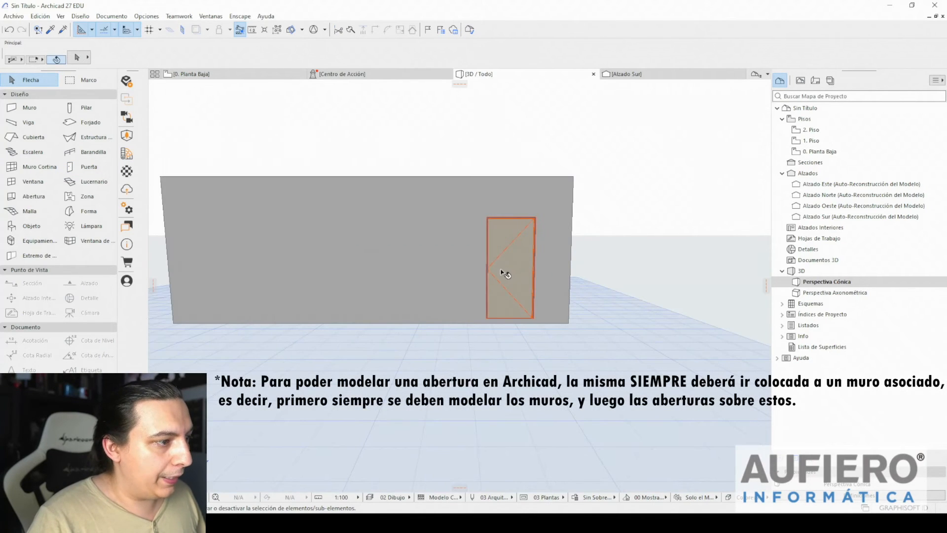
middle_drag(501, 272, 497, 452)
scroll(474, 419, up, 3)
middle_drag(442, 399, 489, 371)
click(203, 497)
drag(459, 306, 444, 395)
key(w)
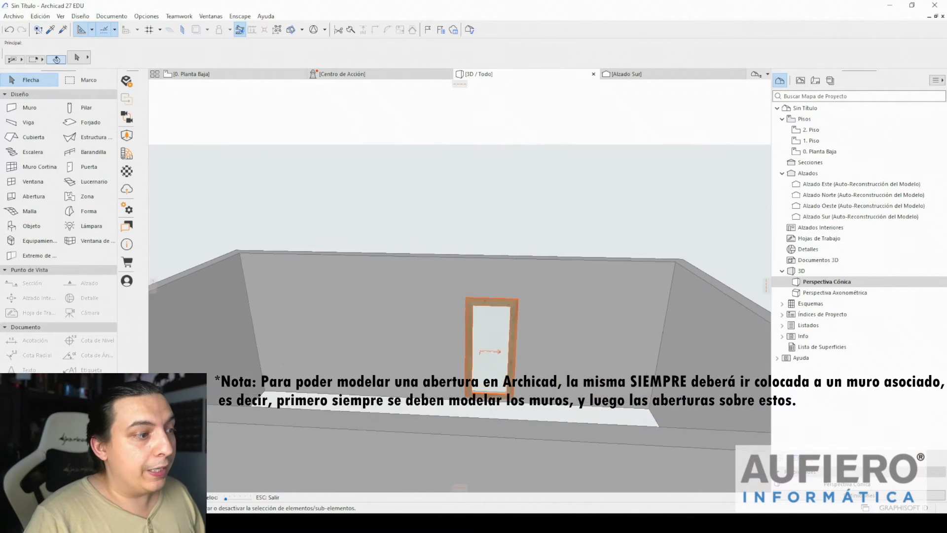
key(s)
key(s)
key(Escape)
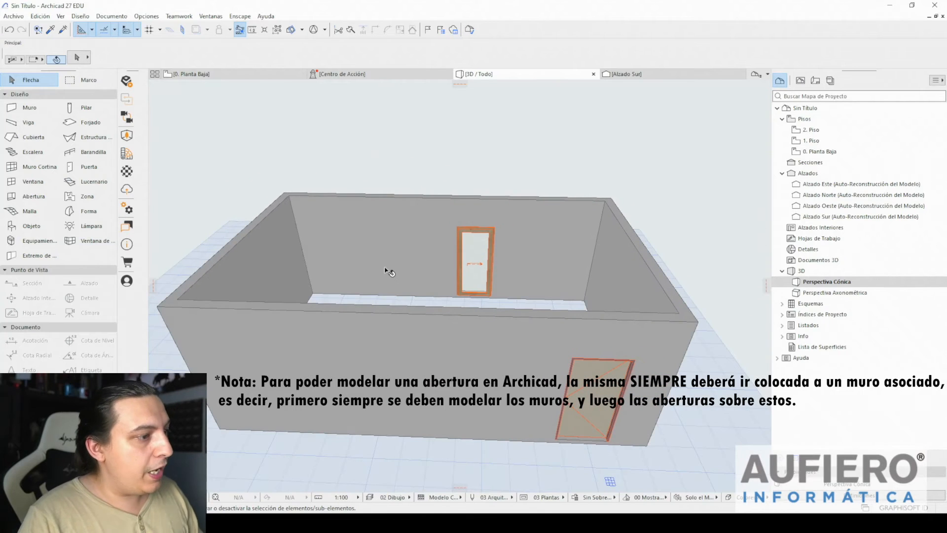
- Review the Wall tool's default settings, close them and leave the tool
double_click(37, 106)
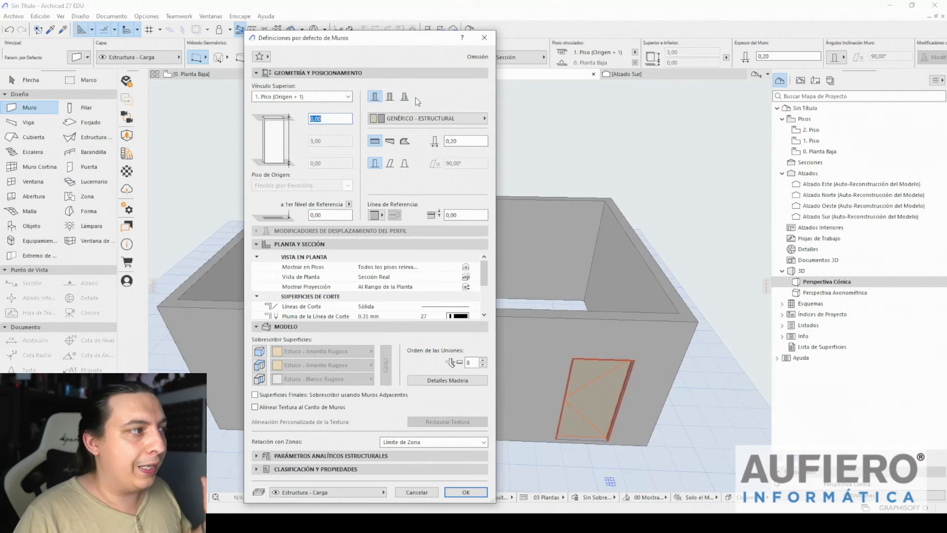
click(491, 38)
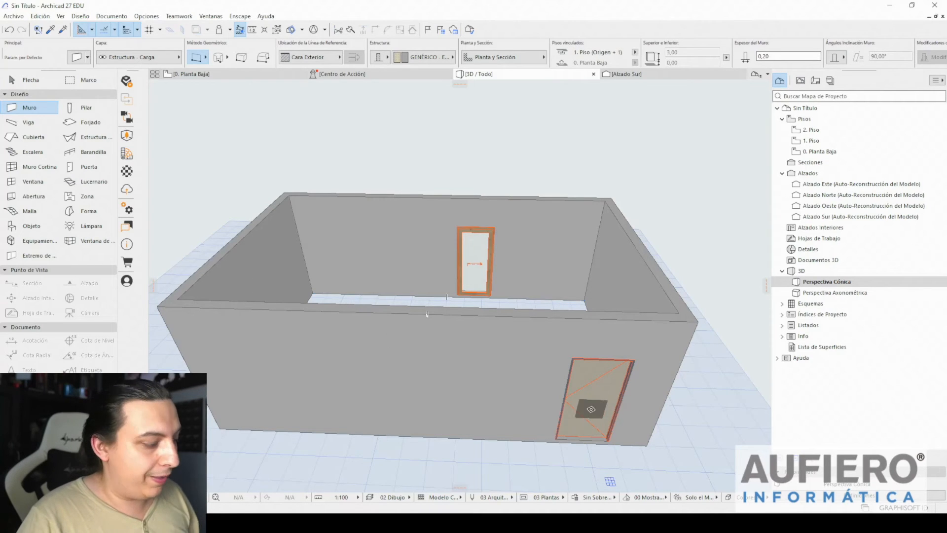
key(Escape)
- Select the entrance door in 3D, review its selection settings, close them without changes and deselect it
click(593, 411)
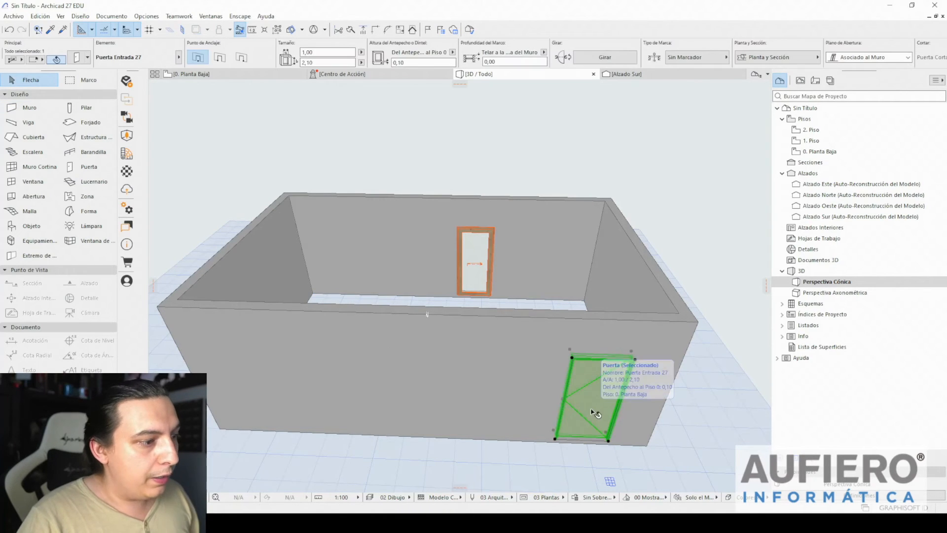
click(74, 62)
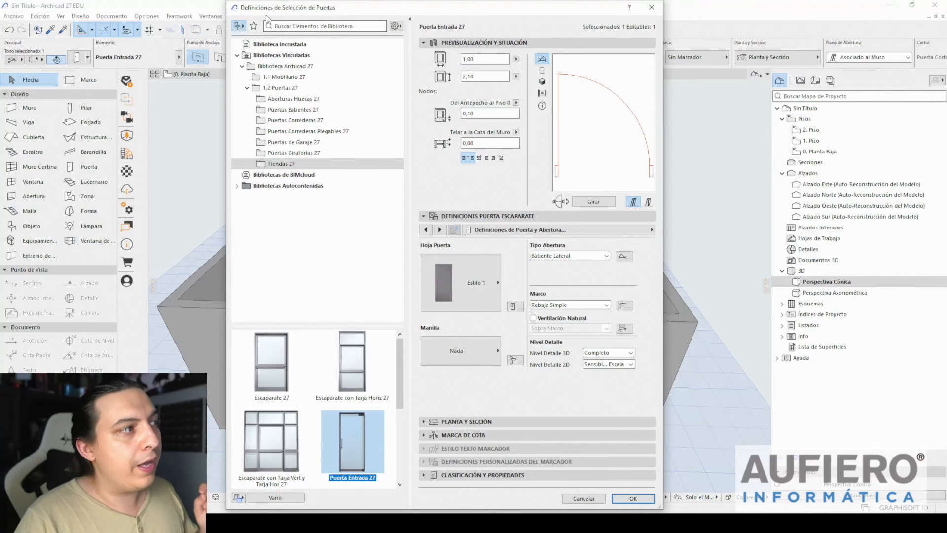
click(652, 8)
key(Escape)
click(580, 423)
click(493, 453)
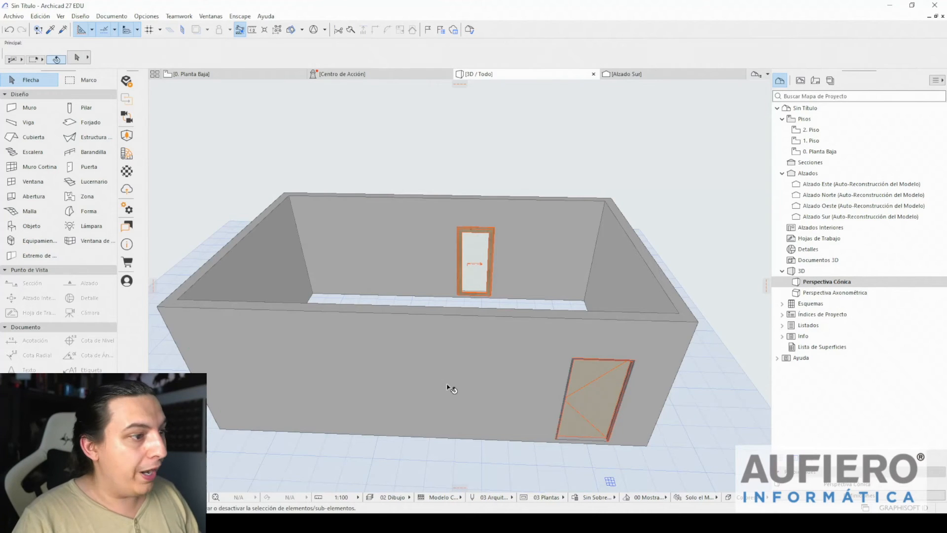
- Select the front wall containing the entrance door, review its selection settings and deselect it
click(451, 388)
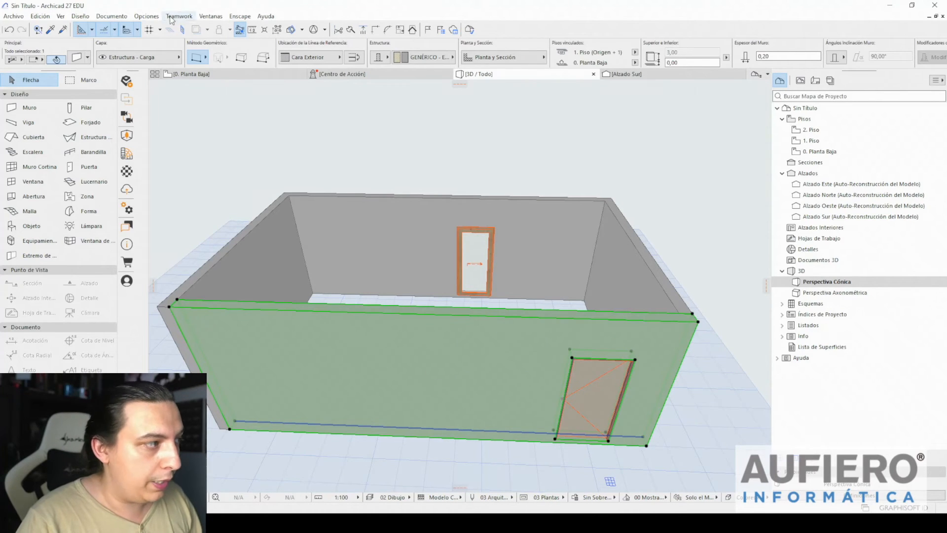
click(76, 58)
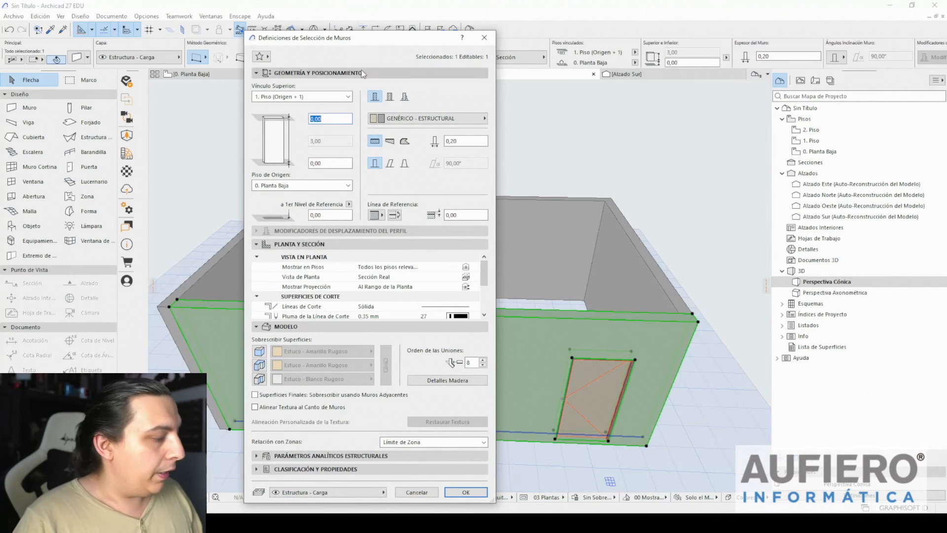
key(Escape)
key(Escape)
- Open the wall defaults with nothing selected to compare them with the wall's selection settings, and close them
click(29, 108)
click(77, 58)
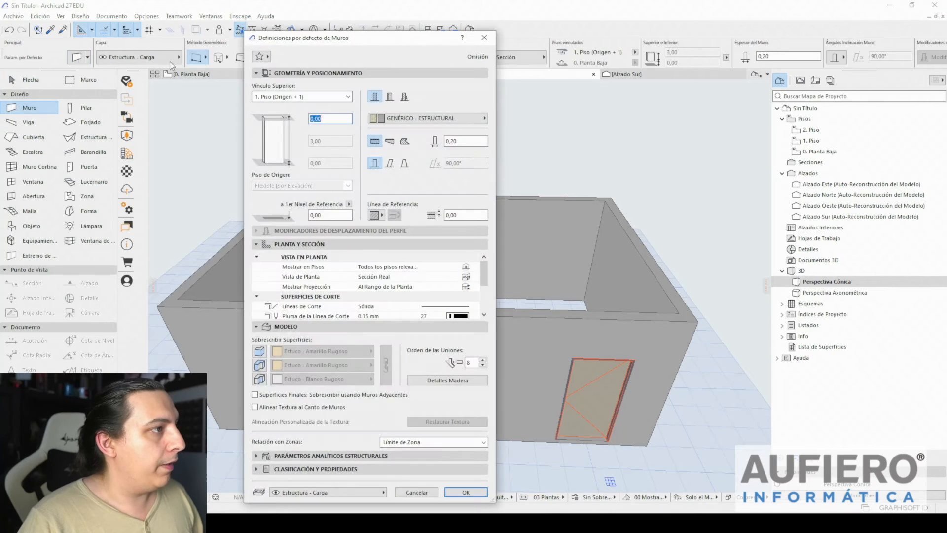
click(484, 38)
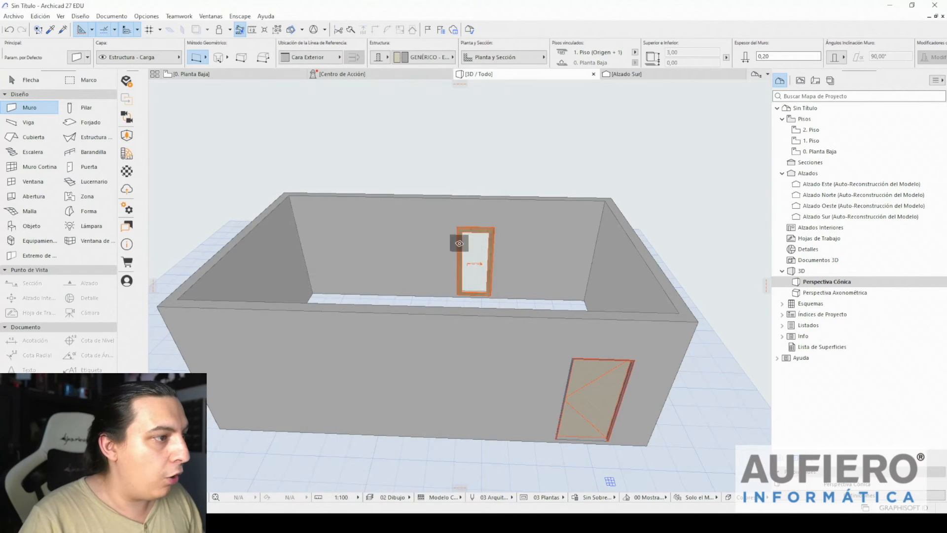
- Try a thickness of 0,40 on the back wall containing the sliding door, and undo the change
key(Escape)
key(Escape)
click(382, 244)
click(89, 56)
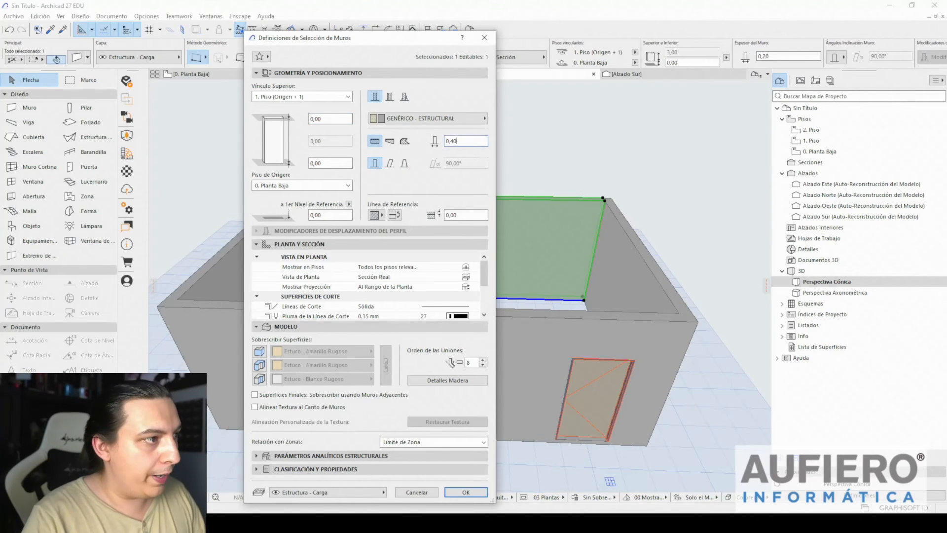
key(Return)
scroll(511, 270, up, 2)
middle_drag(467, 245, 520, 234)
key(ctrl+z)
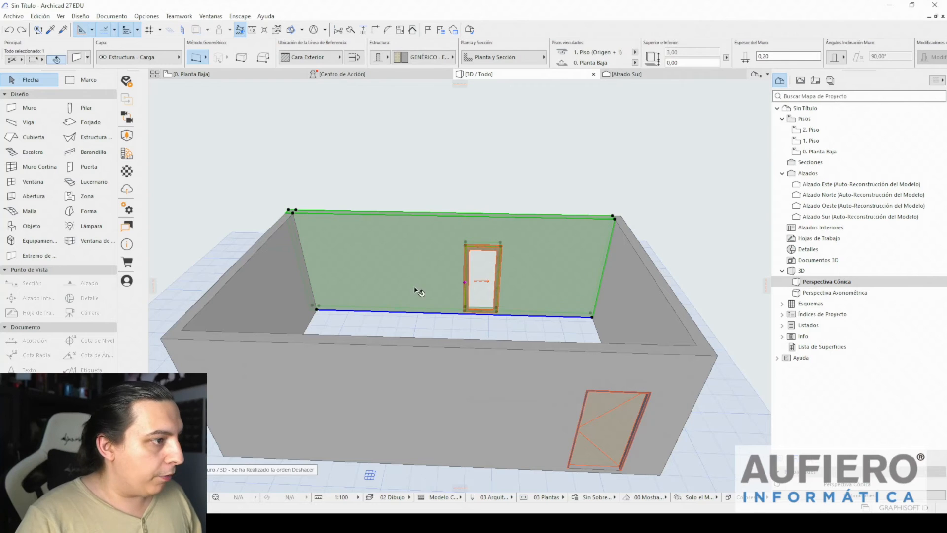
- Select the back wall together with the adjoining left side wall, set their thickness to 0,40 and deselect them
mouse_move(380, 273)
mouse_down()
mouse_move(378, 261)
mouse_move(383, 268)
mouse_up()
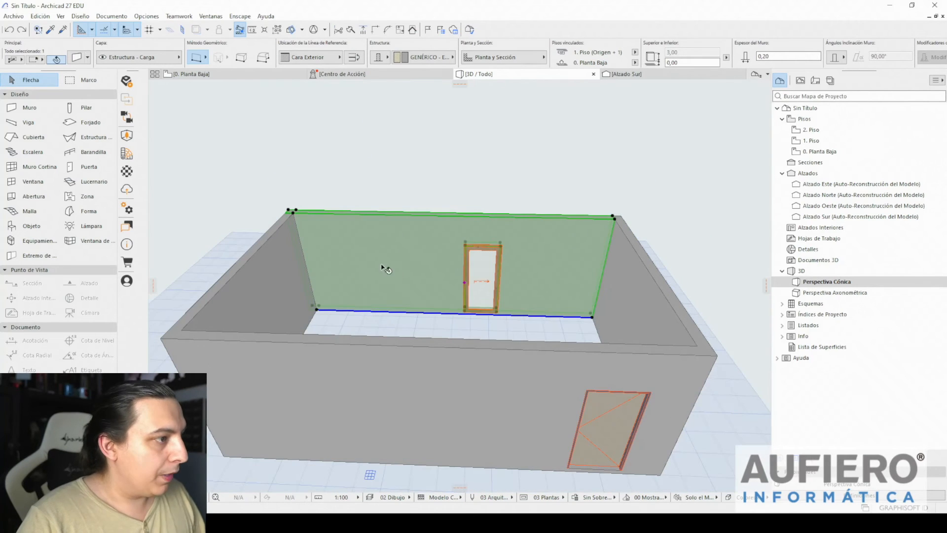
click(393, 200)
click(384, 260)
shift+click(259, 308)
double_click(256, 289)
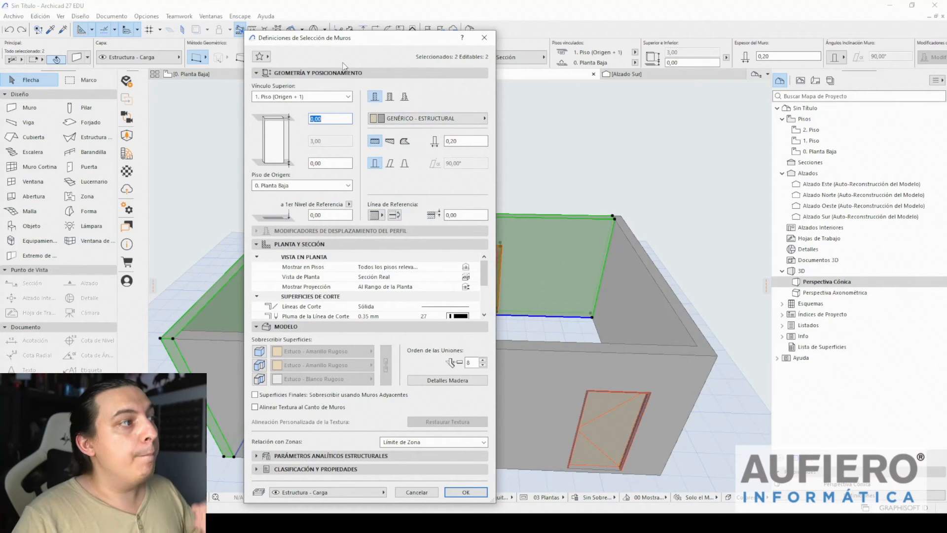
click(470, 142)
key(BackSpace)
key(BackSpace)
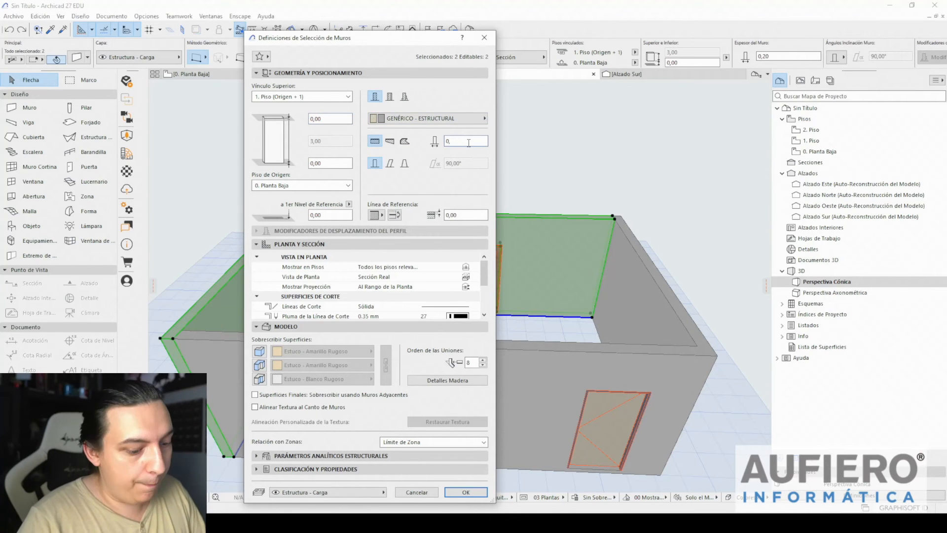
text(40)
key(Return)
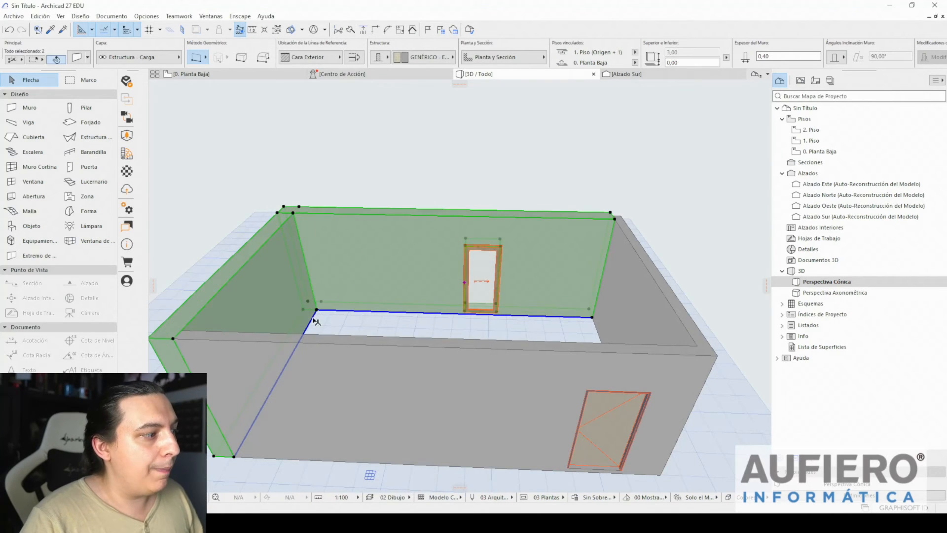
shift+middle_drag(316, 321, 431, 304)
shift+middle_drag(502, 287, 540, 352)
key(Escape)
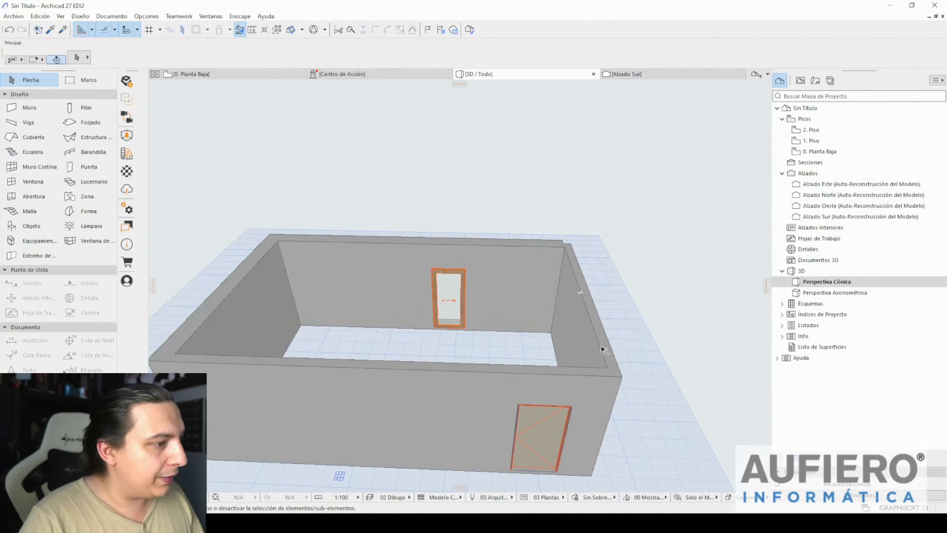
shift+middle_drag(472, 342, 496, 344)
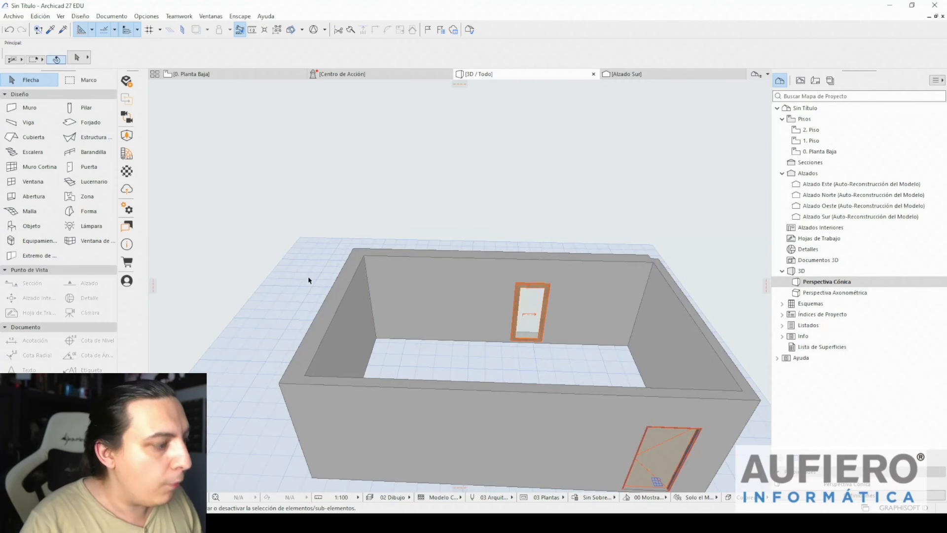
- Return to the ground floor plan, open the Object tool's default settings and show the library results as a list
key(F2)
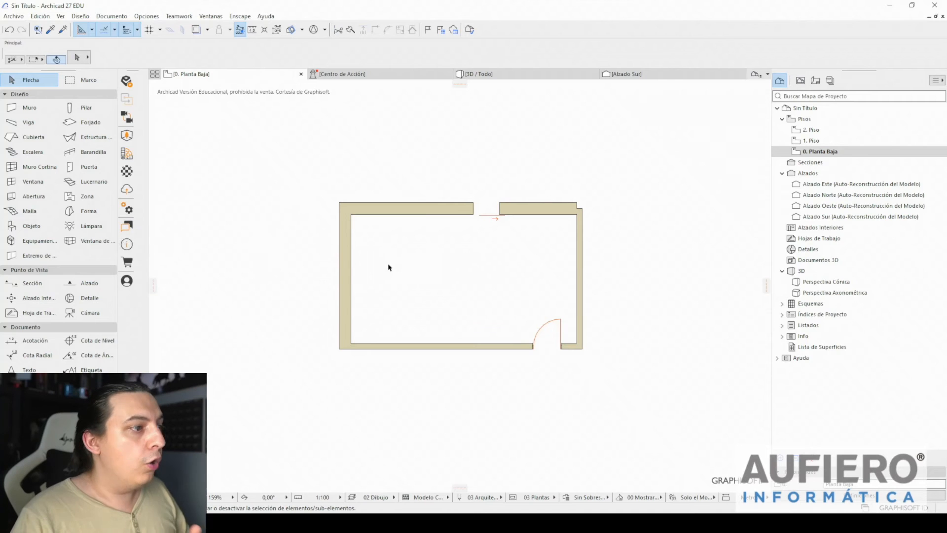
click(28, 229)
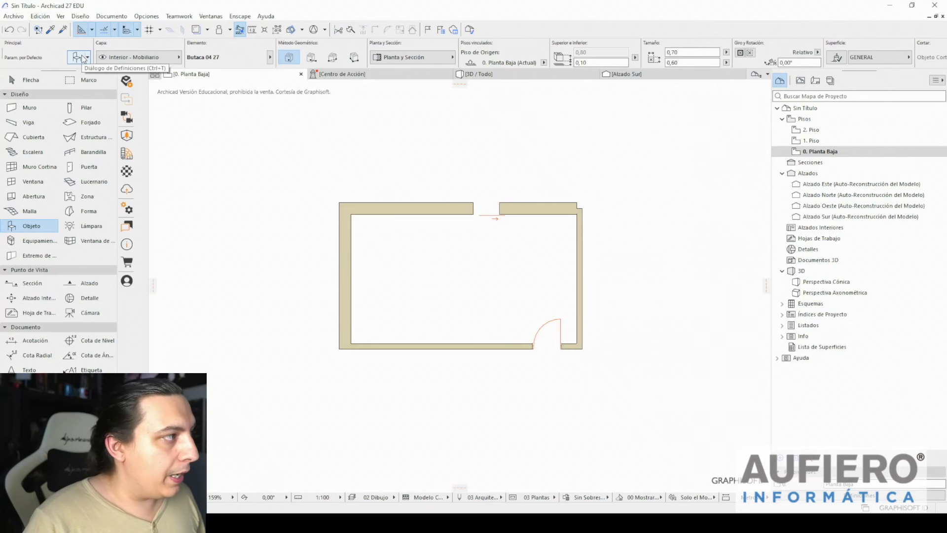
double_click(35, 226)
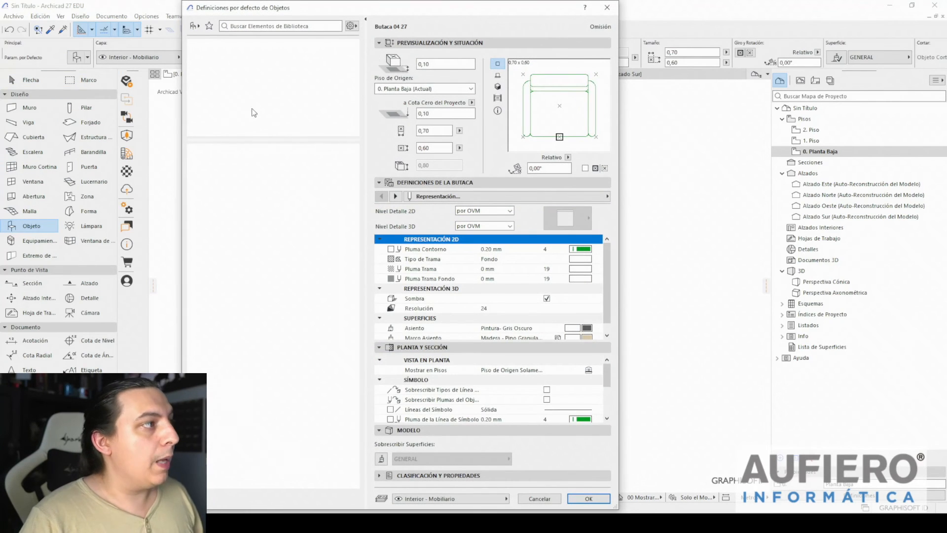
drag(320, 12, 304, 25)
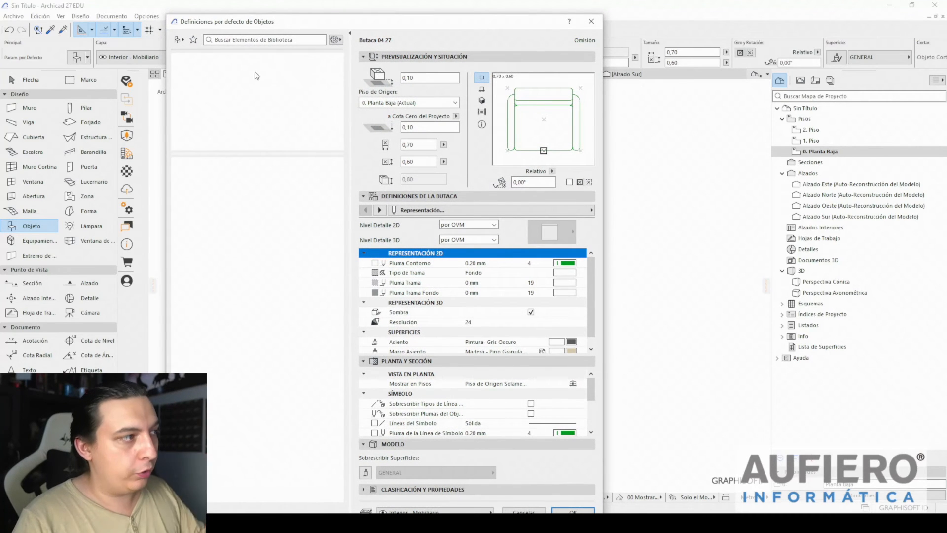
click(324, 39)
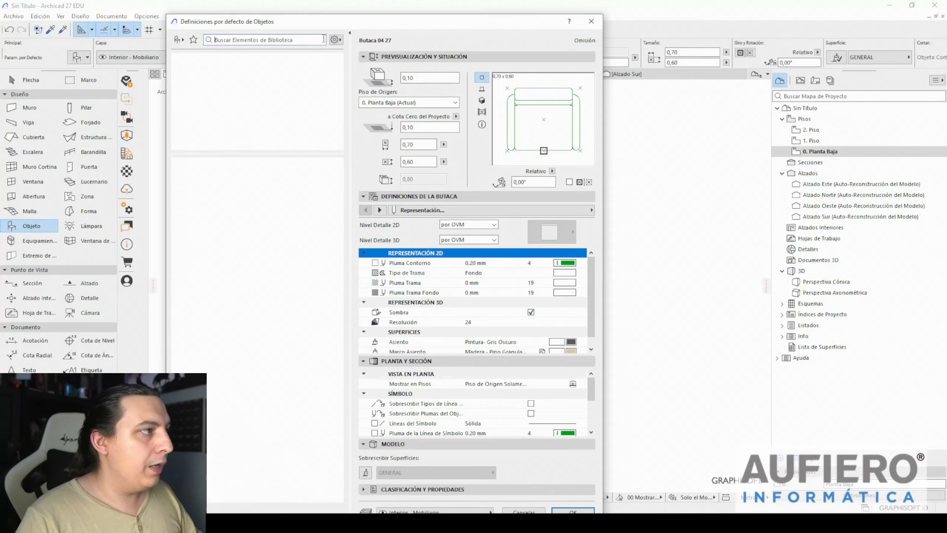
click(336, 40)
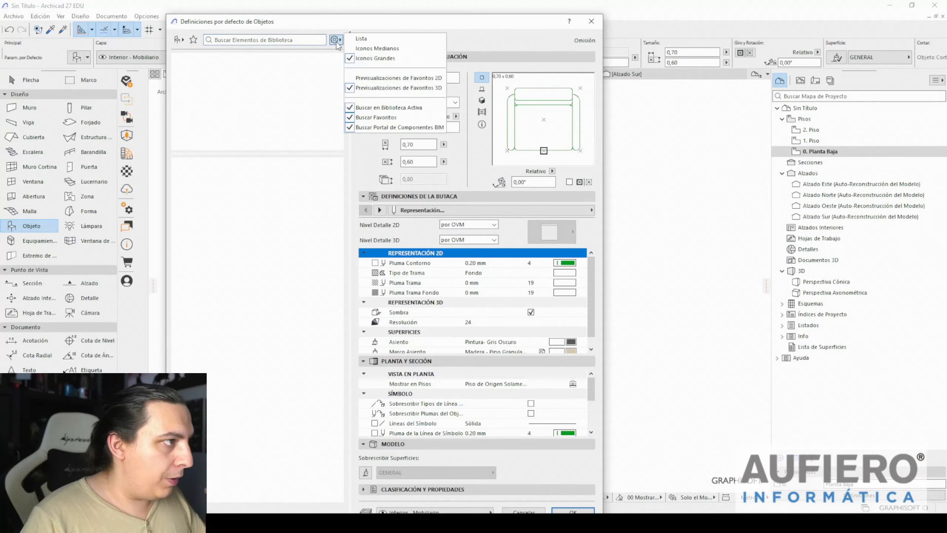
click(362, 39)
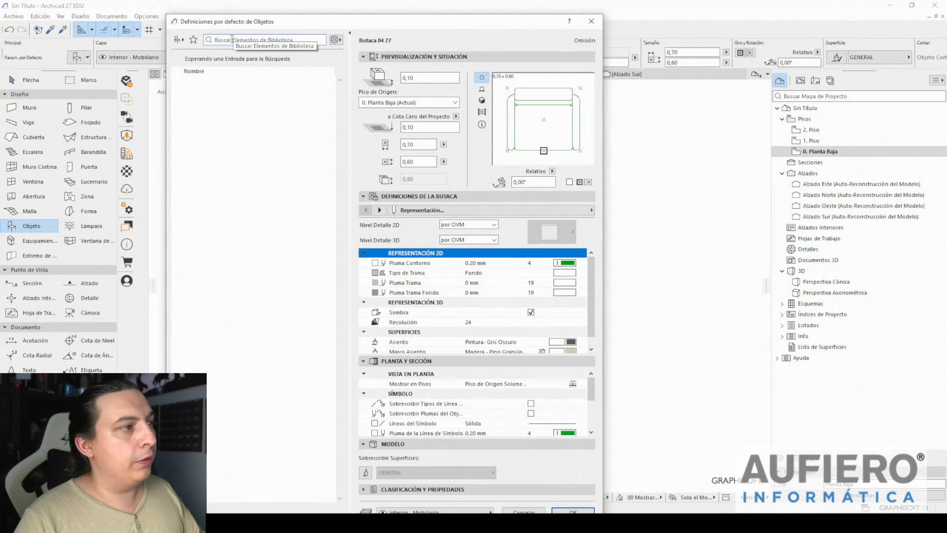
- Search the object library for "silla", choose Silla 03 27, place one chair inside the room and leave the tool
text(silla)
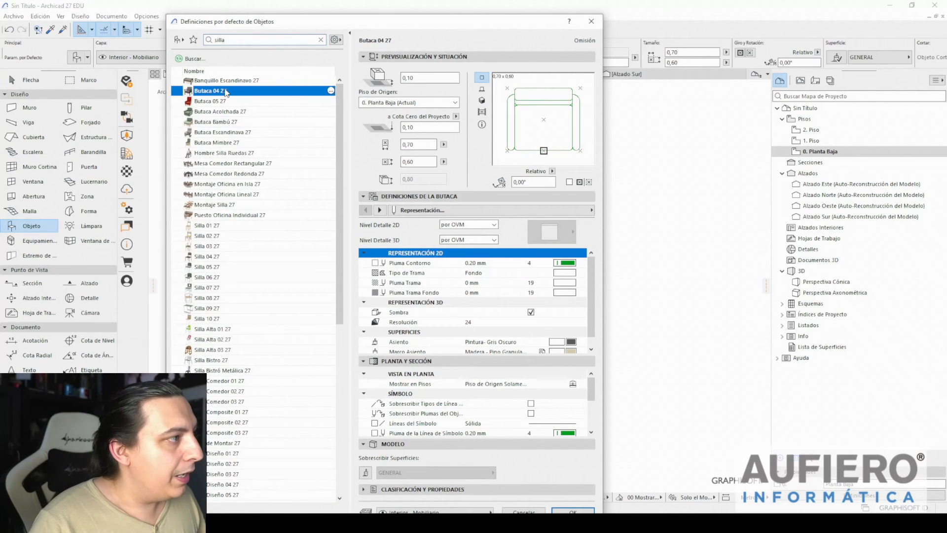
click(215, 247)
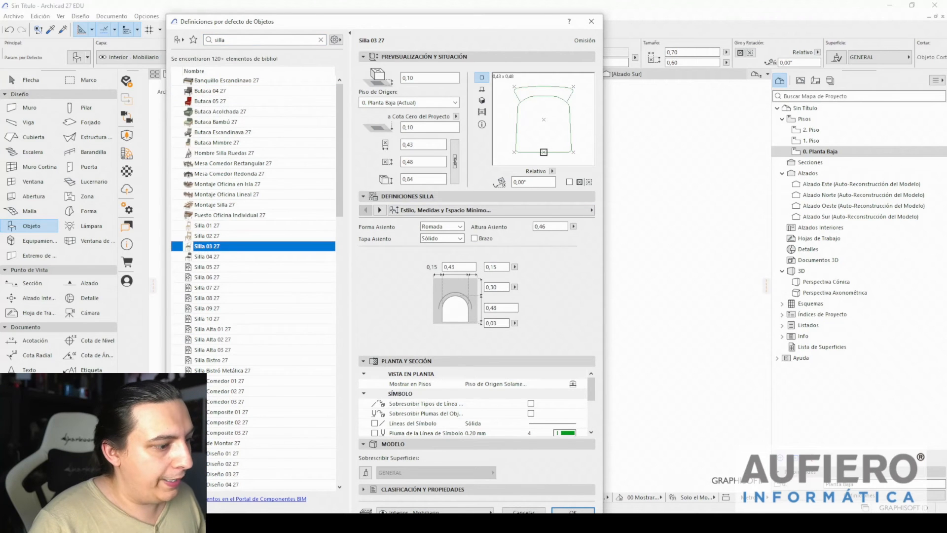
click(582, 512)
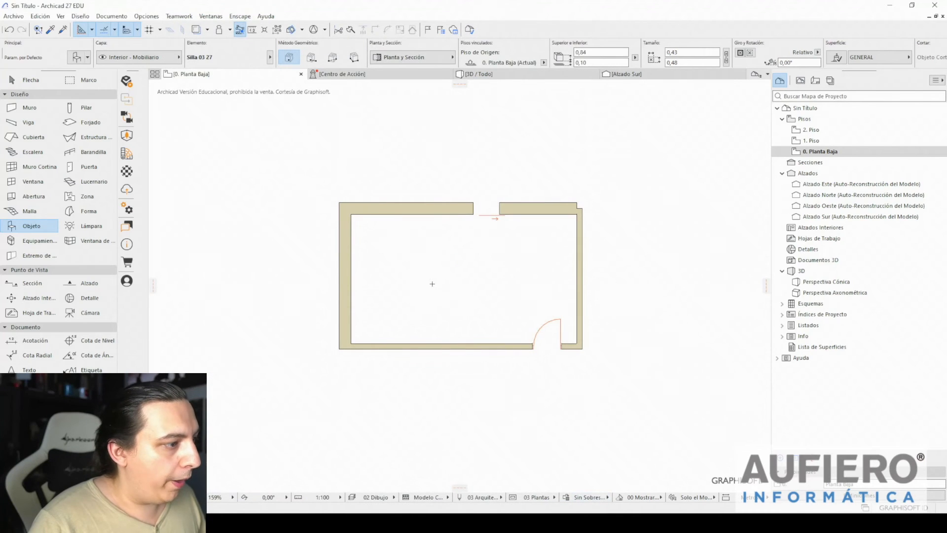
scroll(434, 296, up, 3)
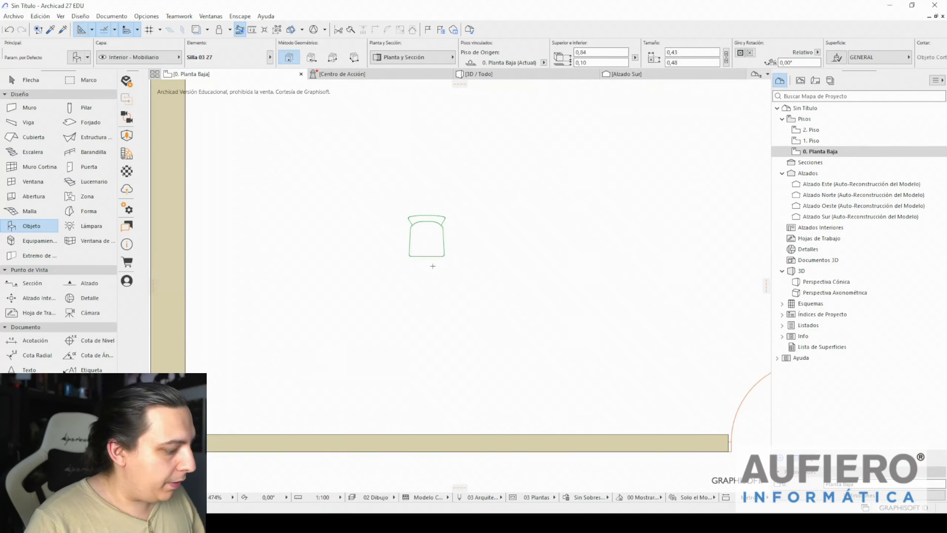
key(Escape)
- Switch to the 3D view and navigate in Explore mode to examine the placed chair up close
key(F3)
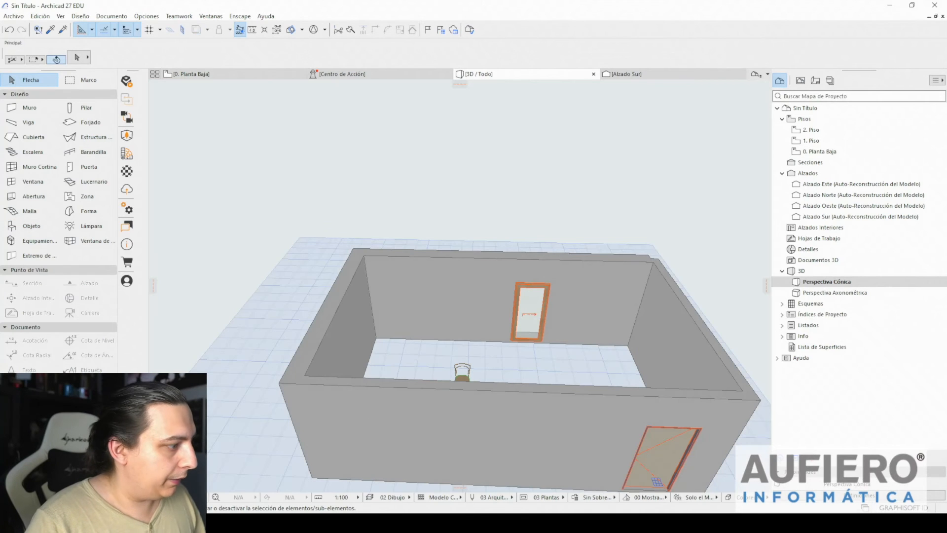
click(215, 495)
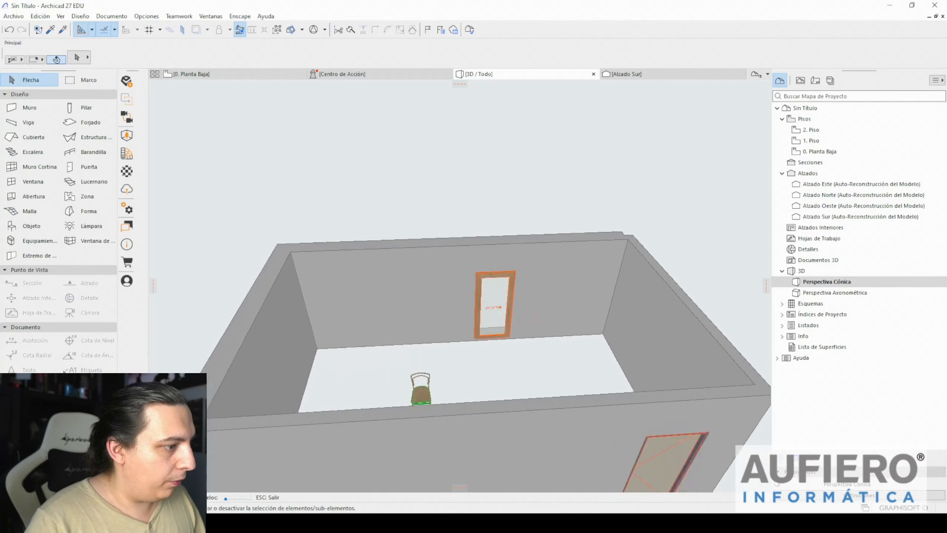
key(w)
key(d)
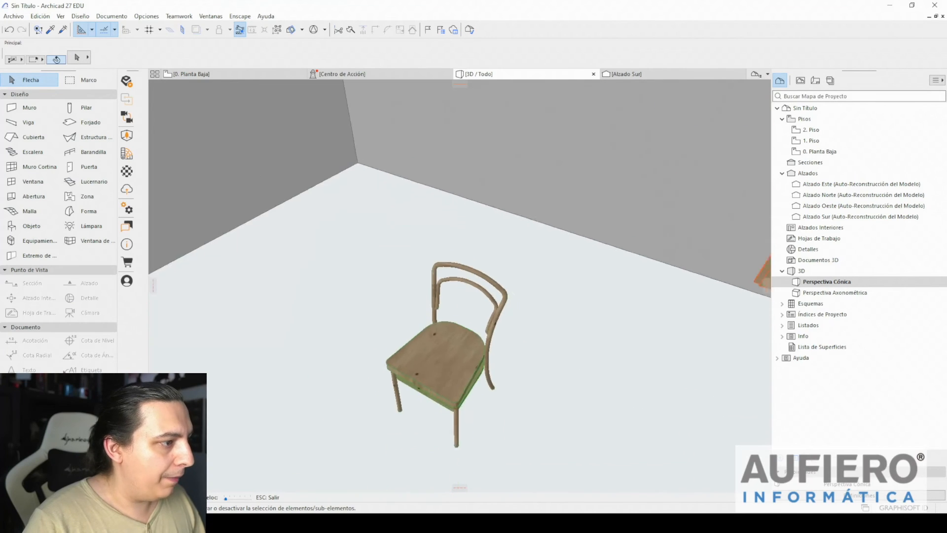
key(s)
key(Escape)
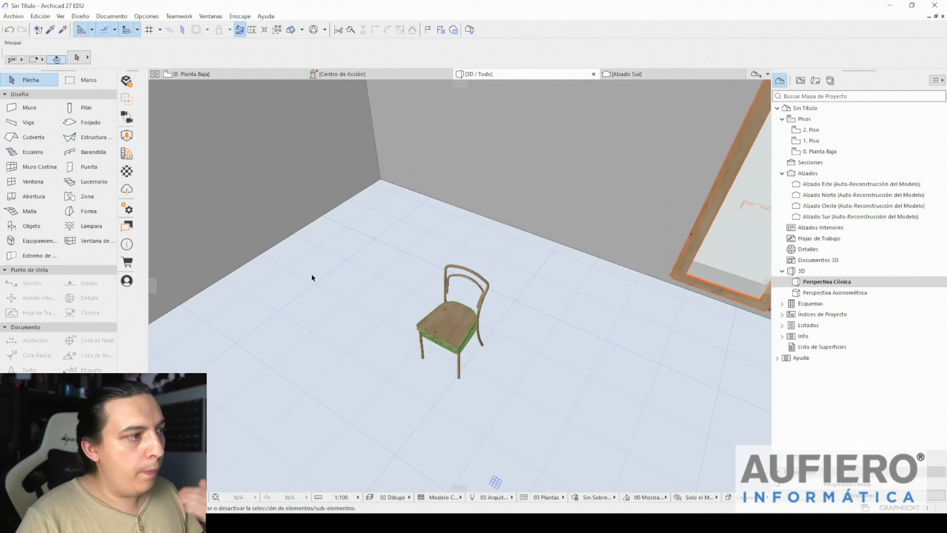
- Look over the object defaults, review the sliding door's selection settings pages for frame and jamb, and close them without changes
double_click(31, 225)
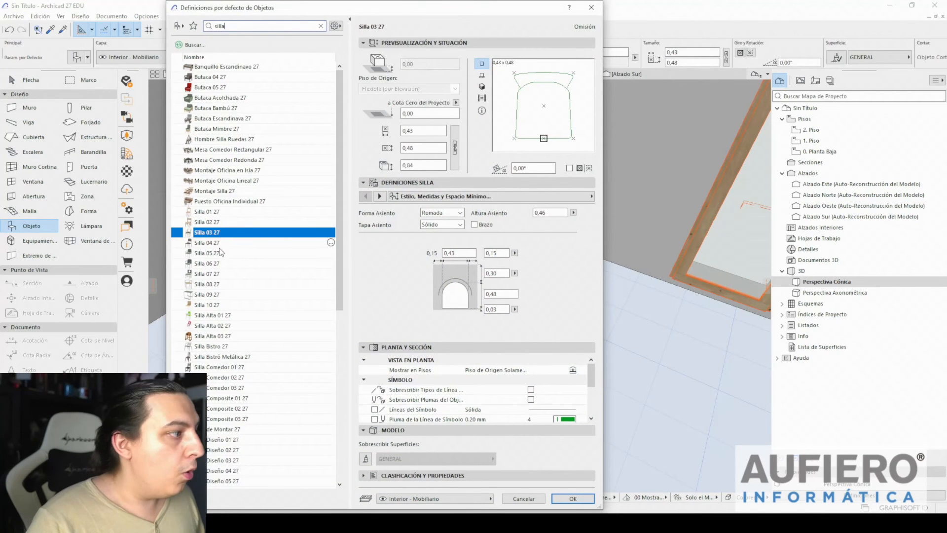
click(217, 119)
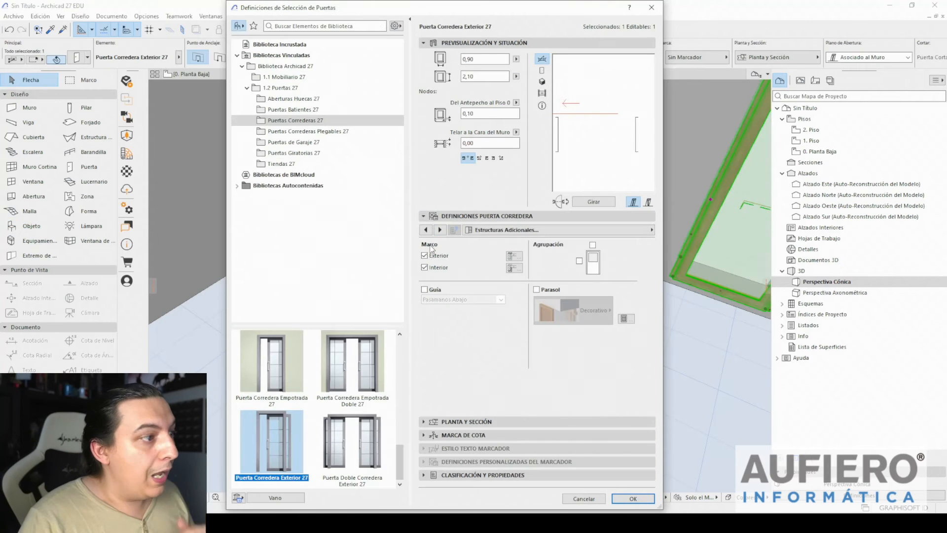
click(441, 230)
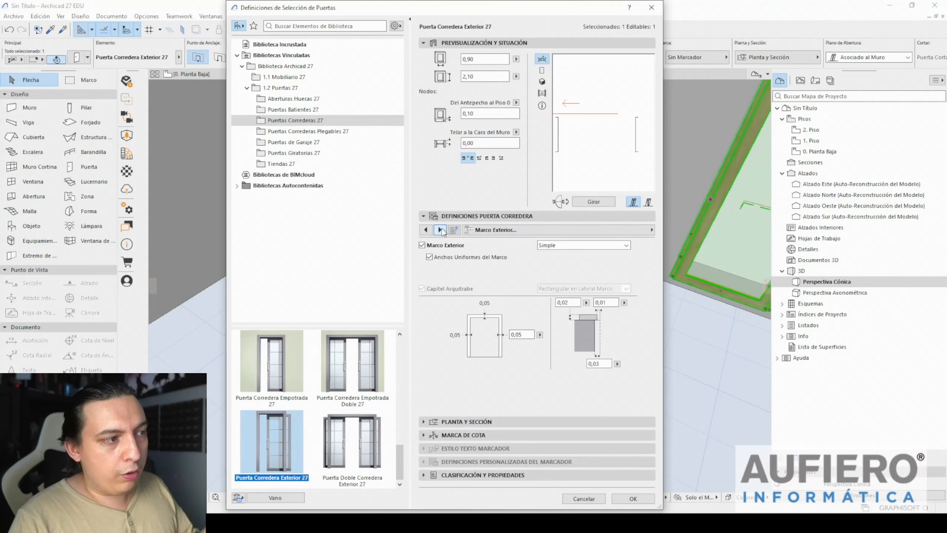
click(427, 230)
click(428, 231)
click(427, 230)
click(426, 231)
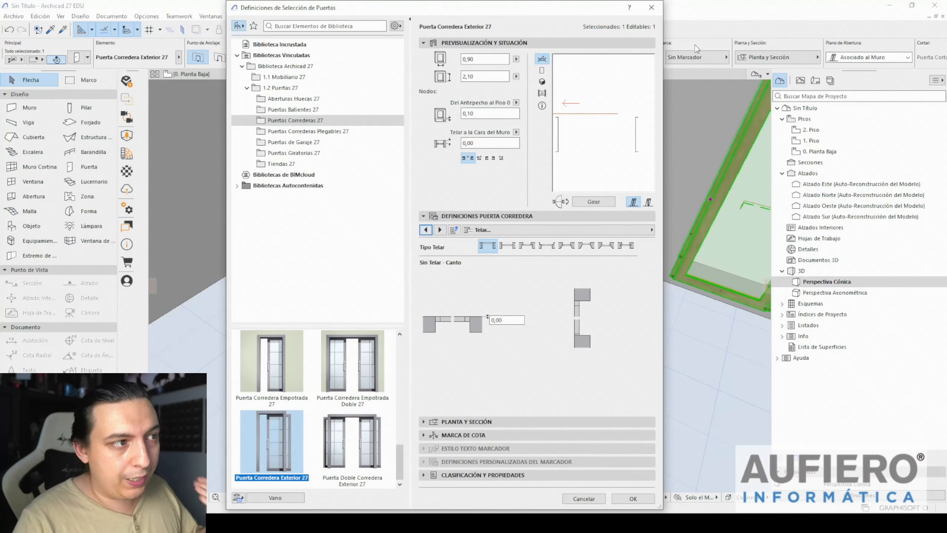
click(652, 7)
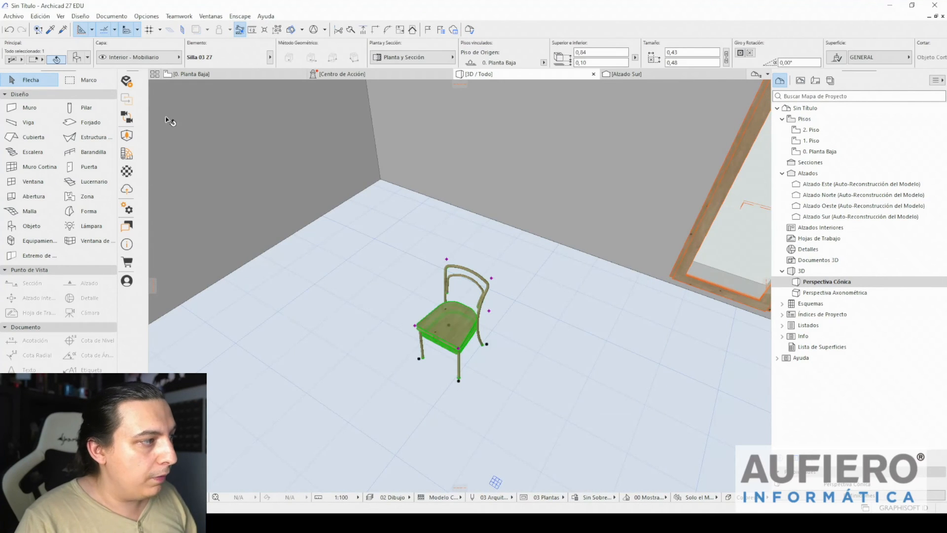
- Open the placed chair's selection settings, compare its style and representation pages, close them and deselect the chair
click(75, 63)
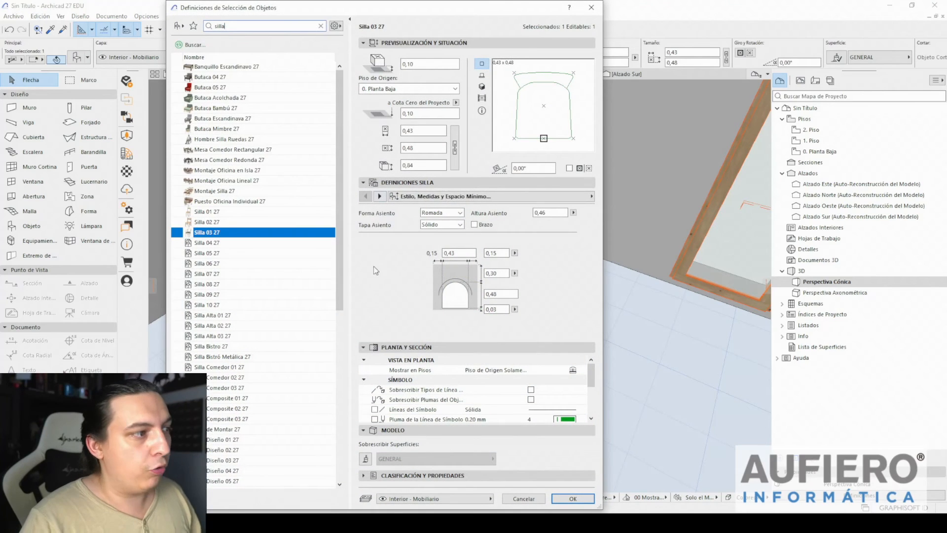
click(380, 196)
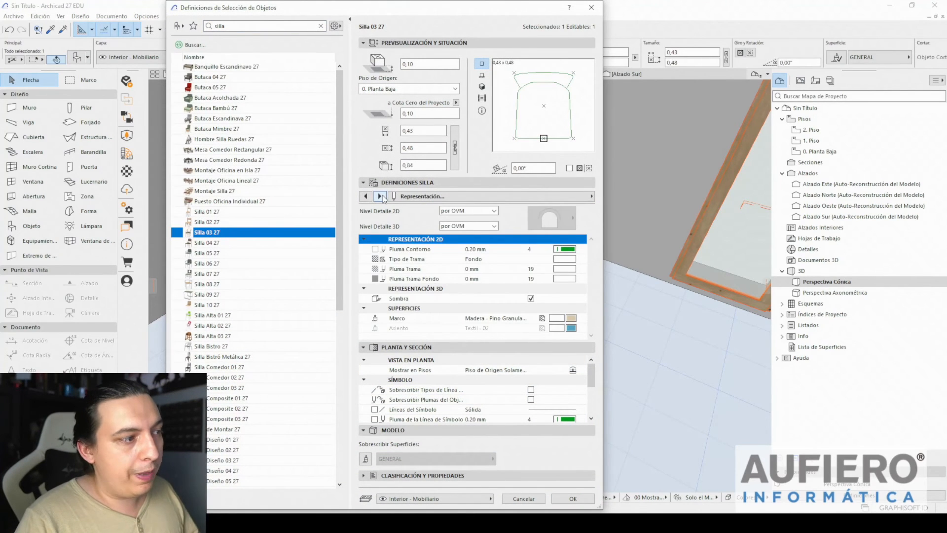
click(381, 196)
click(368, 197)
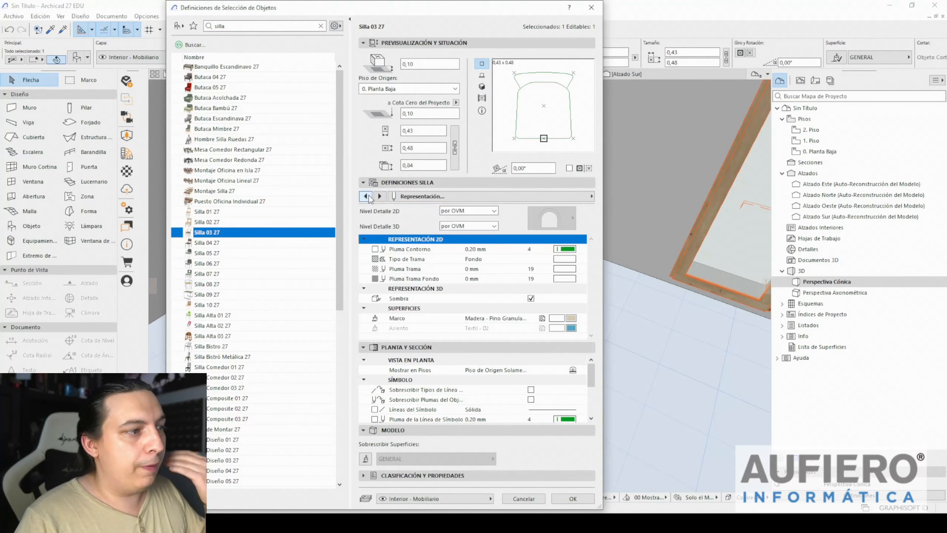
click(367, 196)
click(379, 196)
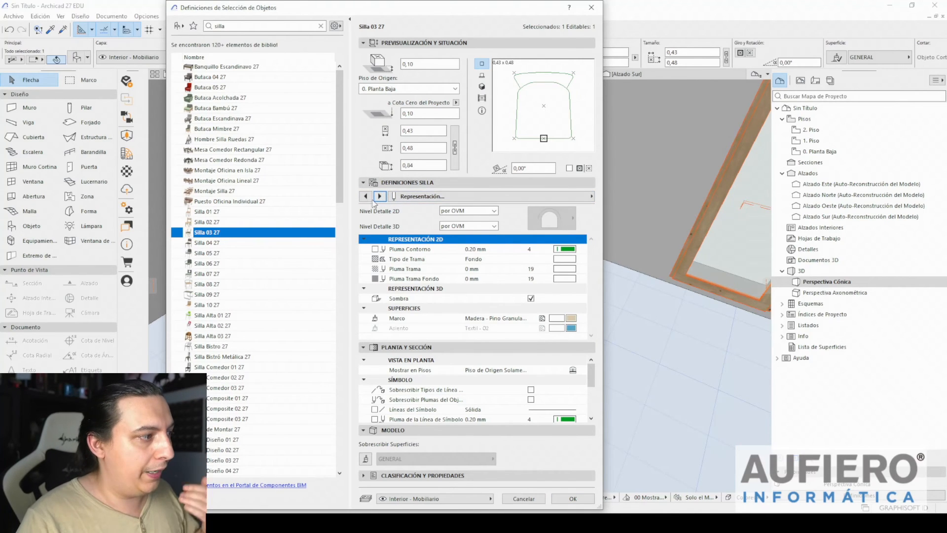
key(Return)
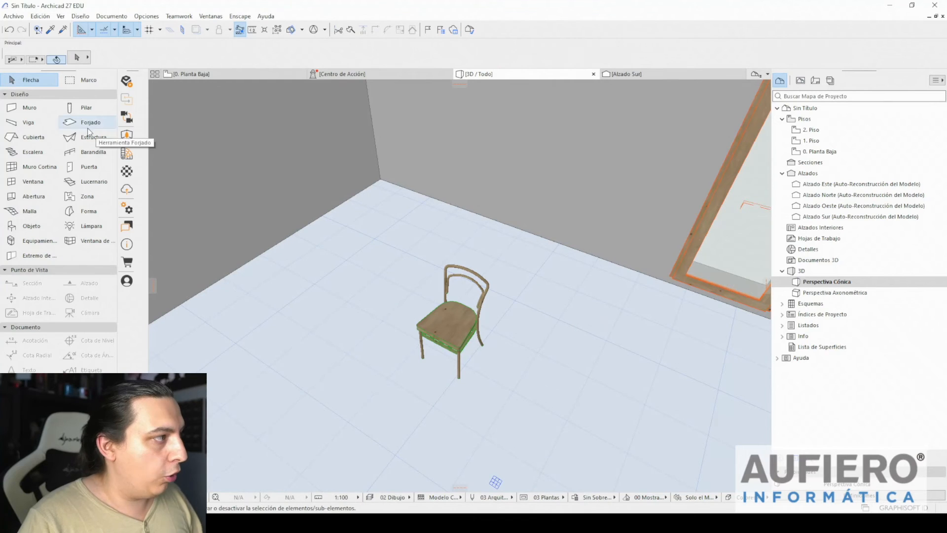
- Set Butaca Escandinava 27 as the default object, review its representation page and place one armchair beside the wooden chair toward the room's corner
double_click(28, 227)
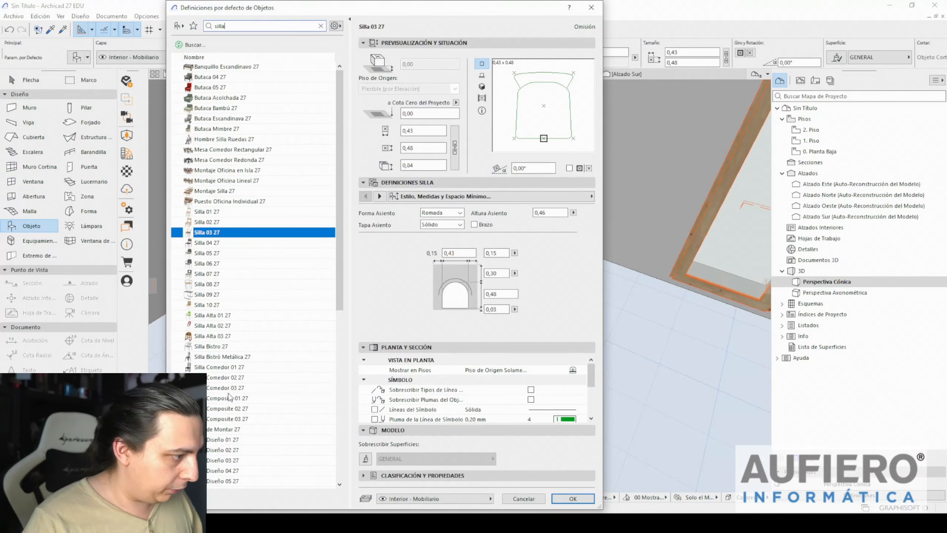
click(207, 119)
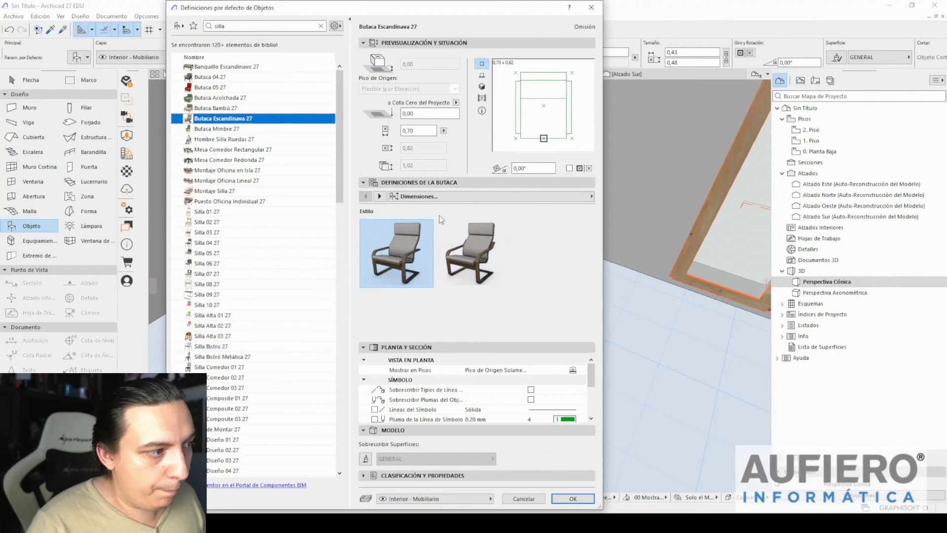
click(383, 197)
click(384, 197)
click(365, 196)
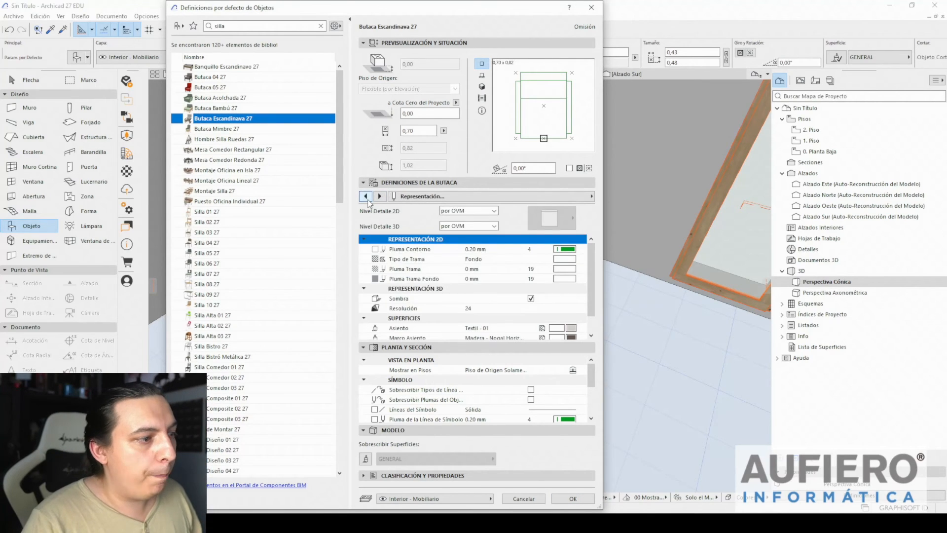
scroll(464, 288, down, 1)
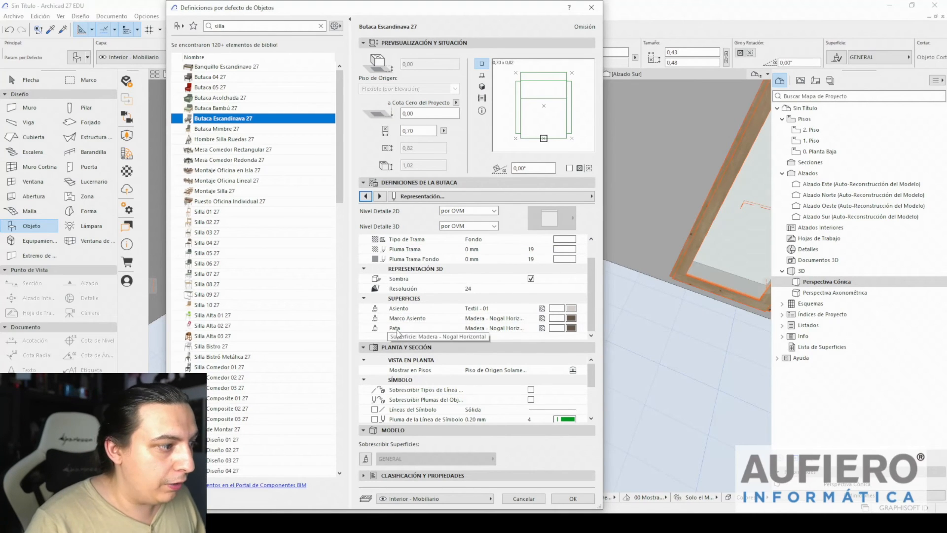
click(572, 496)
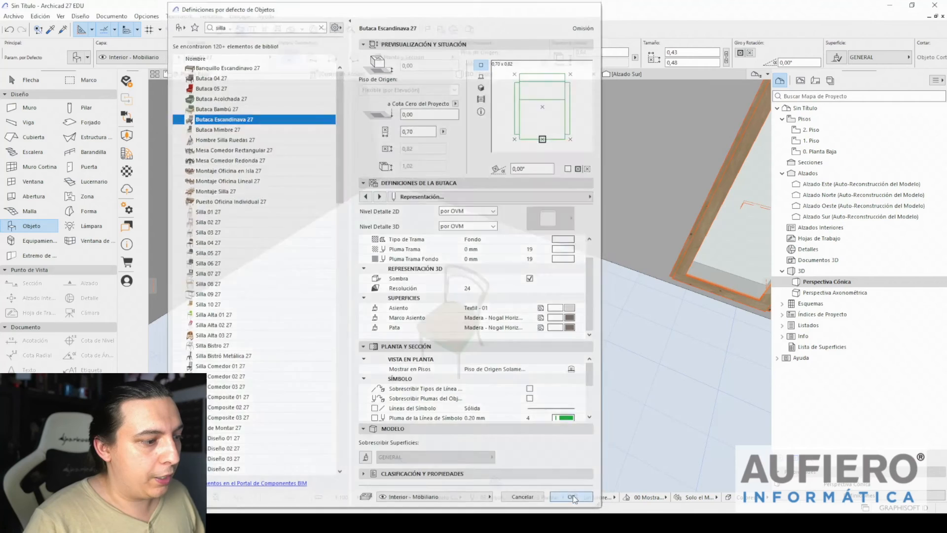
click(372, 303)
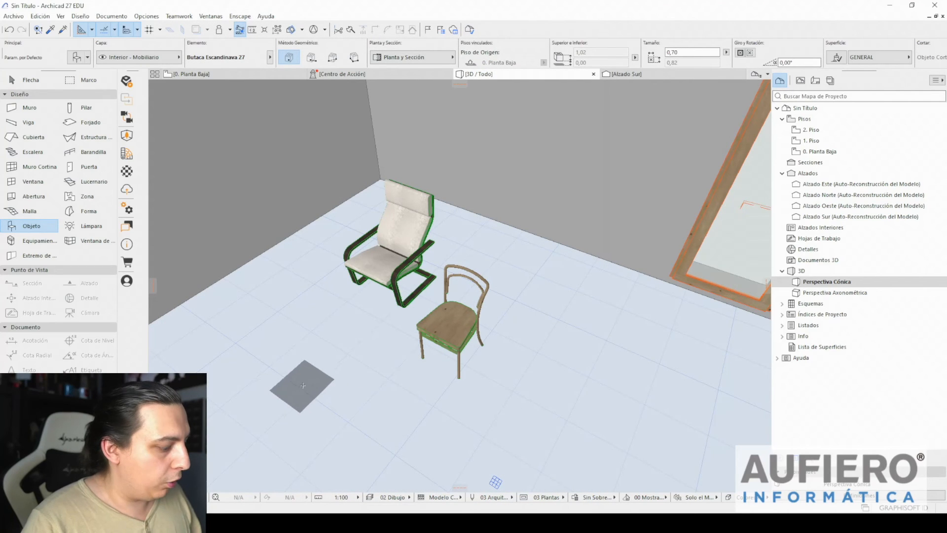
key(Escape)
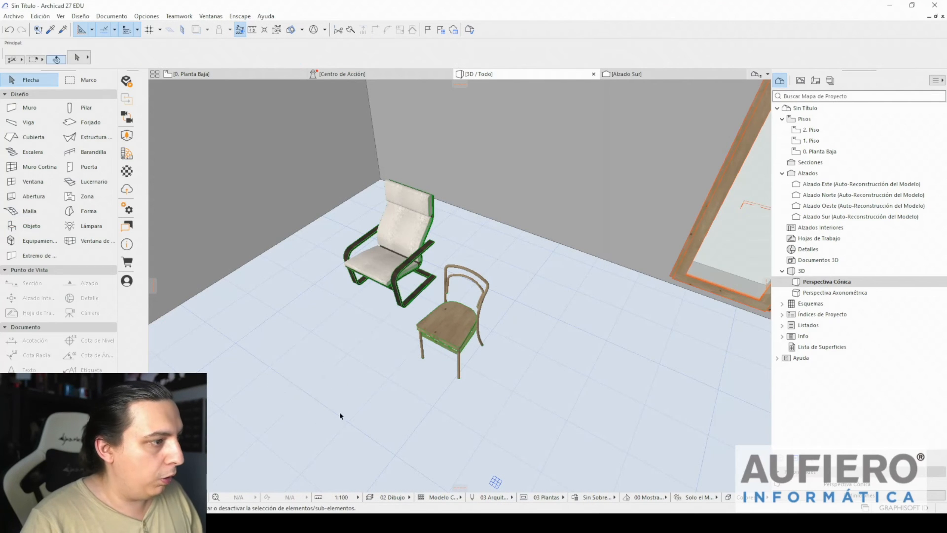
- Open the selection settings of the armchair and of the wooden chair one after the other, closing each without changes
click(396, 267)
key(ctrl+t)
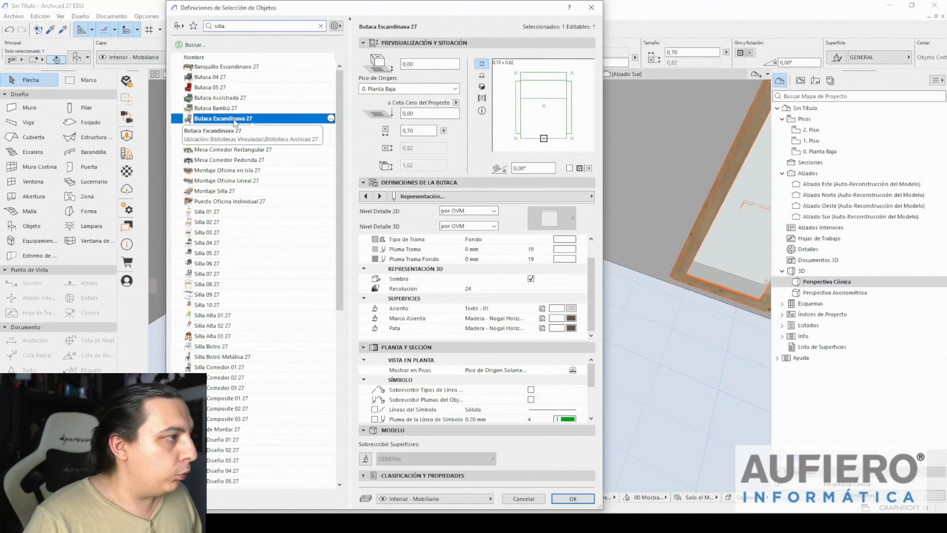
click(591, 8)
key(Escape)
click(460, 342)
double_click(455, 334)
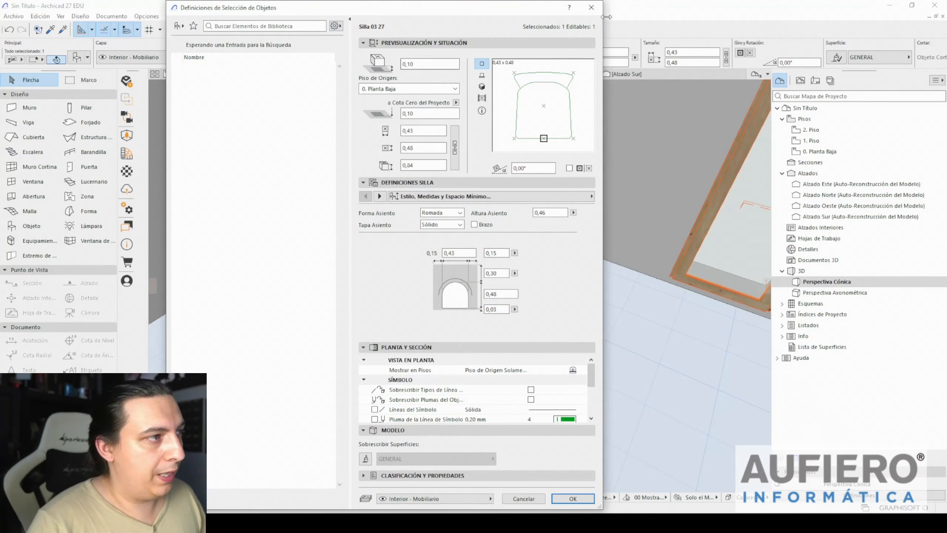
click(592, 8)
- Reopen the armchair's selection settings to check its representation and surface settings, close them and deselect the armchair
click(381, 297)
click(372, 287)
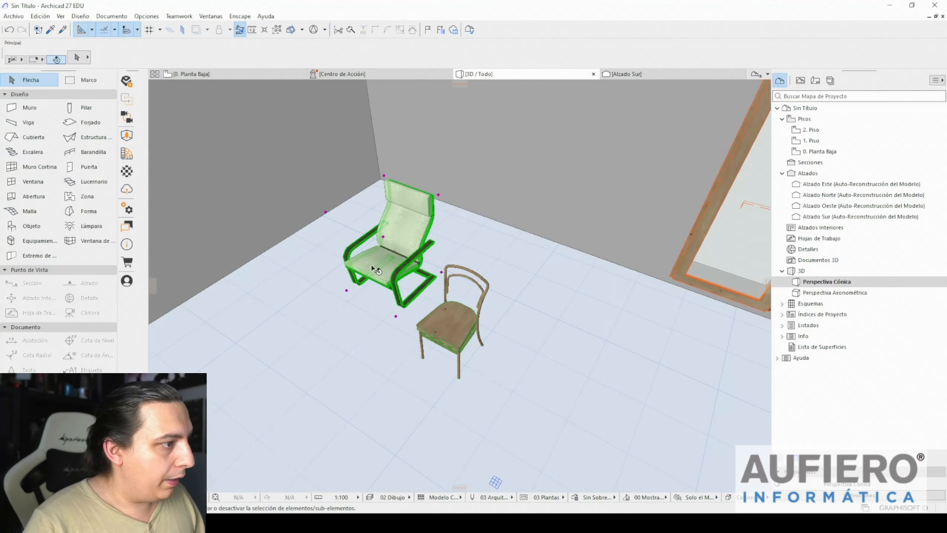
double_click(372, 269)
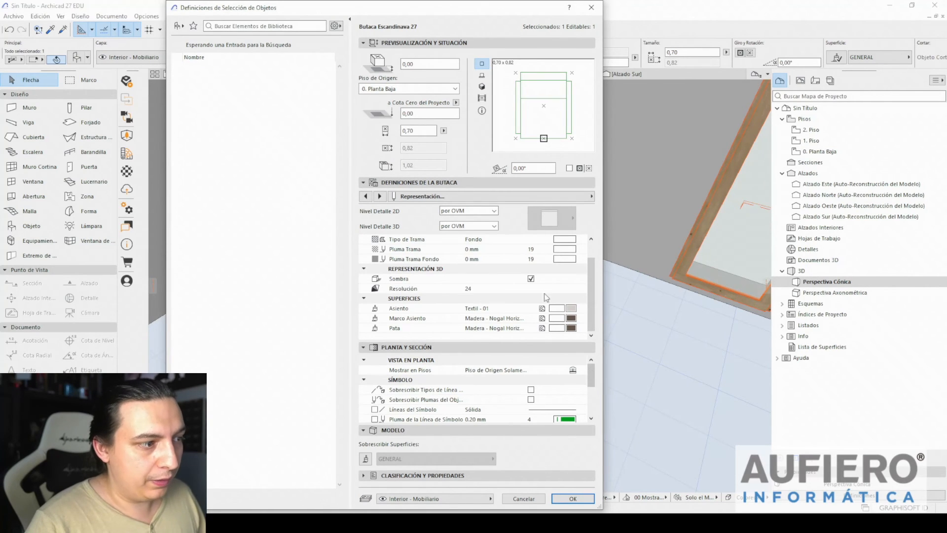
key(Escape)
key(Escape)
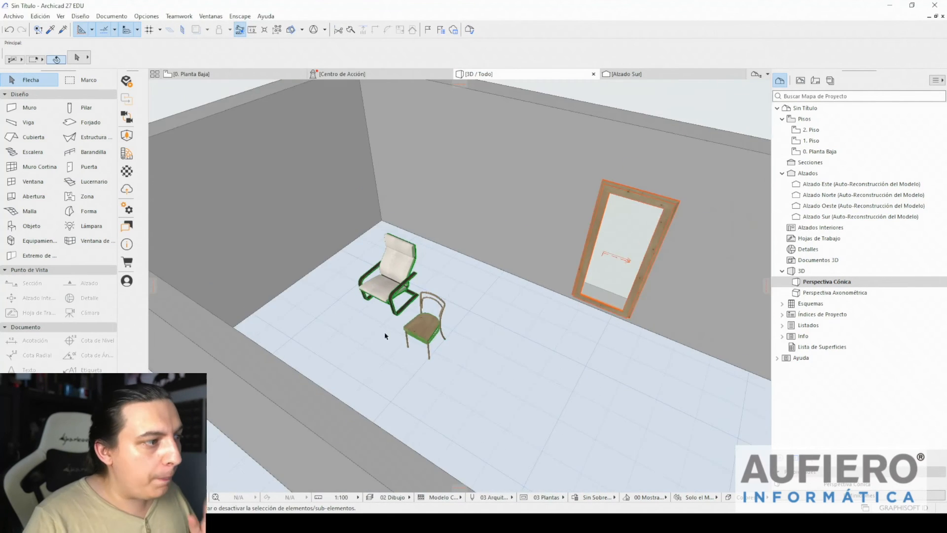
- Open the window default settings and browse the basic windows, previewing Ventana Doble 27 and Ventana Doble Hoja 27
scroll(390, 247, down, 5)
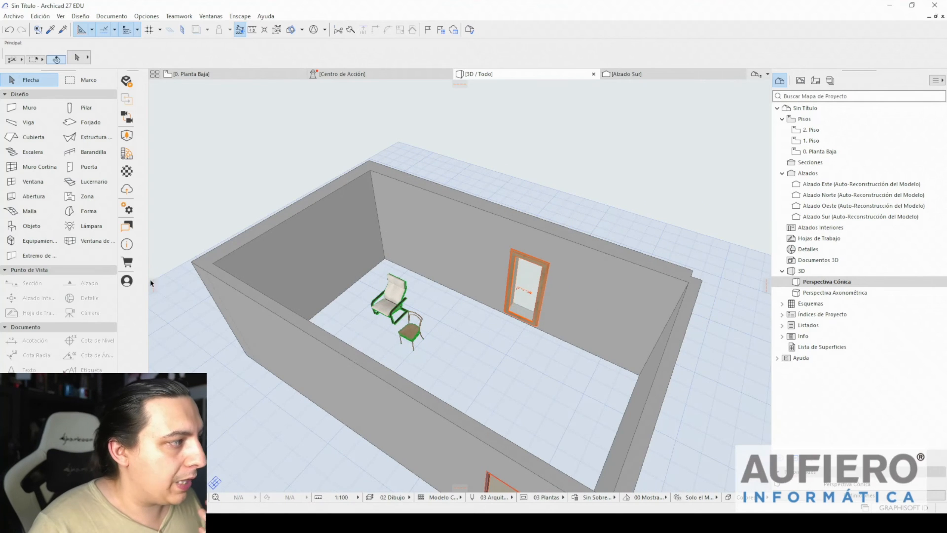
click(34, 181)
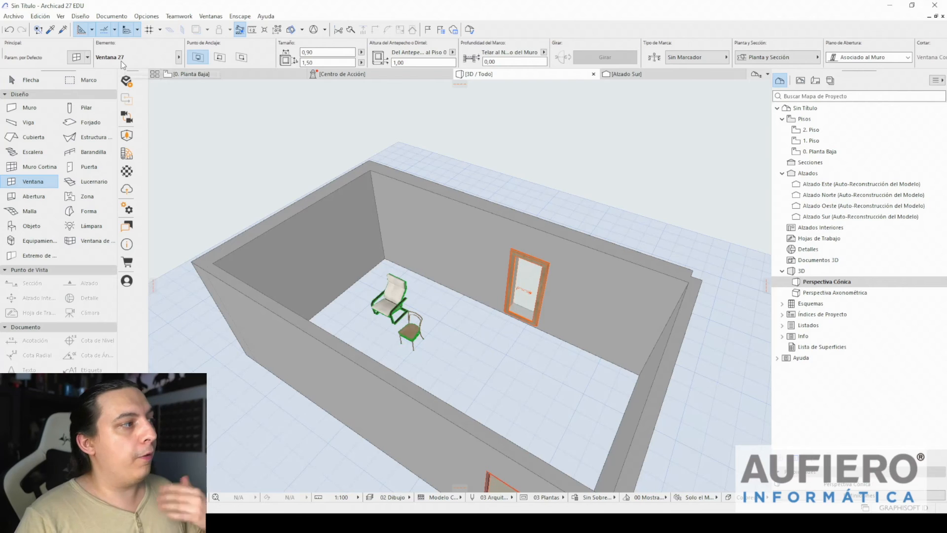
click(76, 56)
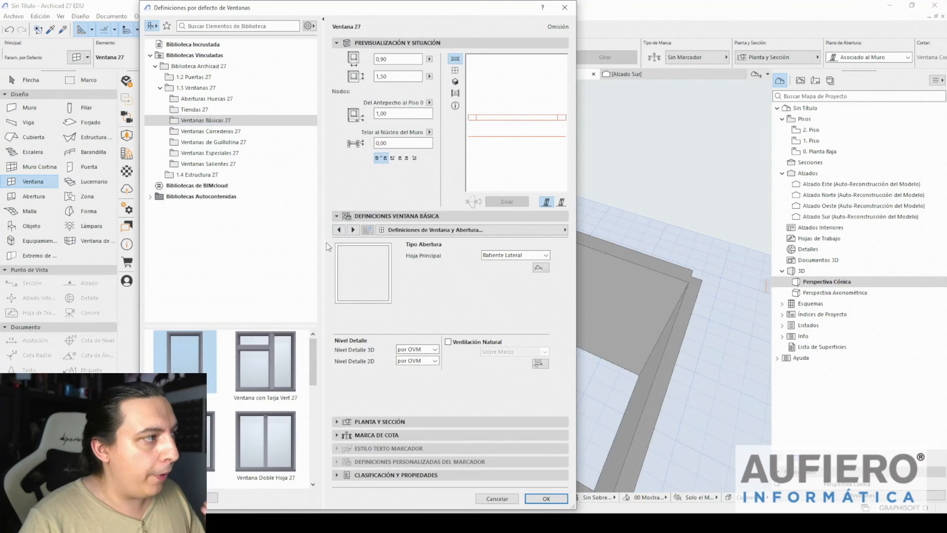
click(190, 441)
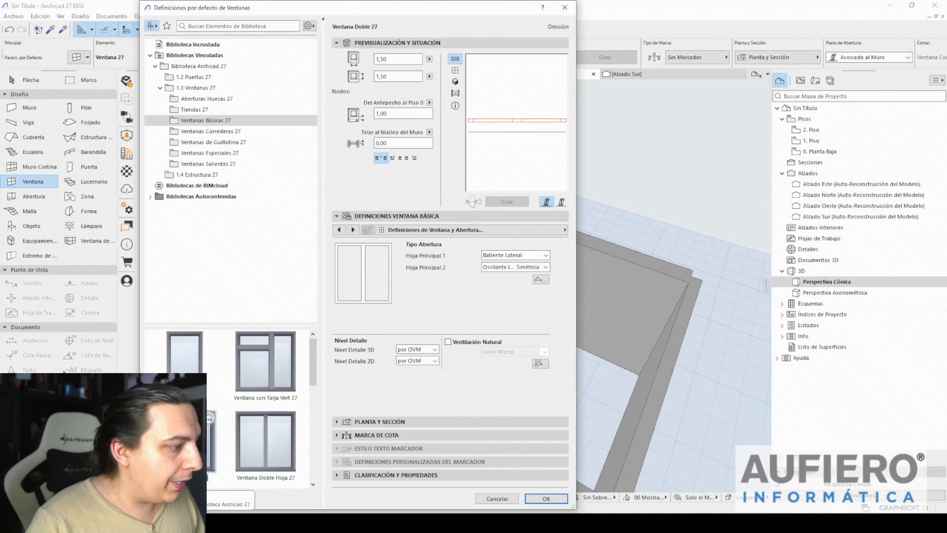
click(265, 440)
scroll(262, 413, down, 2)
scroll(261, 414, down, 1)
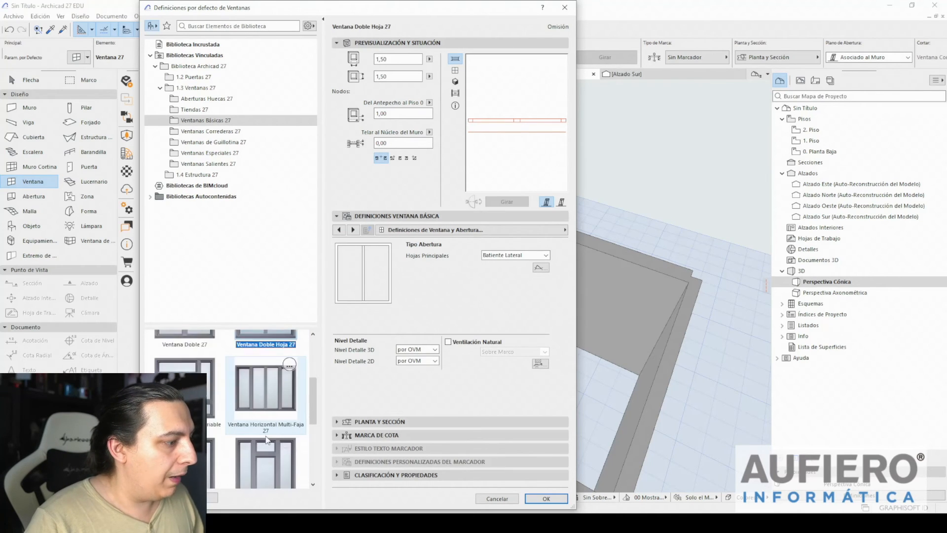
scroll(215, 418, down, 3)
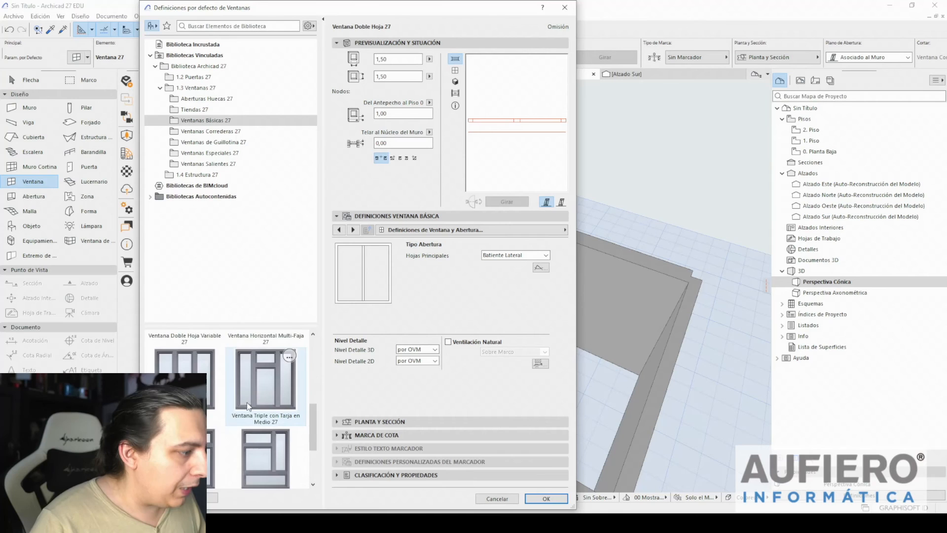
scroll(244, 433, up, 6)
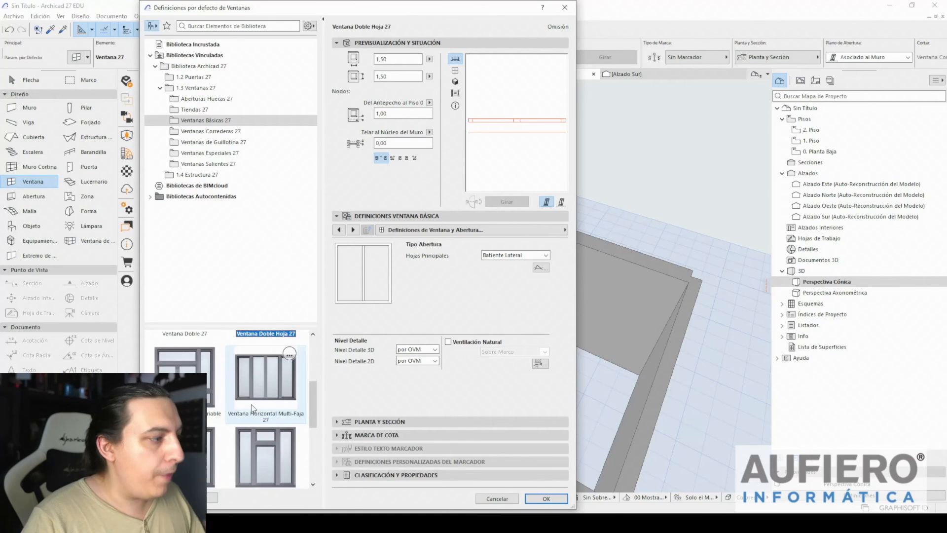
- Browse the window library categories, including sliding, sash, special, projecting, shop and basic windows, to compare the available models
click(220, 131)
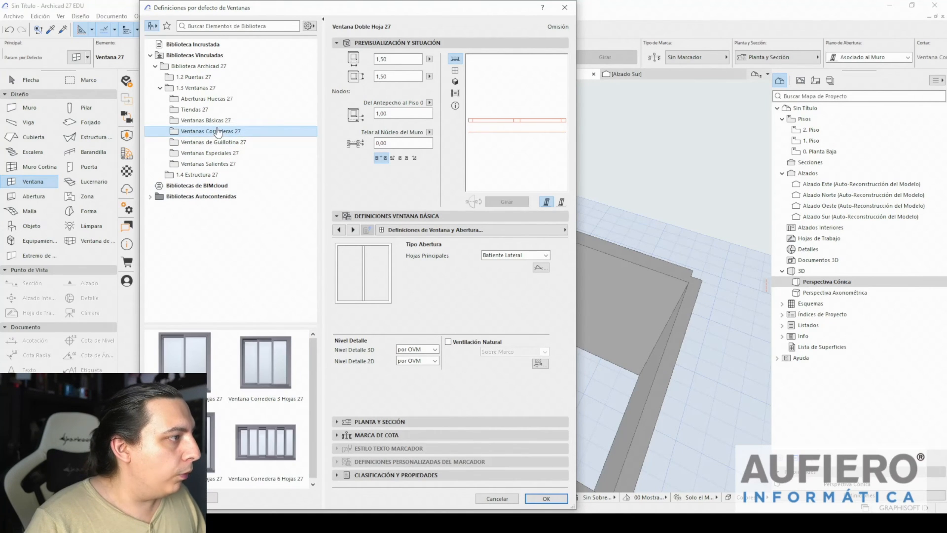
click(217, 142)
click(210, 153)
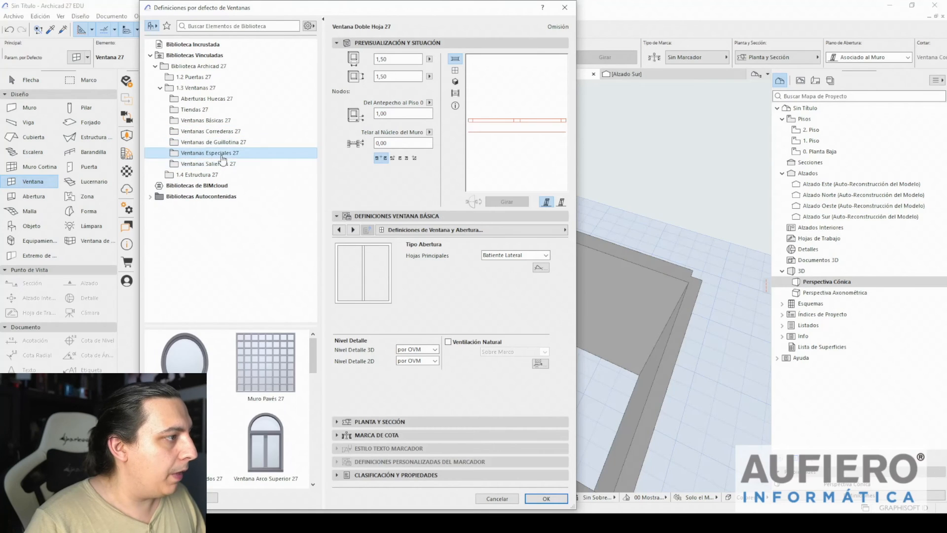
click(217, 164)
click(199, 175)
click(200, 164)
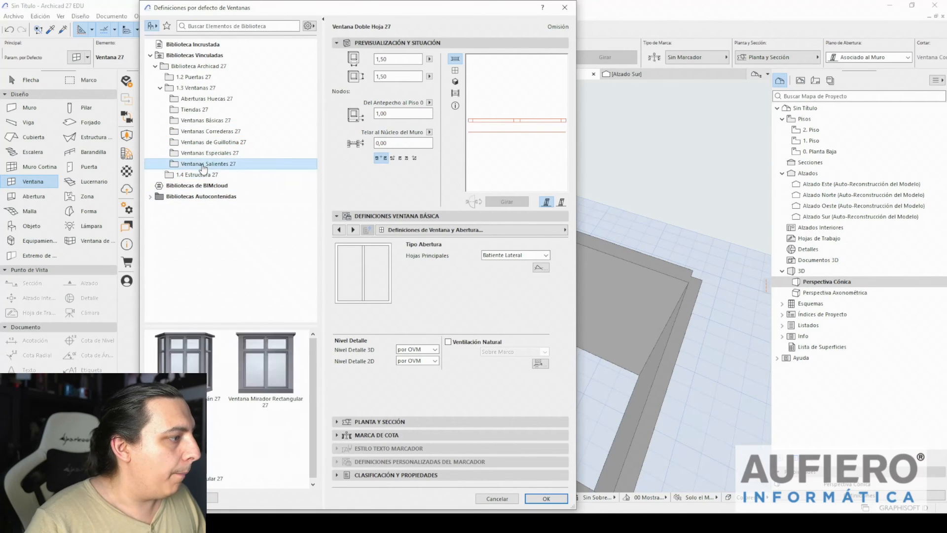
click(200, 153)
click(200, 142)
click(200, 131)
click(200, 120)
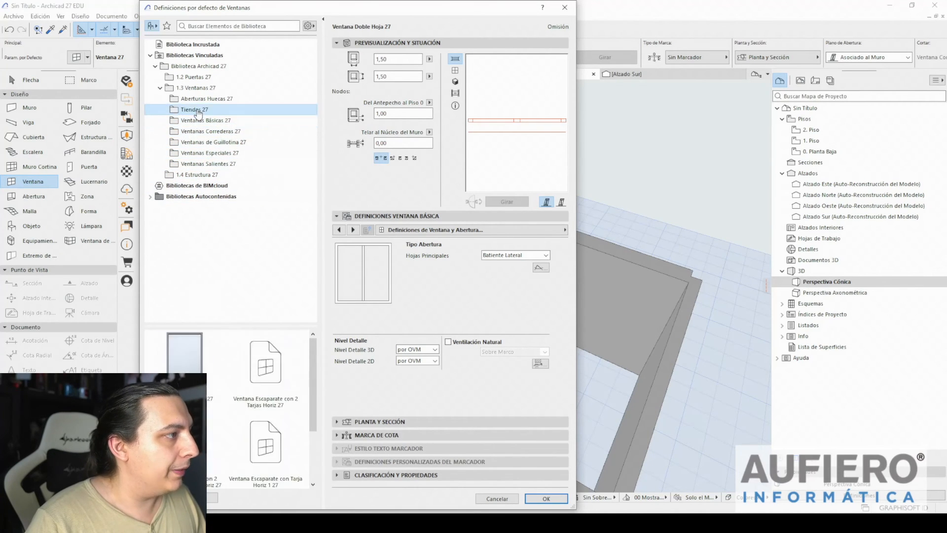
click(197, 109)
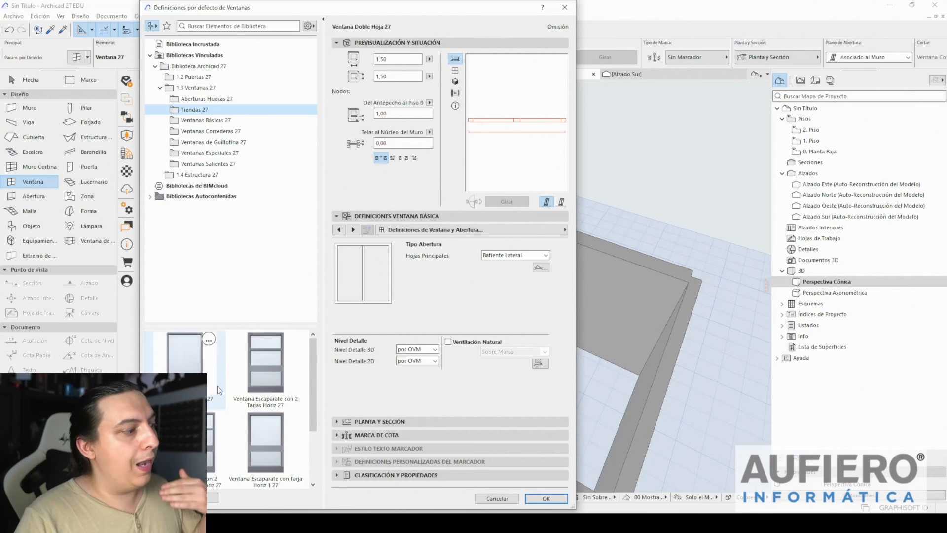
click(201, 122)
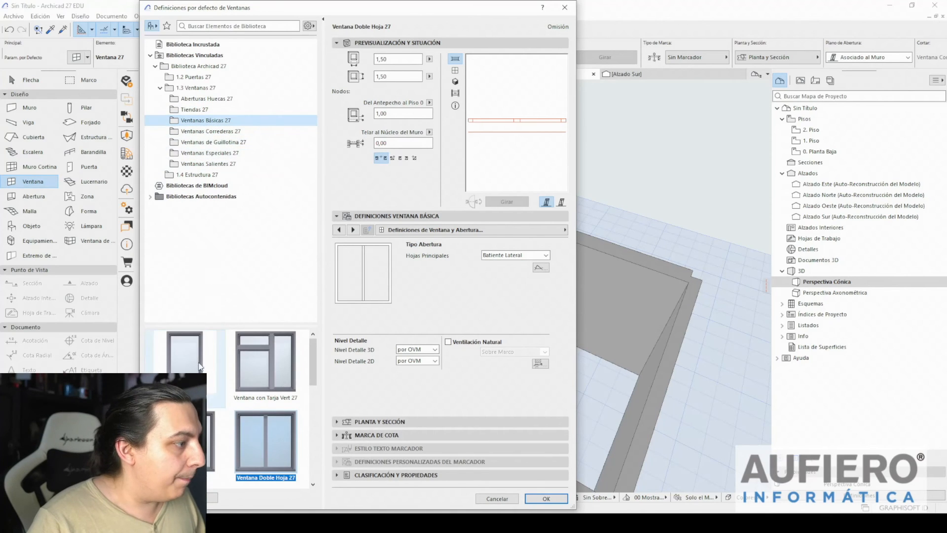
- Choose Ventana Corredera 2 Hojas 27 from the sliding windows and place one in the wall beside the sliding door, behind the armchair
click(208, 133)
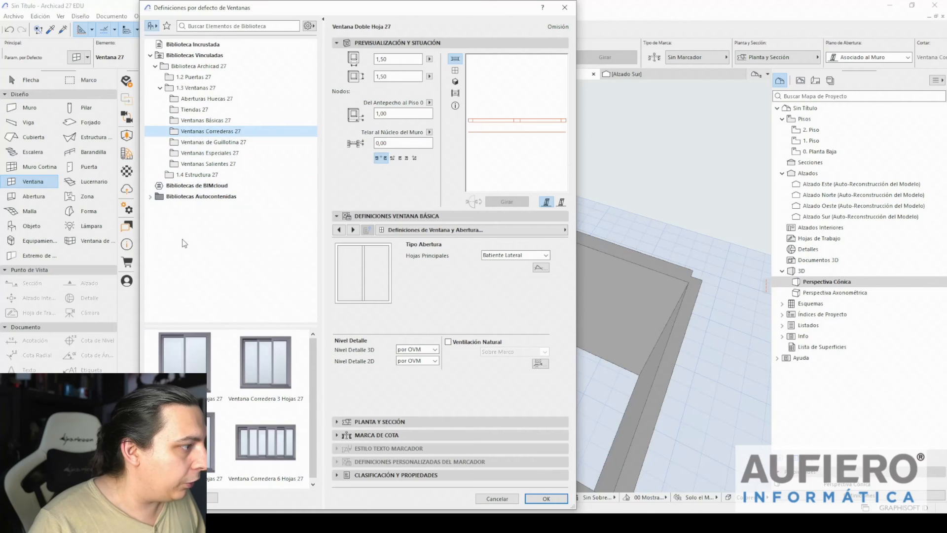
click(185, 371)
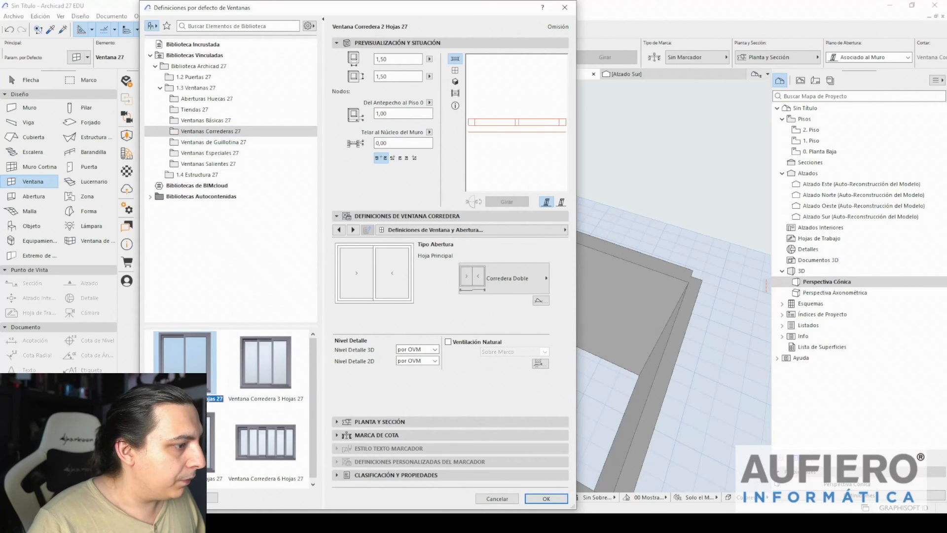
click(546, 498)
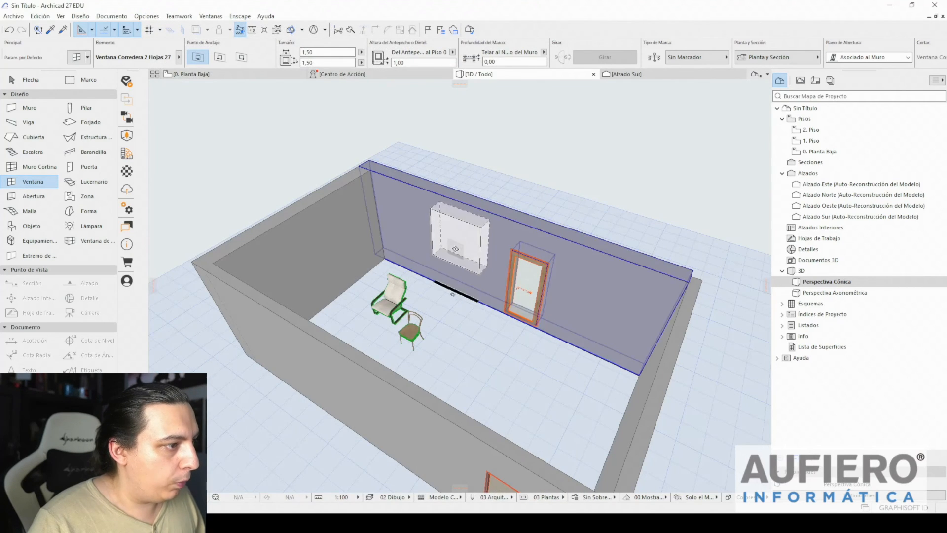
click(457, 244)
scroll(486, 290, up, 5)
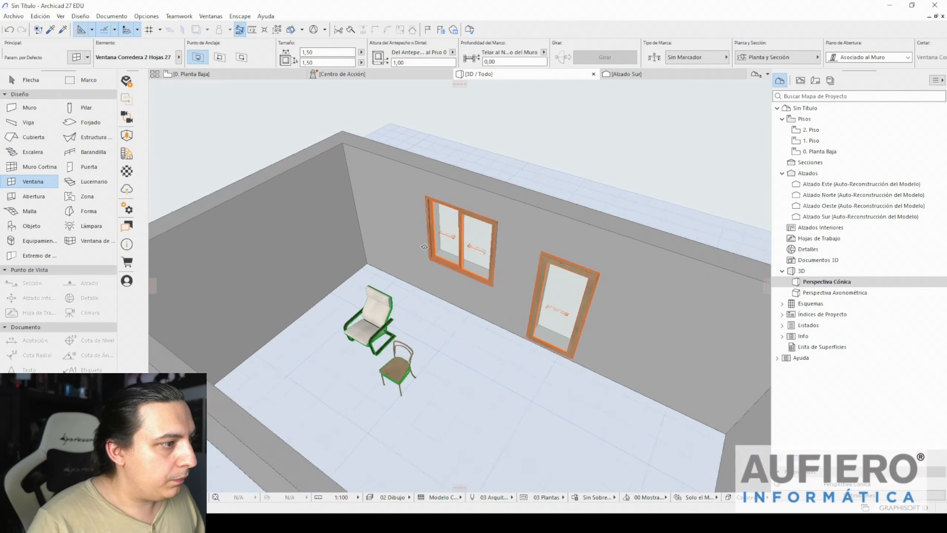
key(o)
- Switch to the ground-floor plan and pick up the parameters of the placed sliding window as the window tool's defaults
key(F2)
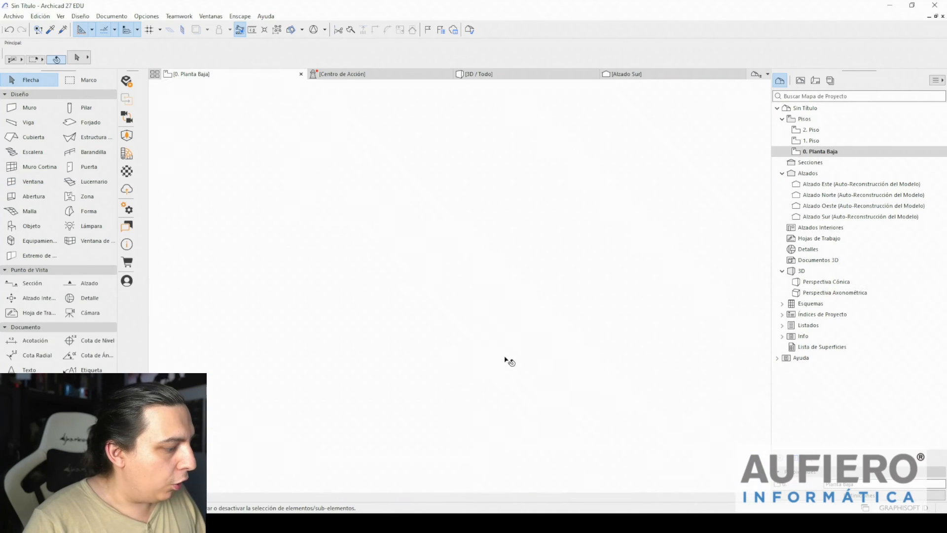
scroll(424, 331, down, 4)
middle_drag(427, 262, 332, 317)
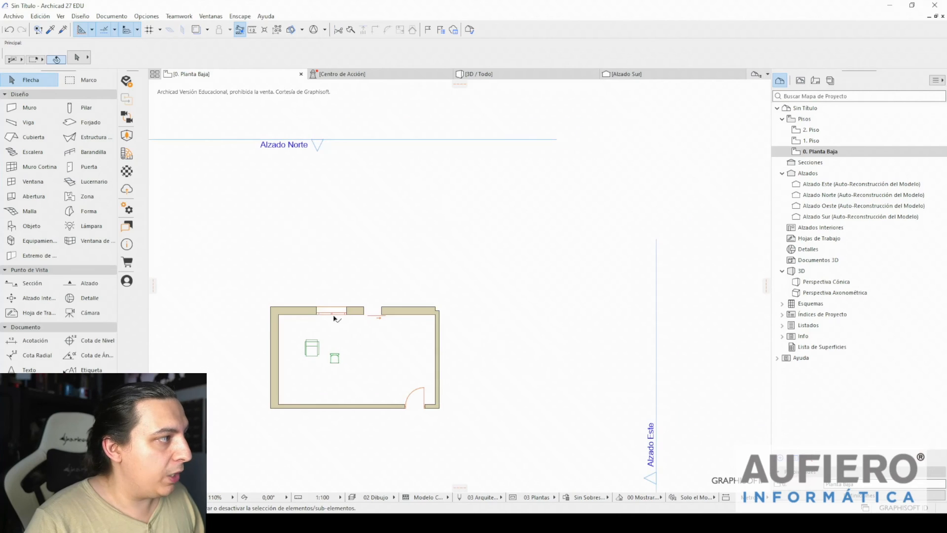
scroll(296, 313, up, 4)
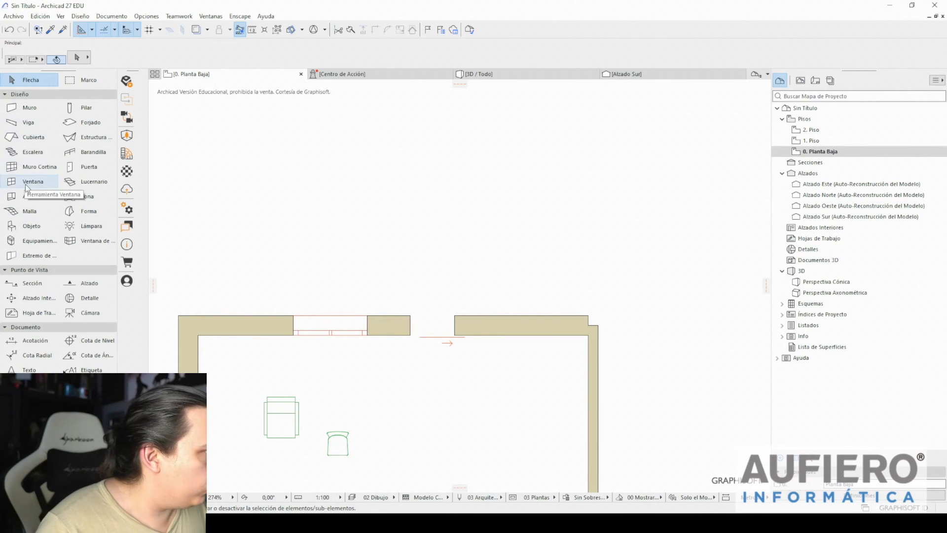
scroll(319, 320, up, 2)
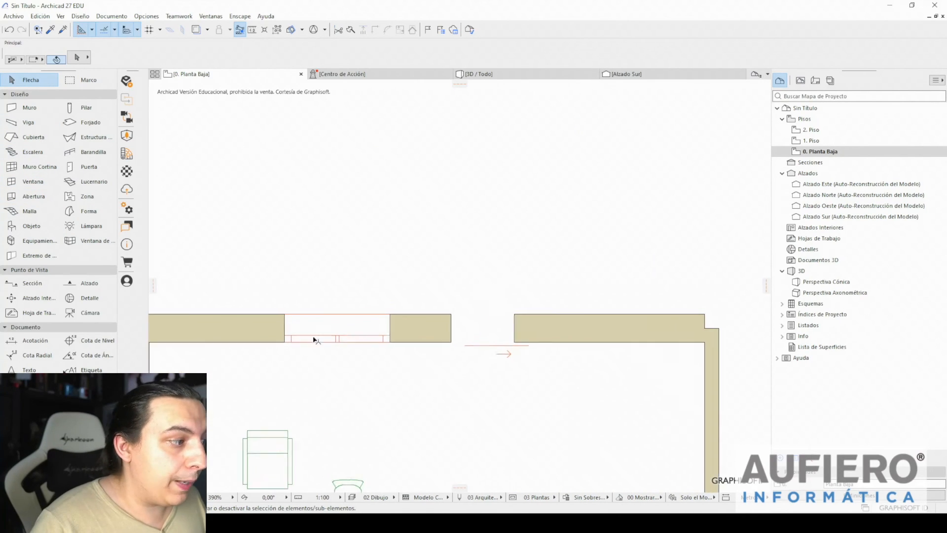
click(56, 31)
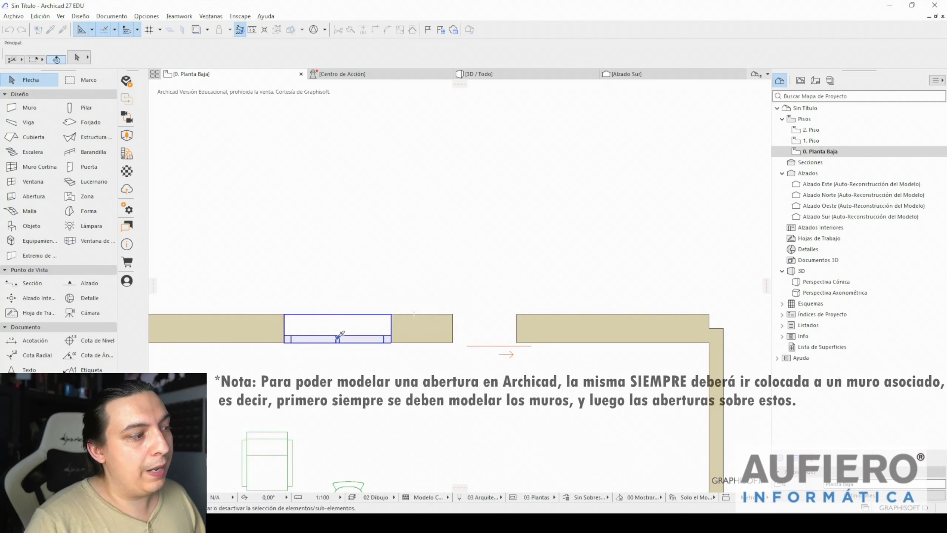
click(338, 336)
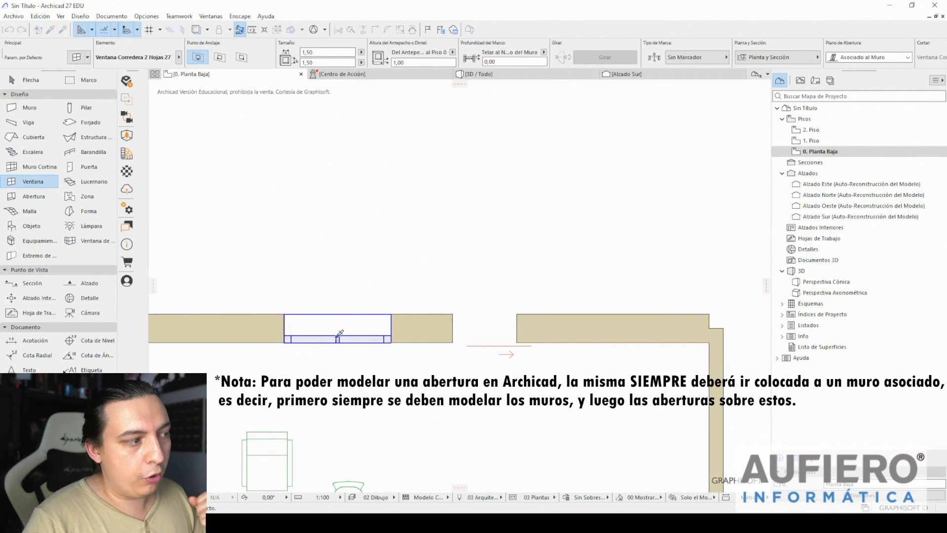
- Place a copy of the sliding window in the upper wall between the sliding door and the right-hand corner
mouse_move(340, 334)
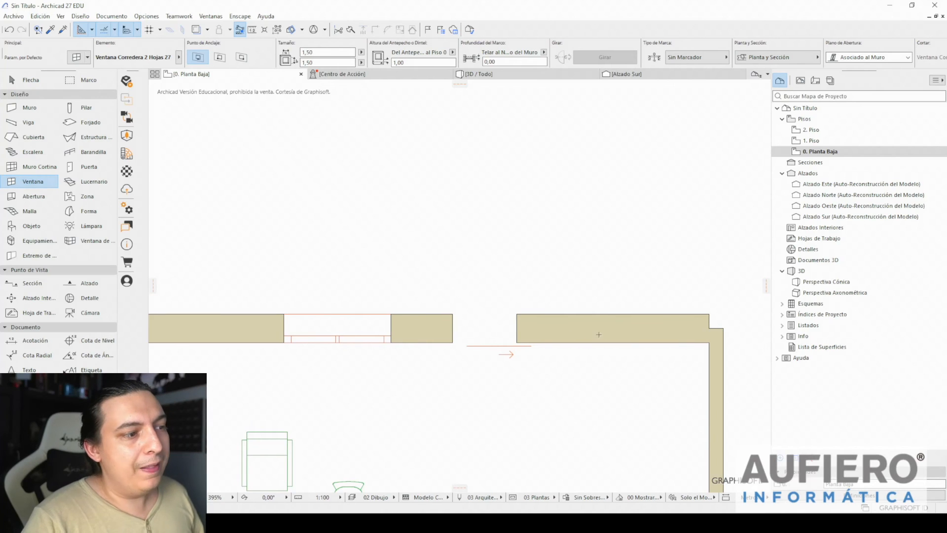
click(641, 330)
click(641, 367)
- Place one more sliding window in each of the room's right, lower and left walls, and end window placement
scroll(641, 367, down, 2)
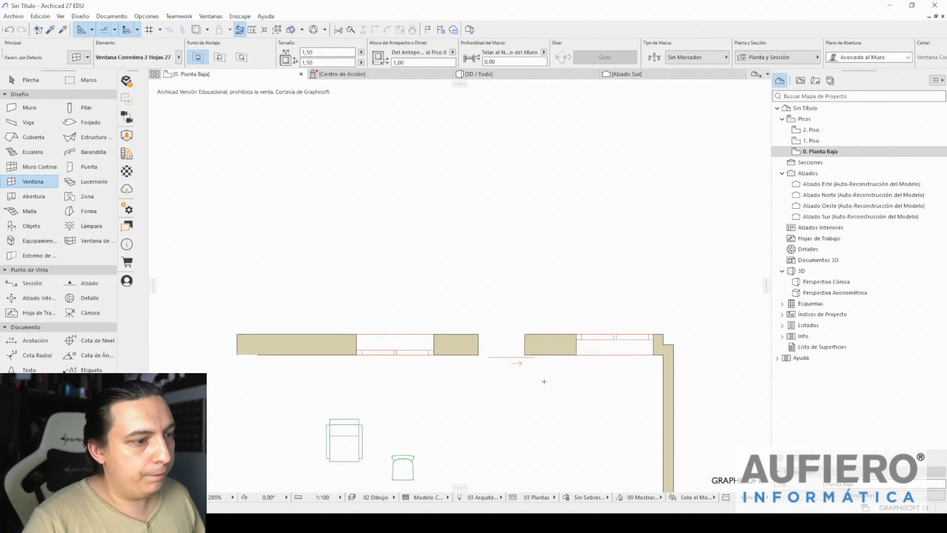
middle_drag(659, 445, 587, 314)
click(587, 314)
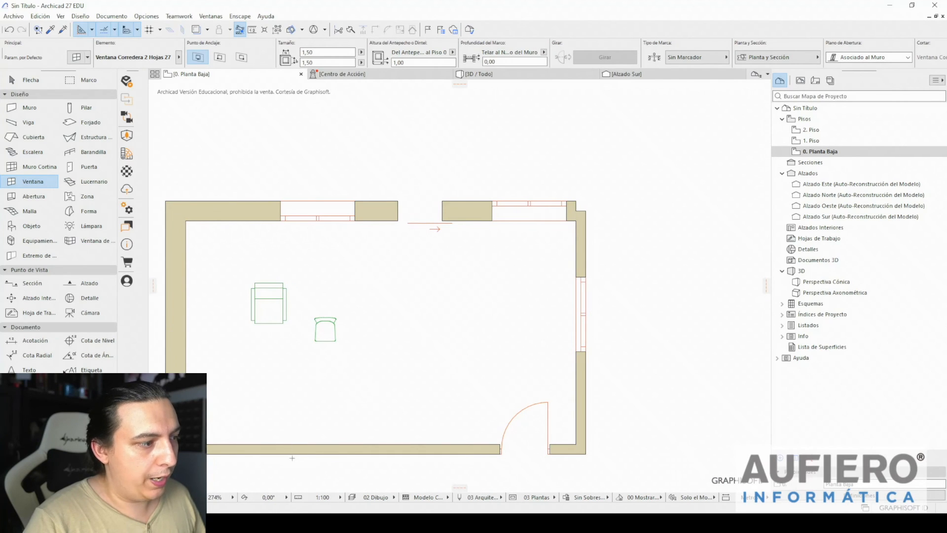
click(347, 450)
click(159, 371)
key(Escape)
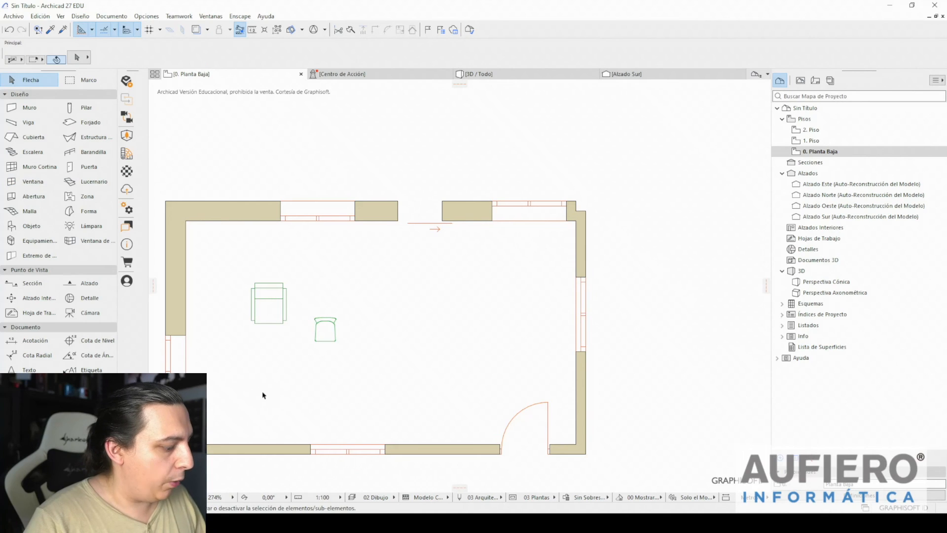
- In the 3D view, slide open the left sash of the window behind the armchair by moving its sash handle point
key(F3)
scroll(447, 300, down, 3)
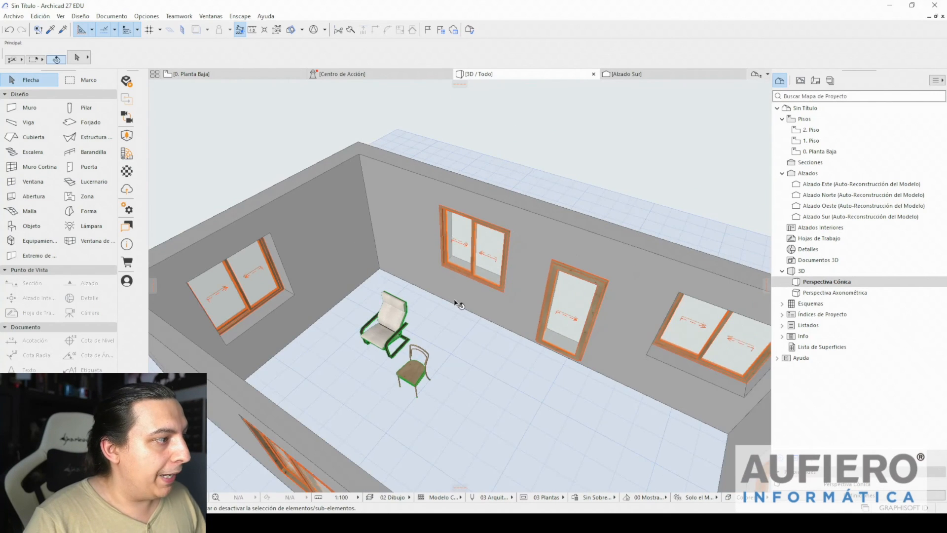
middle_drag(459, 302, 427, 265)
scroll(458, 217, up, 8)
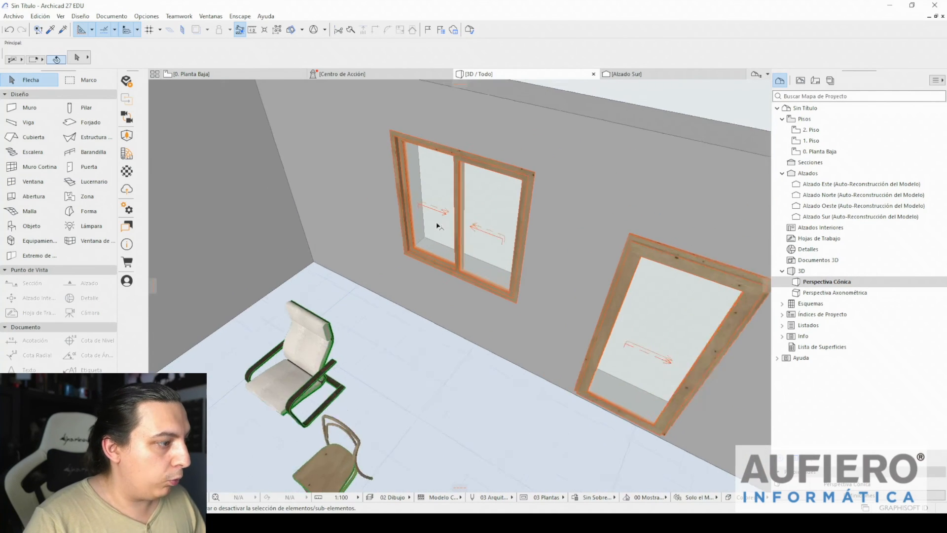
click(461, 216)
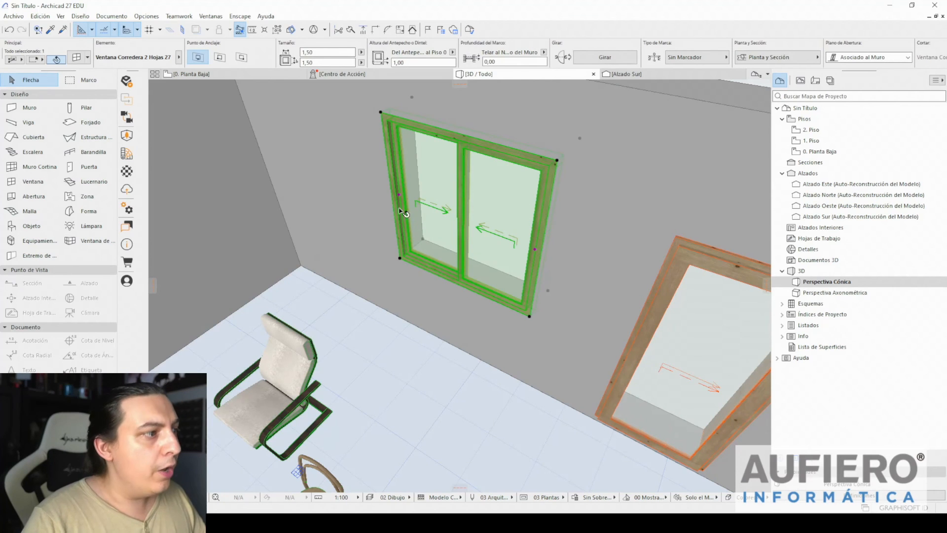
click(399, 195)
click(438, 207)
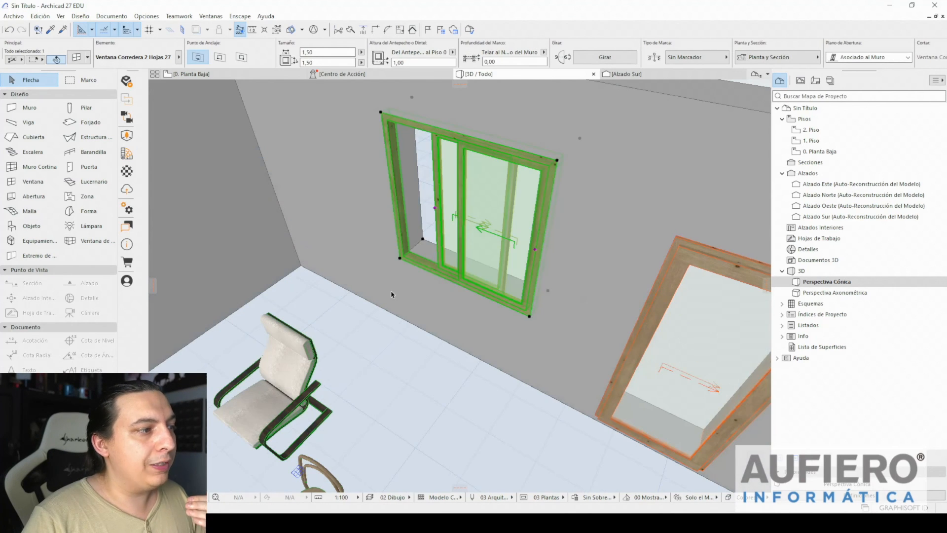
- Examine the opened sliding window and the rest of its wall in 3D, including the window near the corner
scroll(449, 256, down, 2)
scroll(450, 256, down, 5)
scroll(449, 269, up, 5)
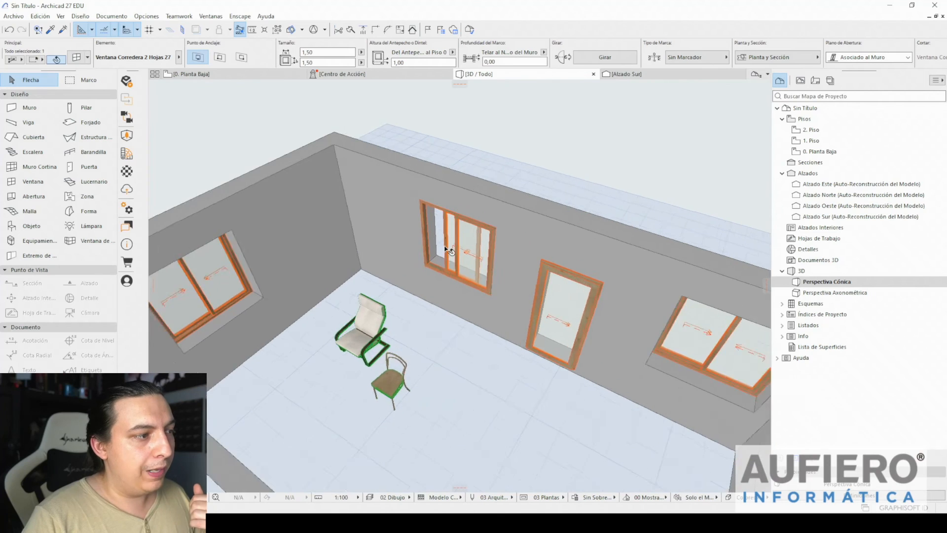
scroll(442, 262, down, 5)
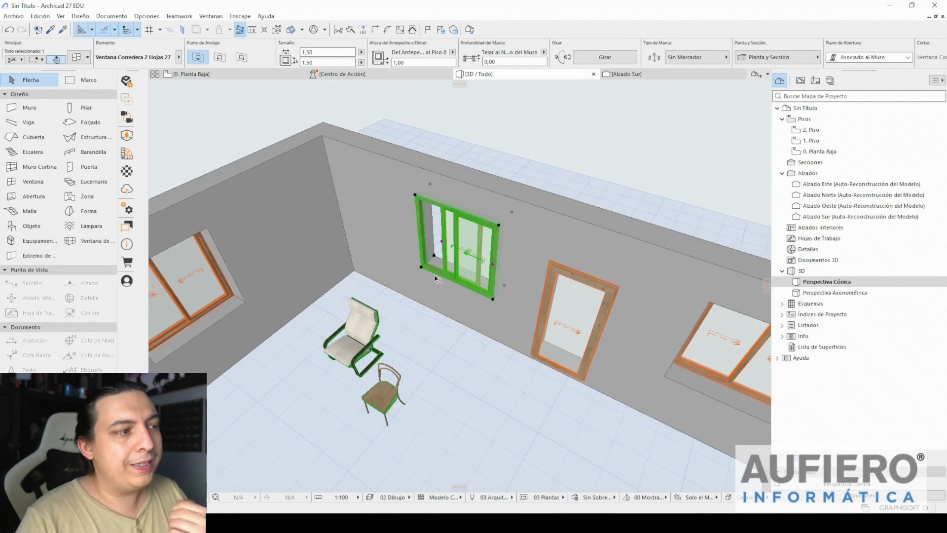
scroll(446, 265, down, 3)
scroll(435, 273, up, 5)
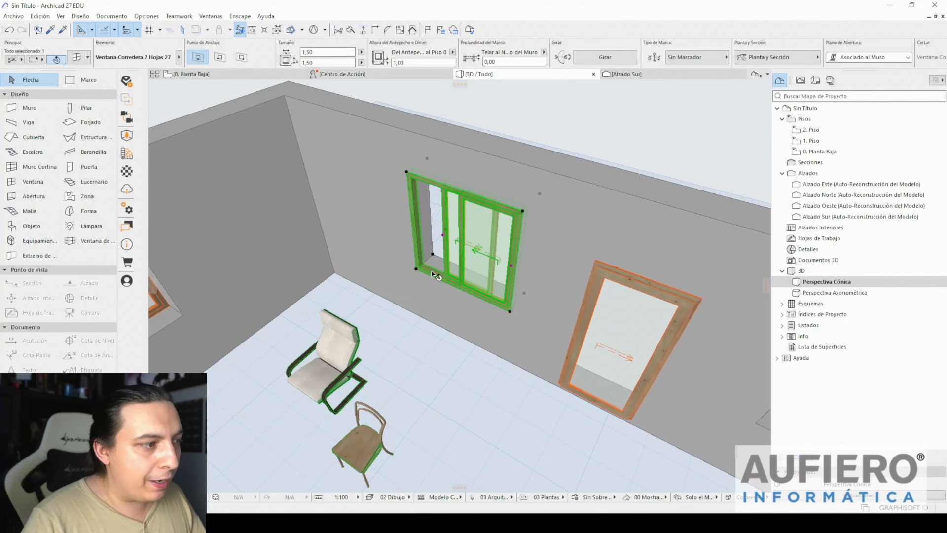
scroll(437, 274, up, 6)
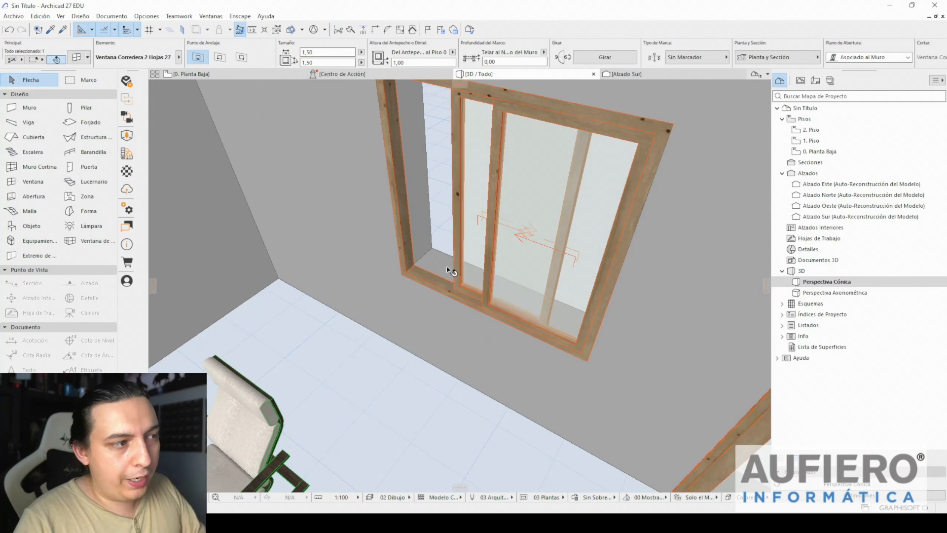
scroll(448, 268, down, 5)
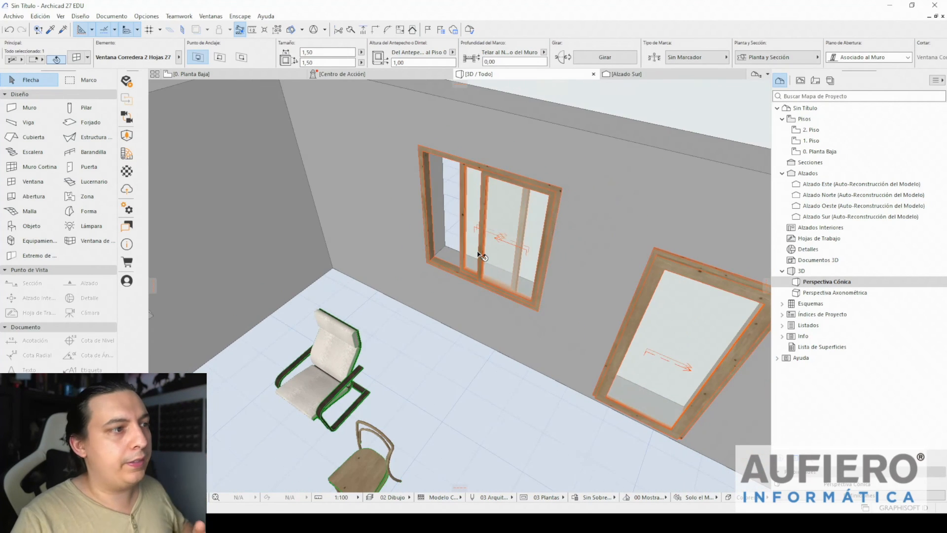
scroll(474, 264, down, 4)
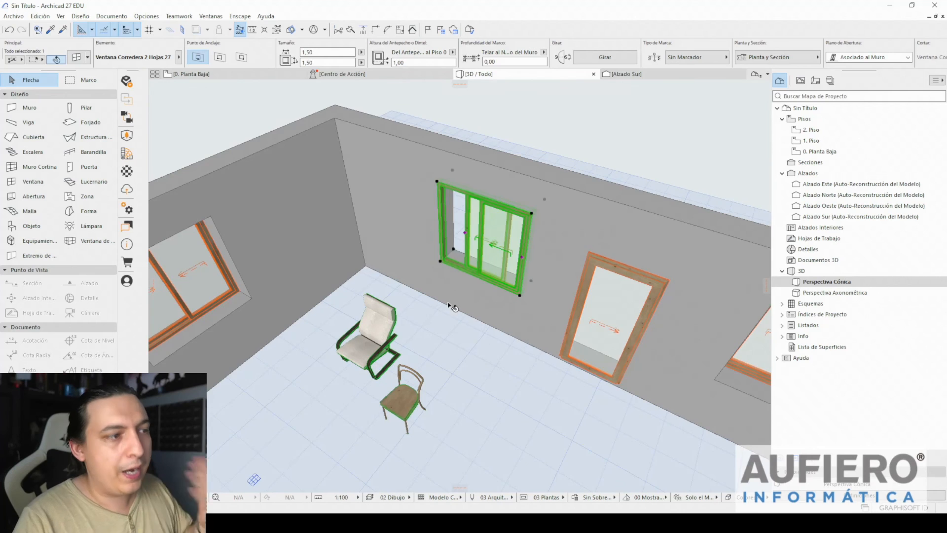
scroll(446, 270, down, 2)
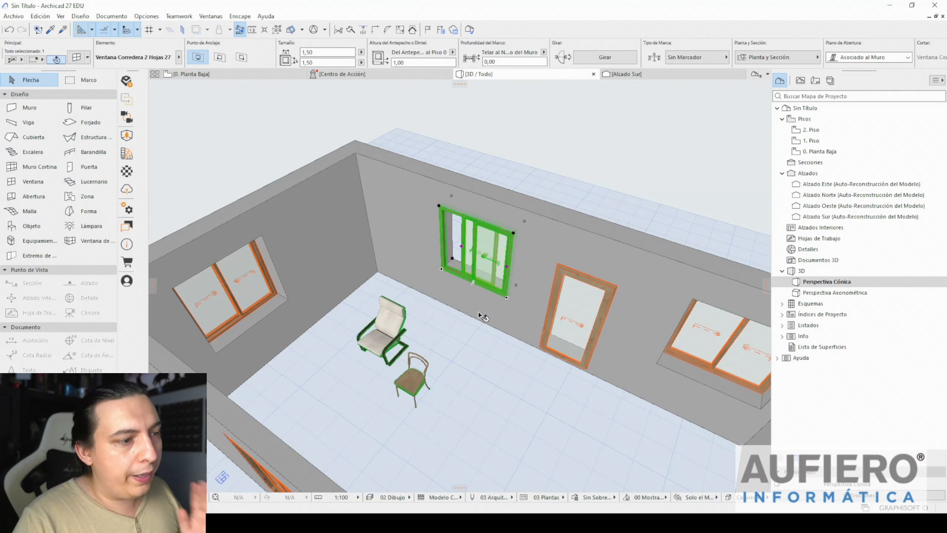
shift+middle_drag(496, 328, 592, 328)
click(579, 338)
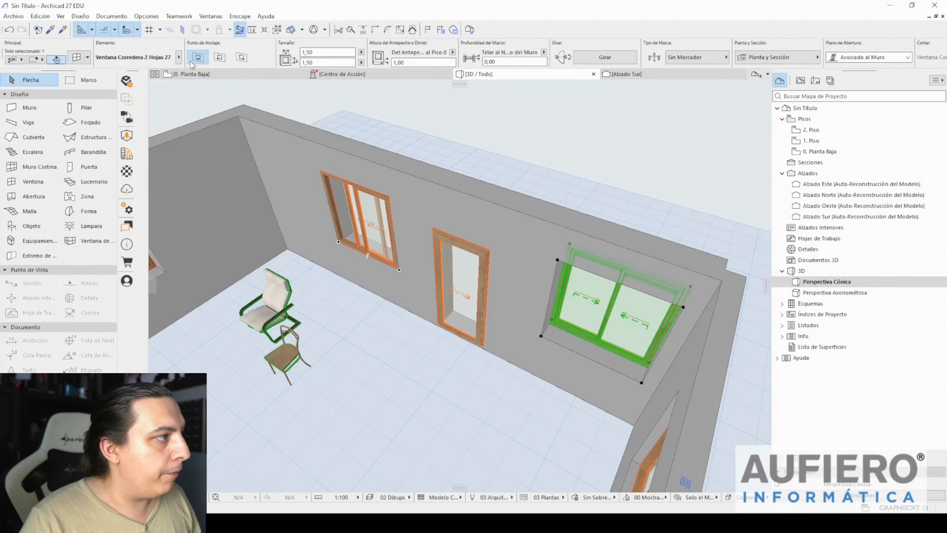
- Return to the ground-floor plan and select the upper wall to review its parameters, leaving it deselected
key(F2)
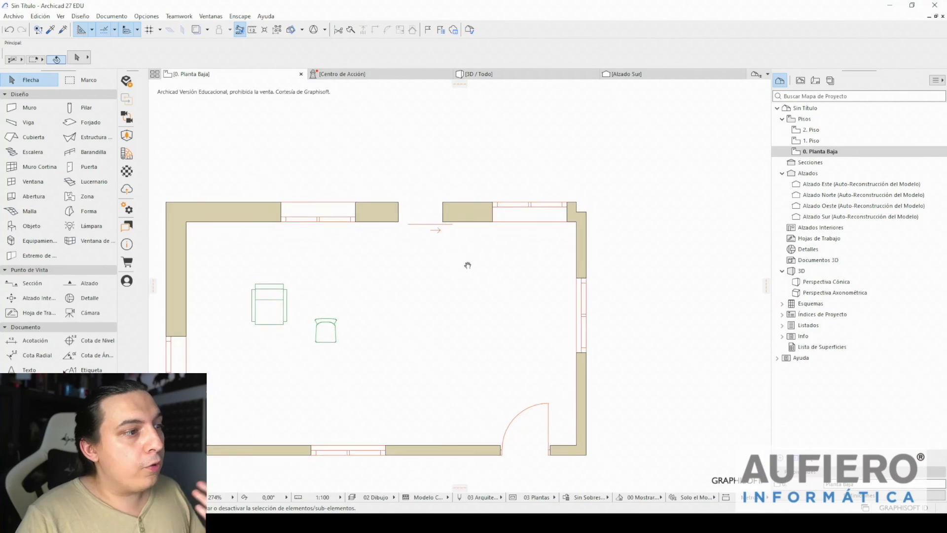
middle_drag(466, 263, 522, 276)
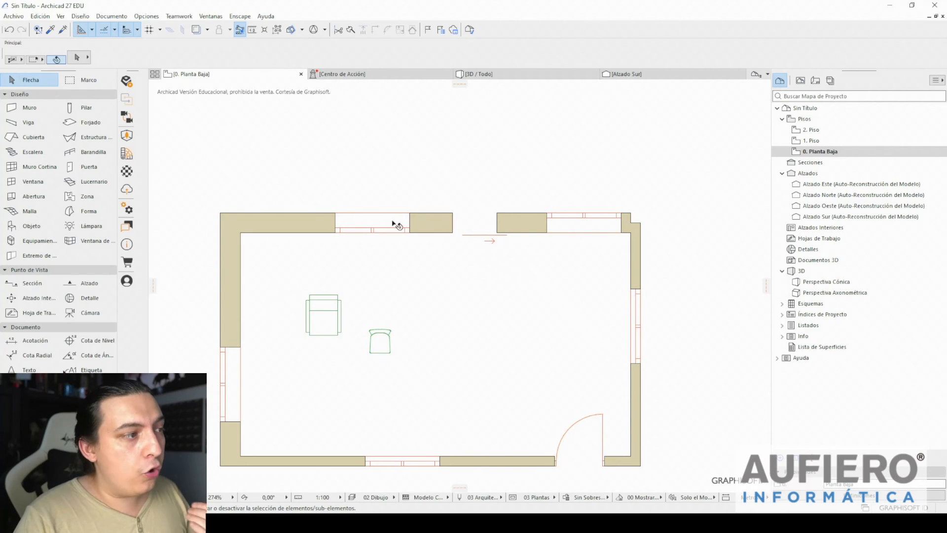
click(308, 220)
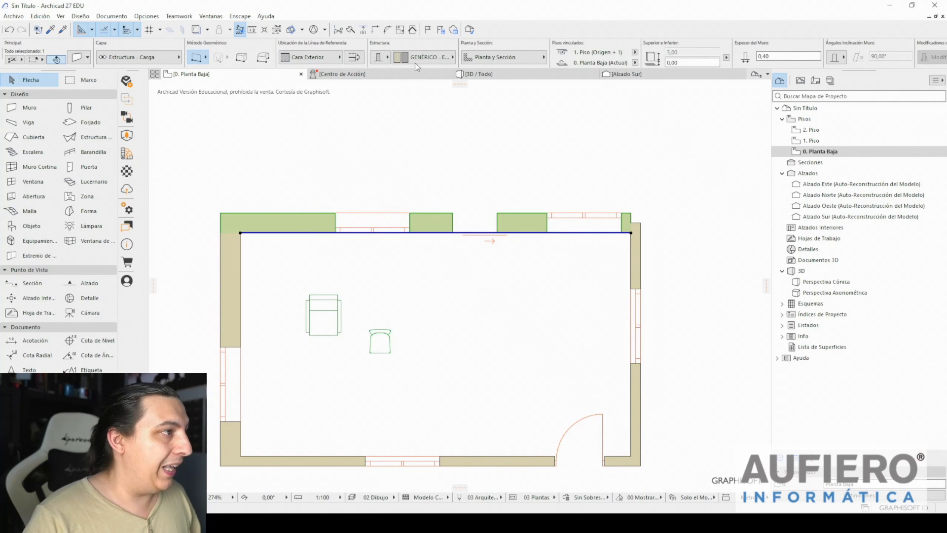
click(470, 253)
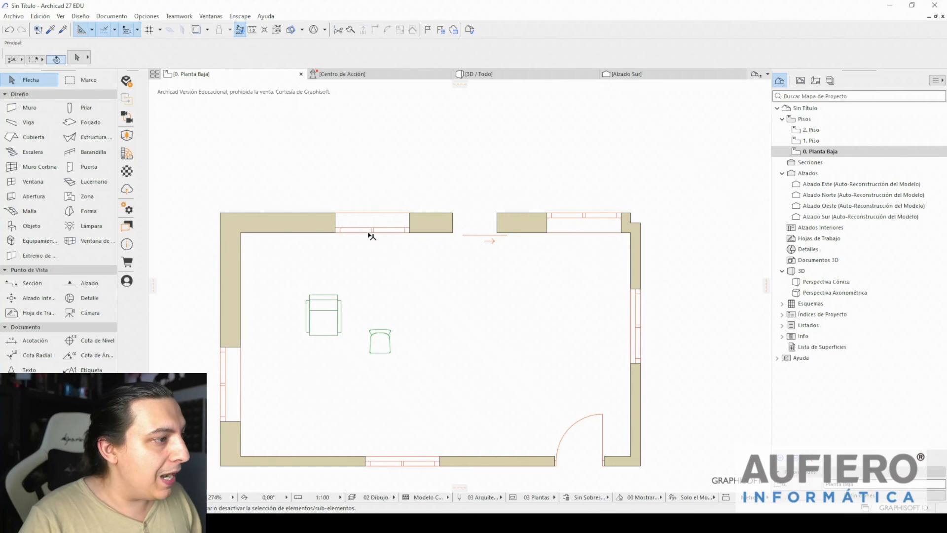
- Set the width of the sliding window above the armchair to 2,00
click(372, 234)
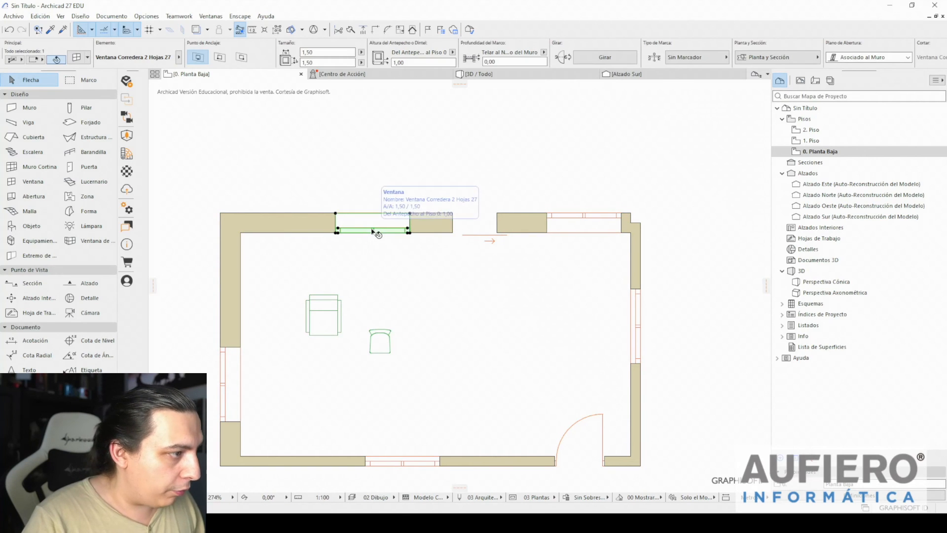
click(328, 52)
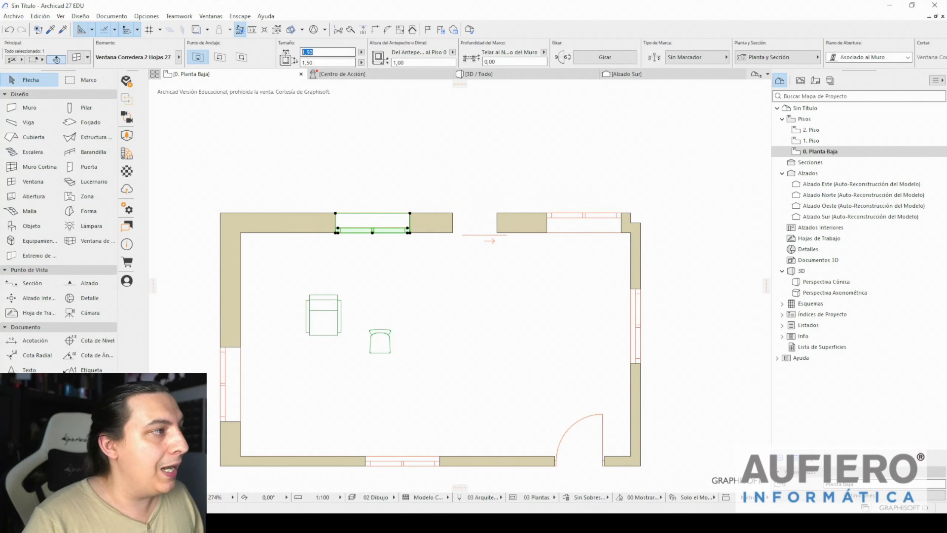
text(2,00)
key(Return)
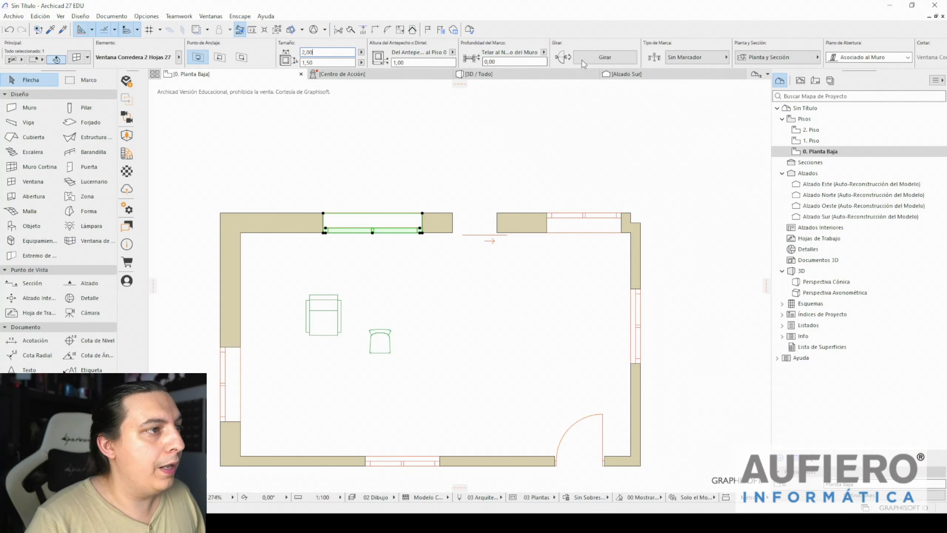
scroll(390, 234, up, 2)
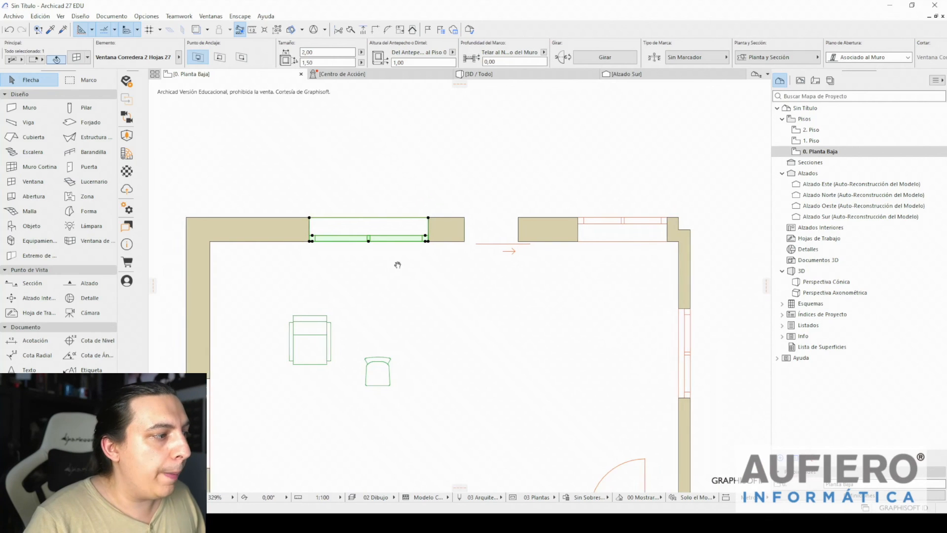
middle_drag(398, 267, 447, 268)
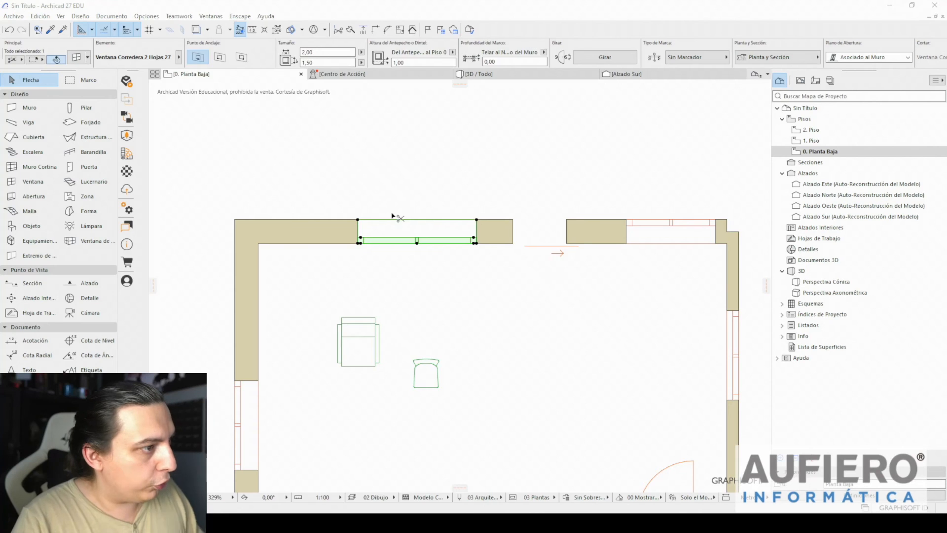
- Review the selection settings of the widened sliding window, close them without changes and deselect it
key(ctrl+t)
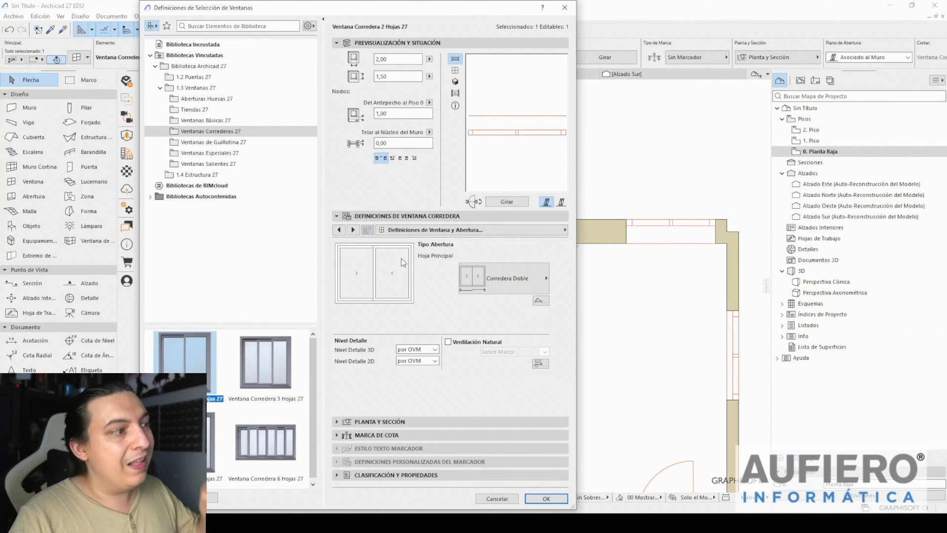
click(563, 9)
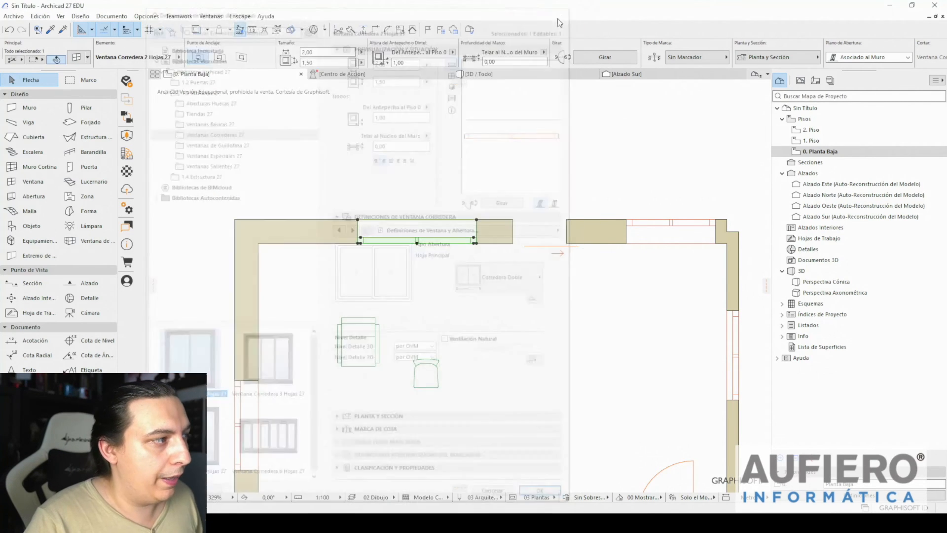
click(364, 163)
scroll(351, 197, down, 3)
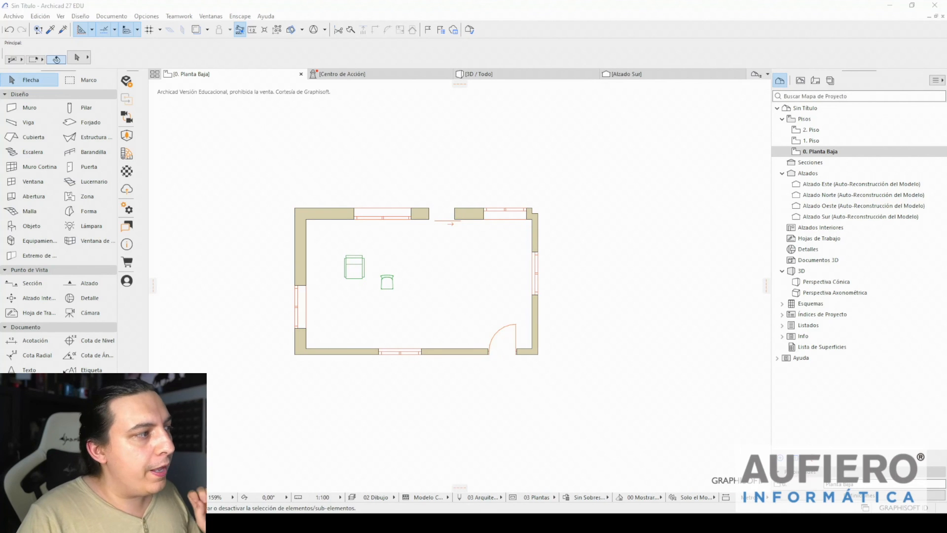